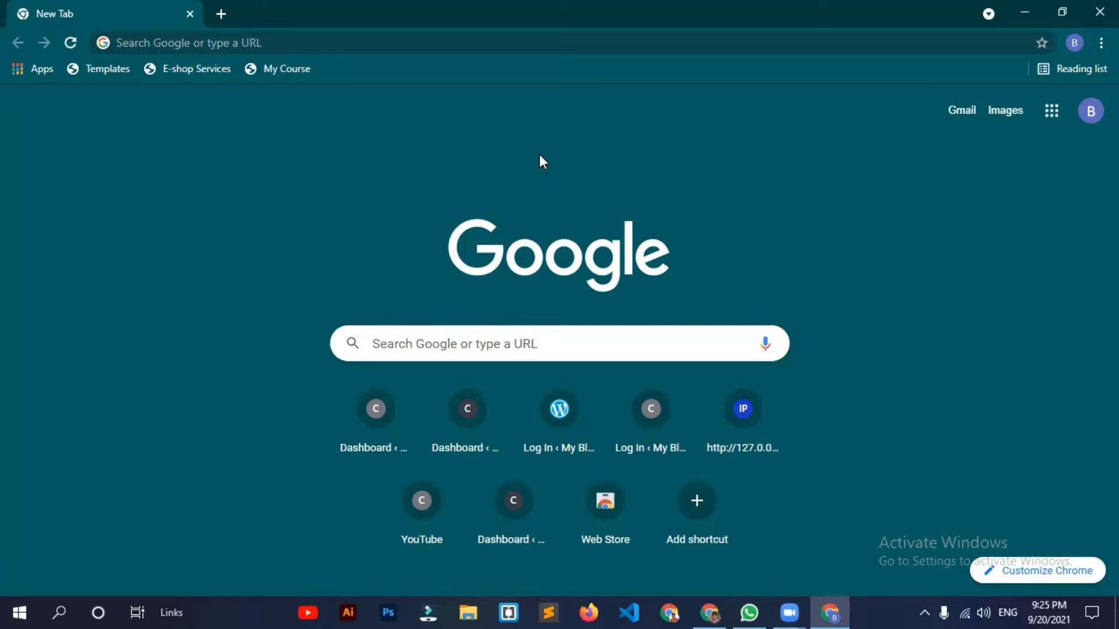
Step: Search Google for 'xampp server' and open the Download XAMPP result on Apache Friends
{"action": "left_click", "coordinate": [365, 41]}
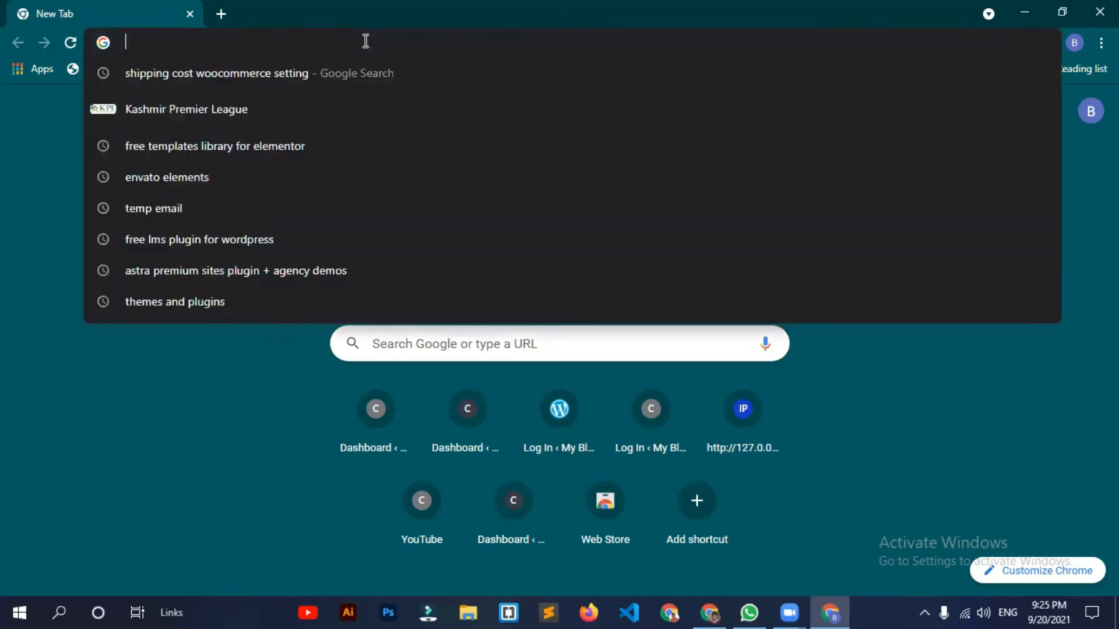
{"action": "type", "text": "xamp"}
{"action": "type", "text": " serbve"}
{"action": "key", "text": "BackSpace"}
{"action": "key", "text": "BackSpace"}
{"action": "key", "text": "BackSpace"}
{"action": "type", "text": "ver"}
{"action": "key", "text": "Return"}
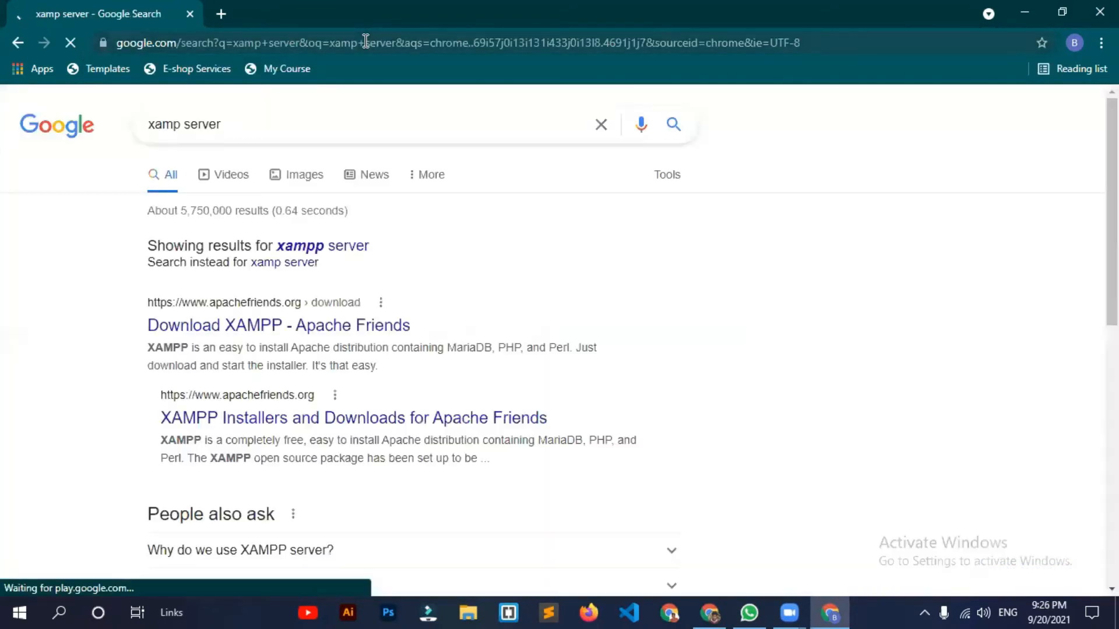
{"action": "left_click", "coordinate": [387, 334]}
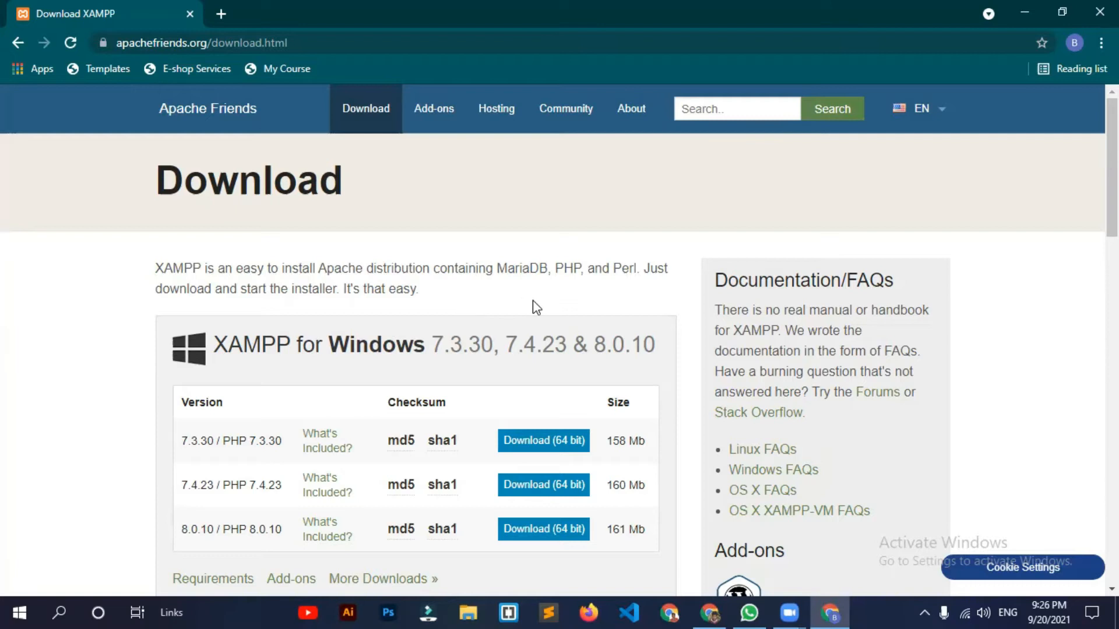
{"action": "scroll", "coordinate": [532, 300], "scroll_direction": "down", "scroll_amount": 1}
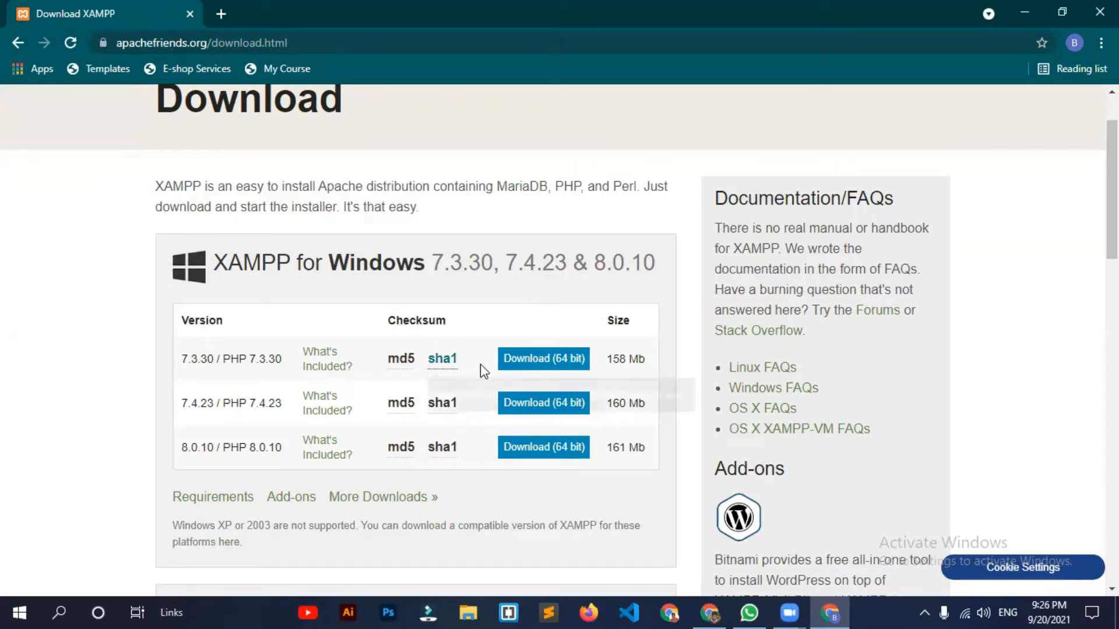
{"action": "scroll", "coordinate": [482, 370], "scroll_direction": "down", "scroll_amount": 1}
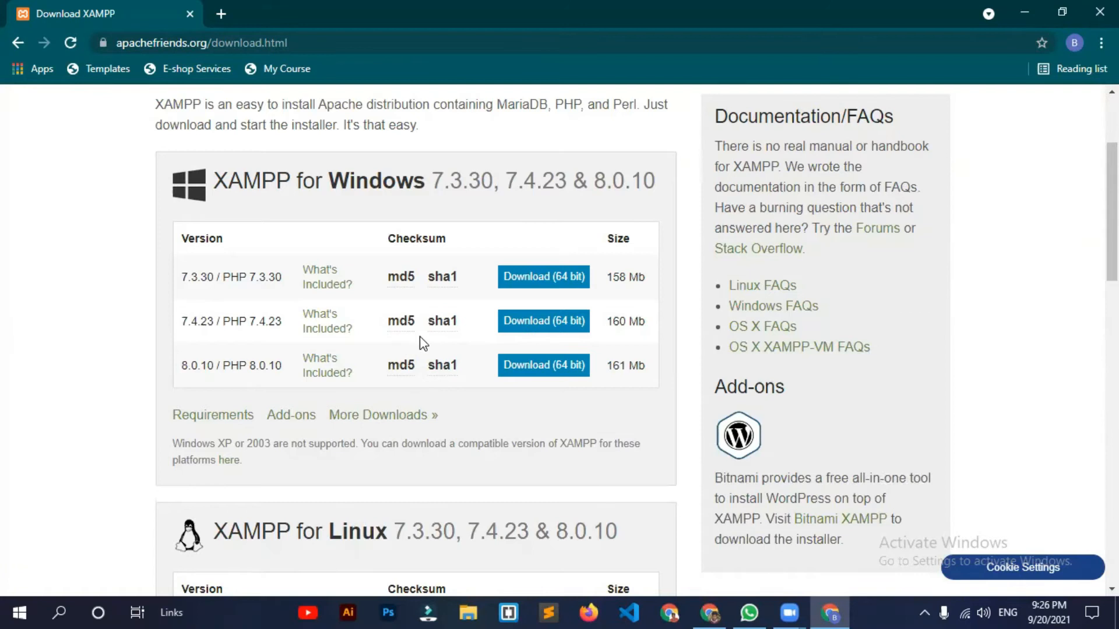
{"action": "scroll", "coordinate": [423, 344], "scroll_direction": "up", "scroll_amount": 1}
{"action": "scroll", "coordinate": [419, 336], "scroll_direction": "up", "scroll_amount": 1}
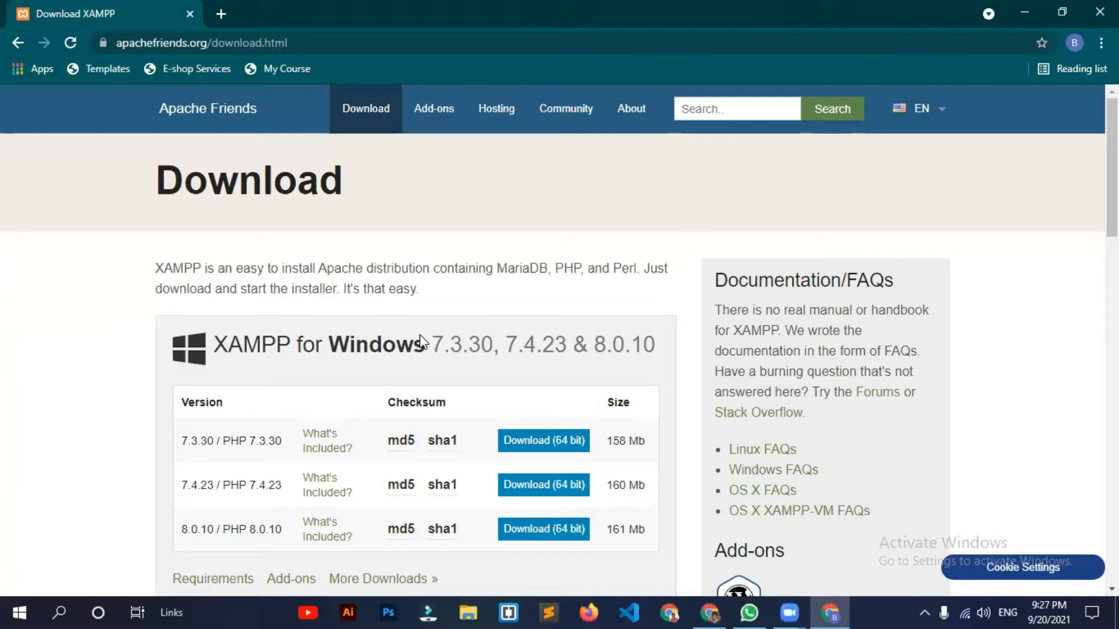
{"action": "scroll", "coordinate": [425, 396], "scroll_direction": "down", "scroll_amount": 1}
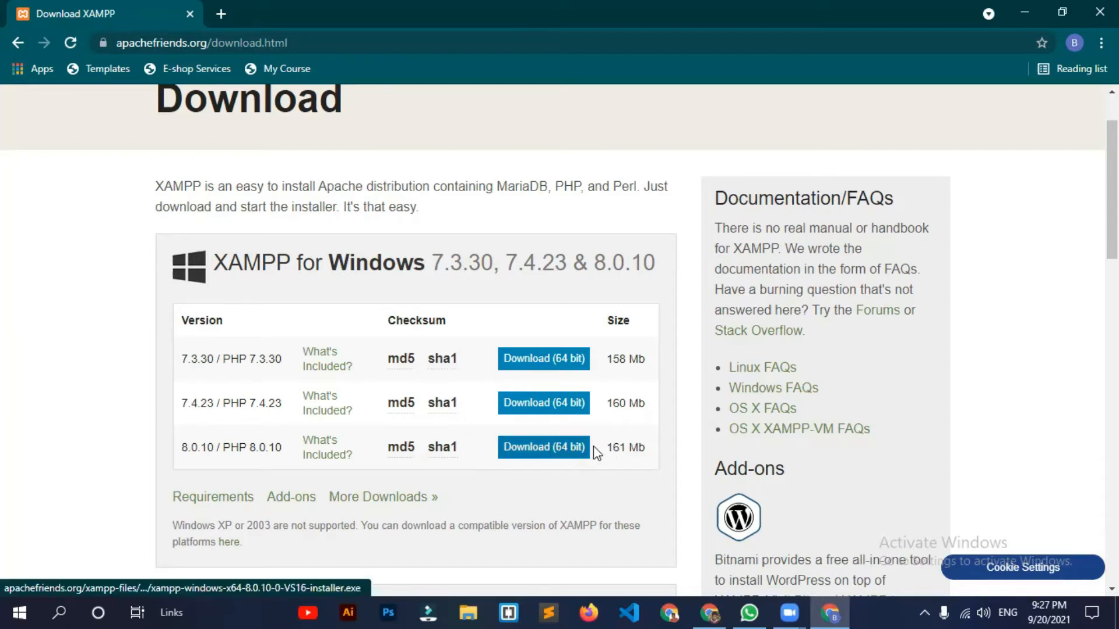
{"action": "scroll", "coordinate": [612, 408], "scroll_direction": "down", "scroll_amount": 1}
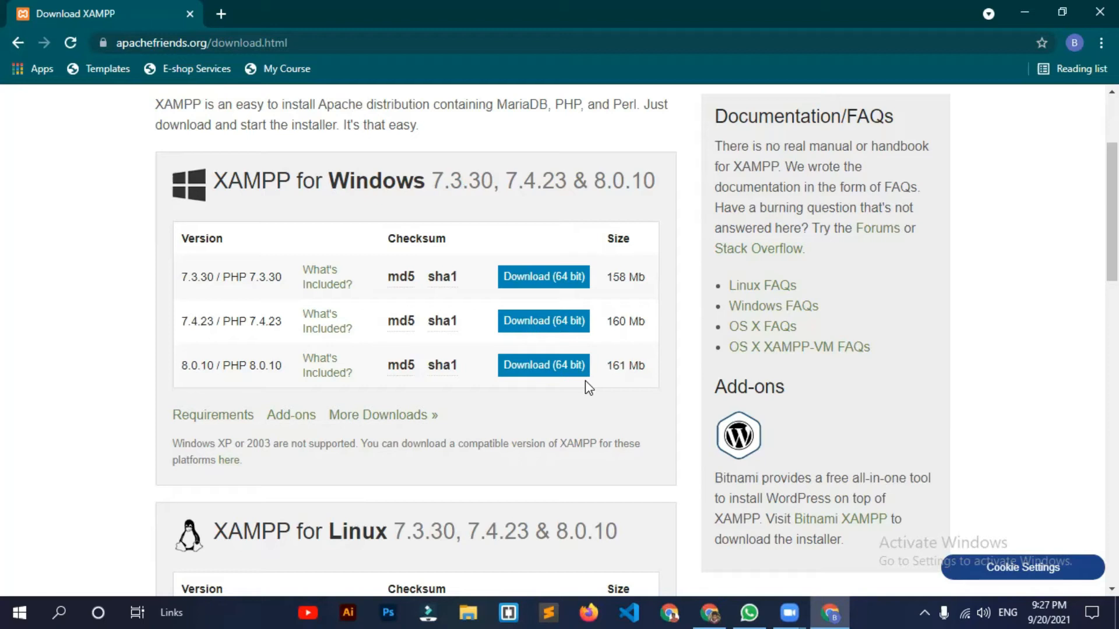
Step: Start the XAMPP 8.0.10 64-bit Windows installer download, then pause and cancel it on the Downloads page
{"action": "left_click", "coordinate": [557, 367]}
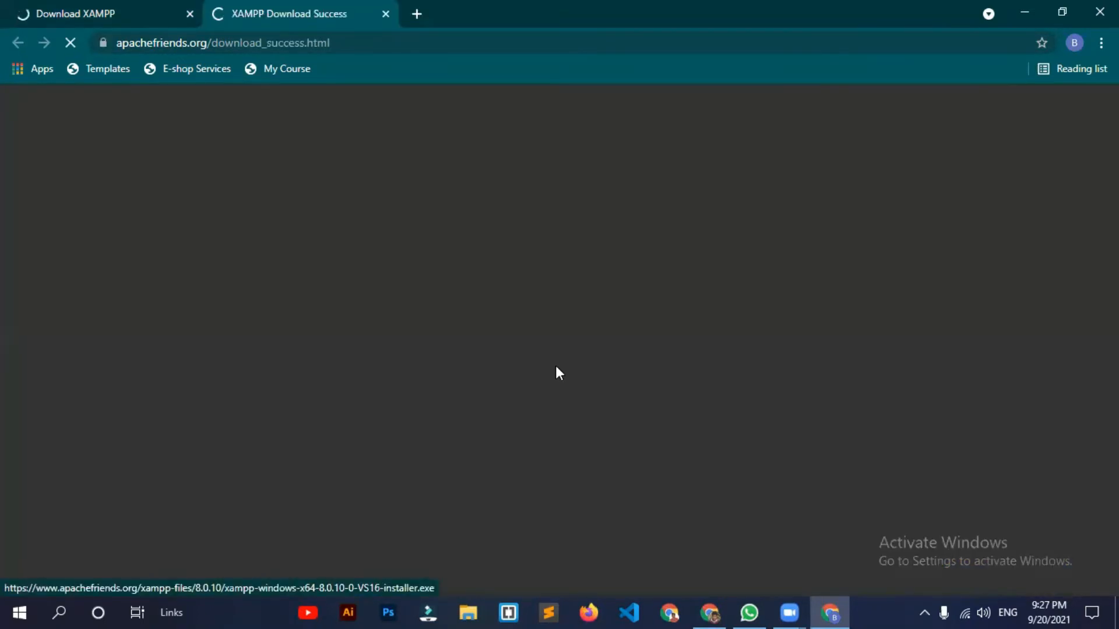
{"action": "scroll", "coordinate": [408, 437], "scroll_direction": "down", "scroll_amount": 3}
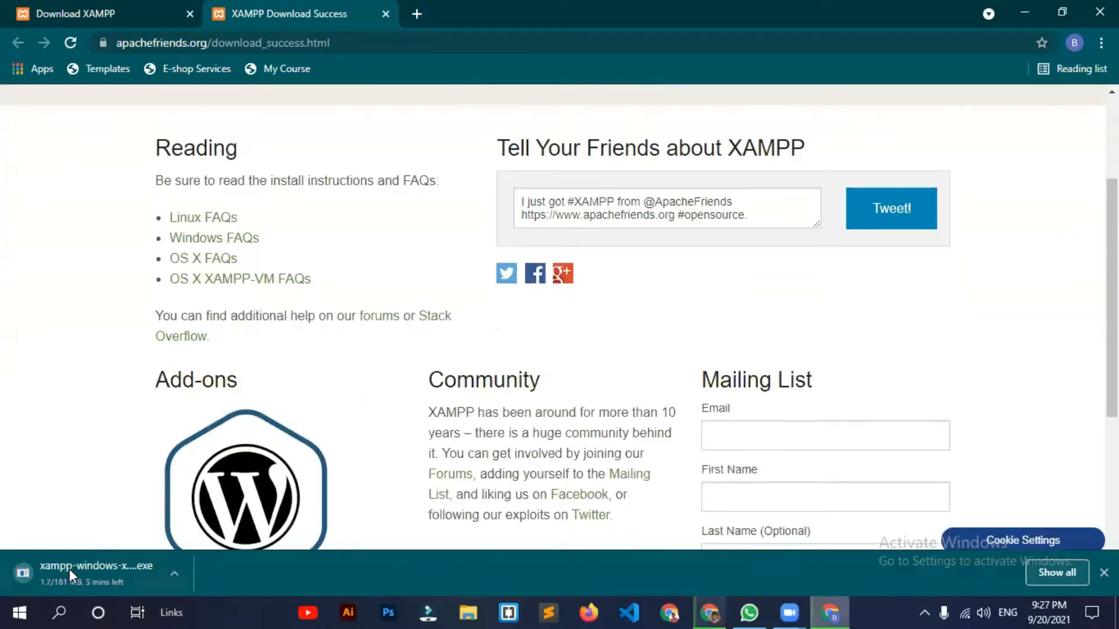
{"action": "left_click", "coordinate": [1052, 571]}
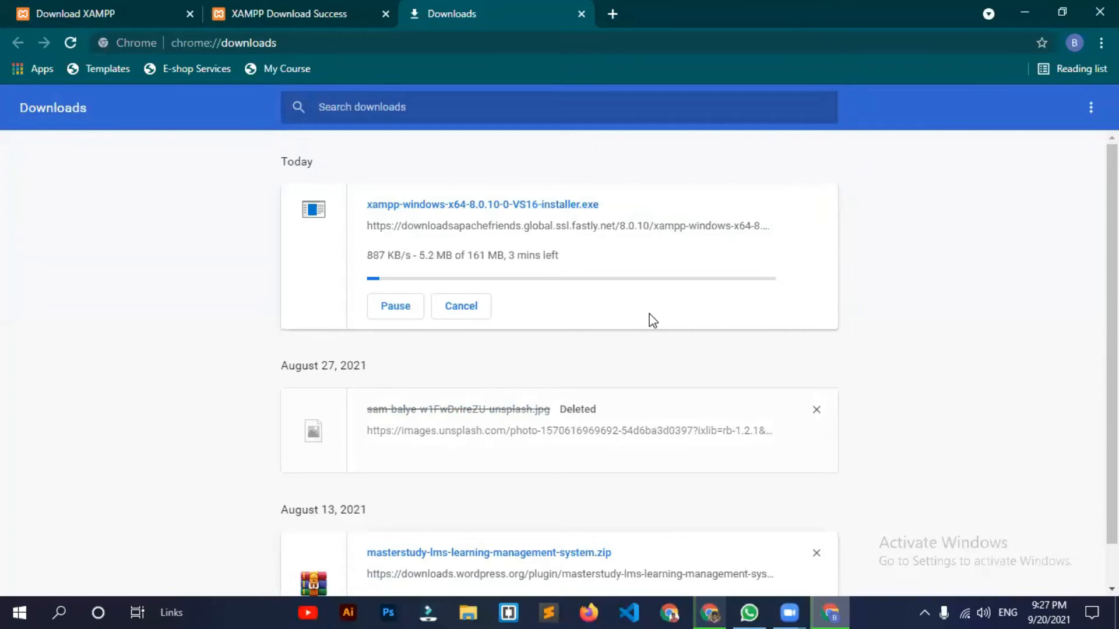
{"action": "left_click", "coordinate": [398, 316]}
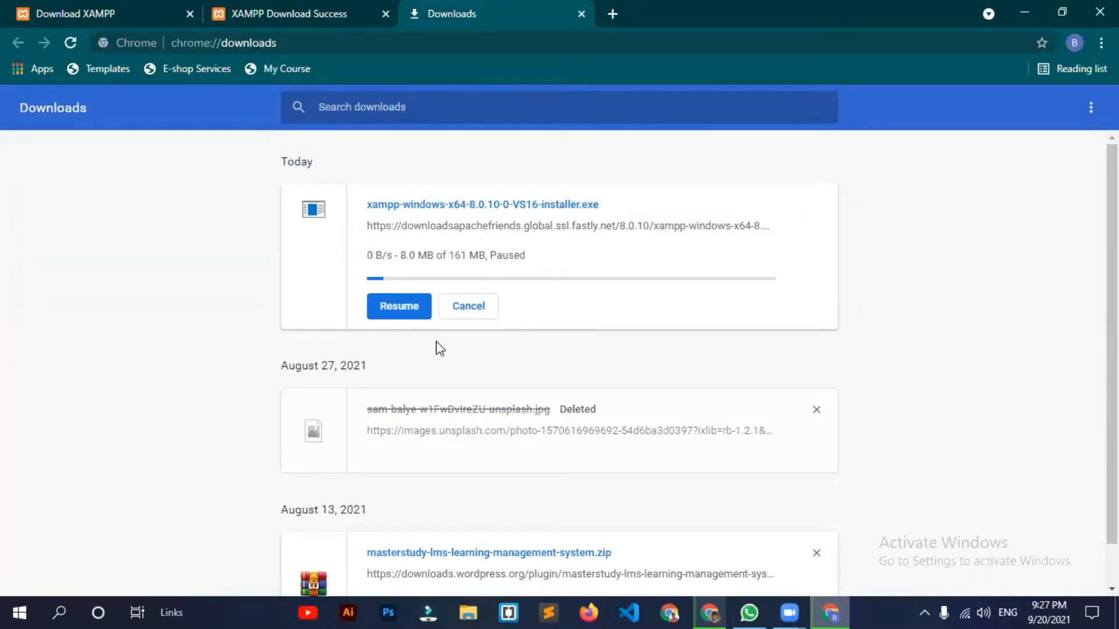
{"action": "left_click", "coordinate": [470, 317]}
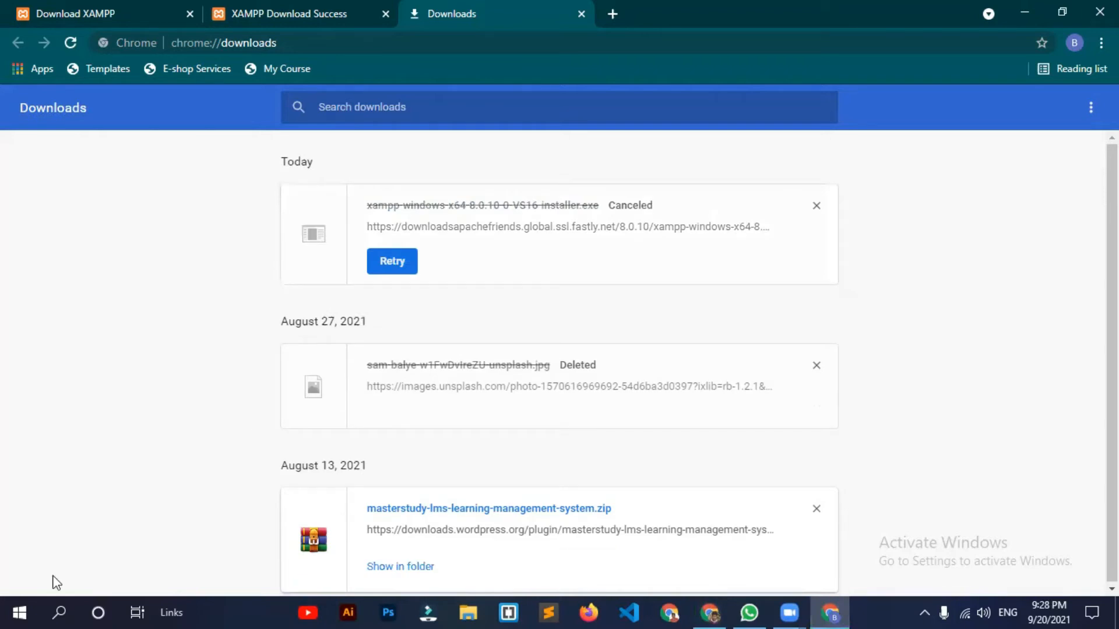
{"action": "left_click", "coordinate": [18, 611]}
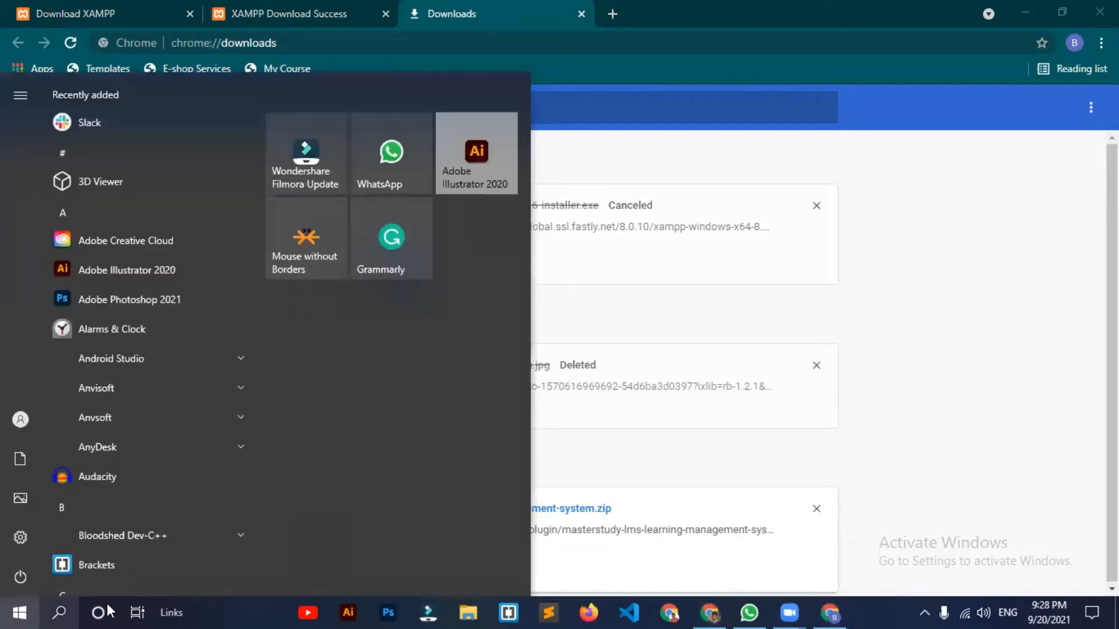
Step: Launch XAMPP Control Panel from the Start menu and close Chrome's Downloads tab
{"action": "type", "text": "x"}
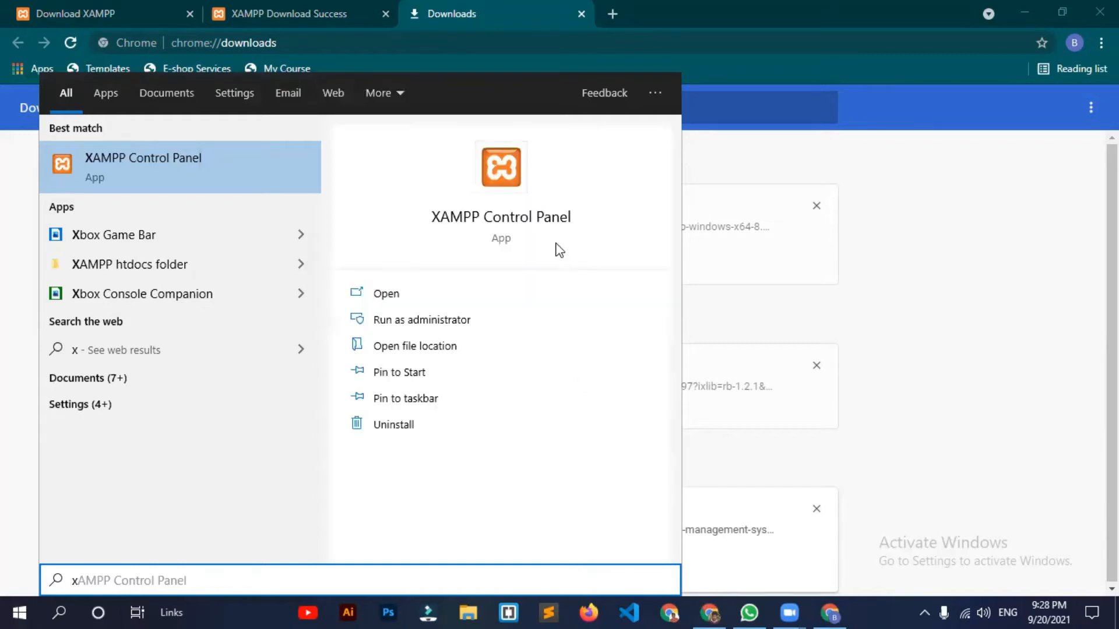
{"action": "left_click", "coordinate": [553, 227]}
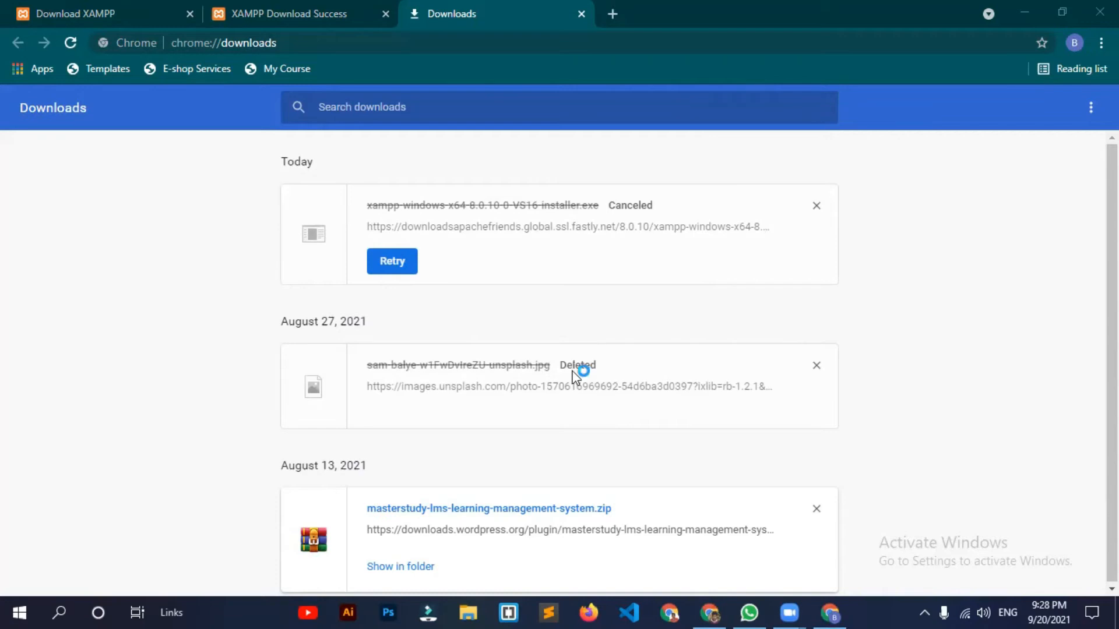
{"action": "left_click", "coordinate": [581, 14]}
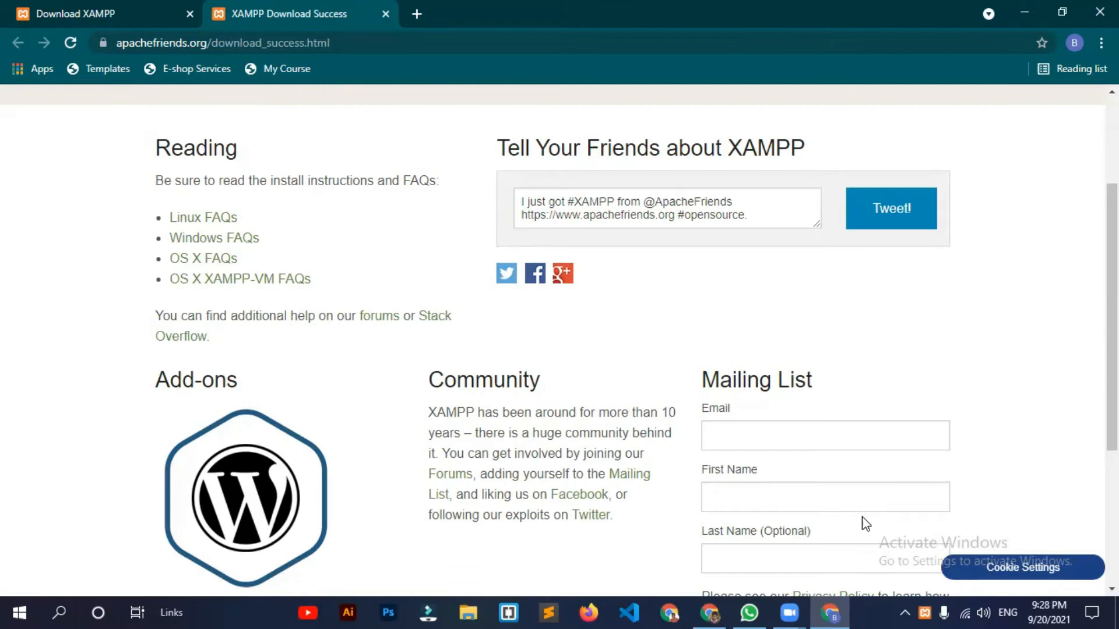
Step: Start the MySQL server in XAMPP Control Panel, then close the panel with servers left running
{"action": "mouse_move", "coordinate": [869, 611]}
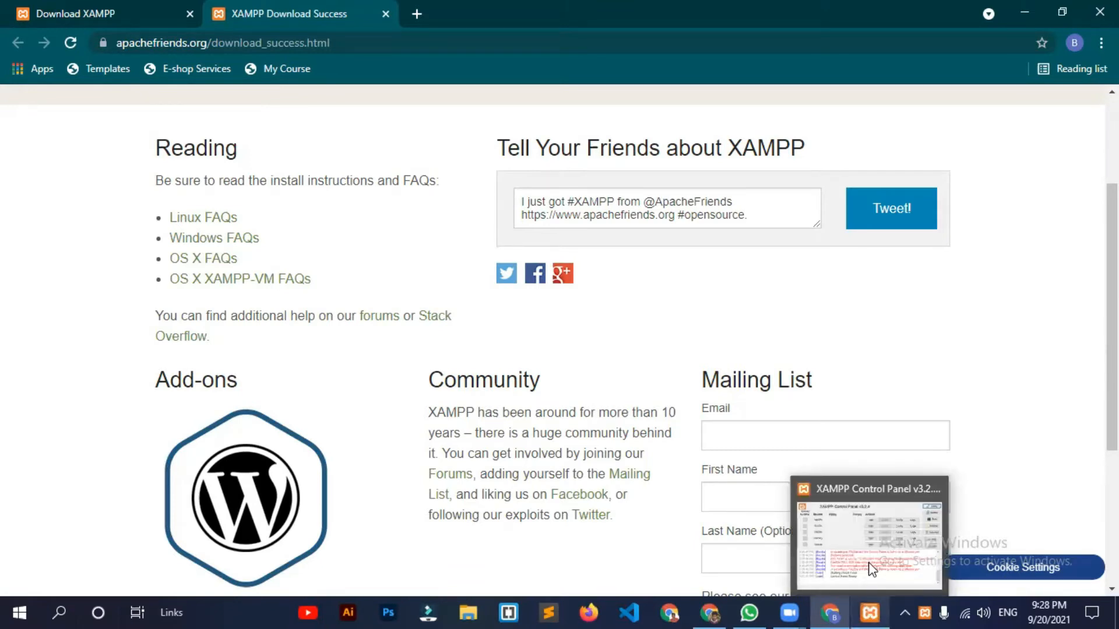
{"action": "left_click", "coordinate": [871, 568]}
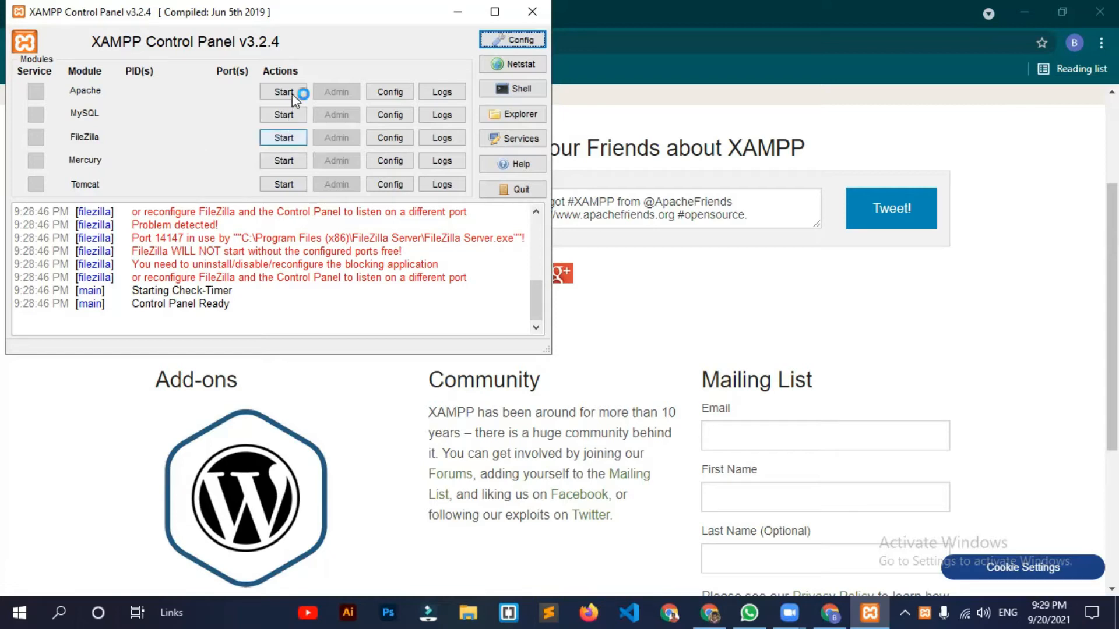
{"action": "left_click", "coordinate": [283, 114]}
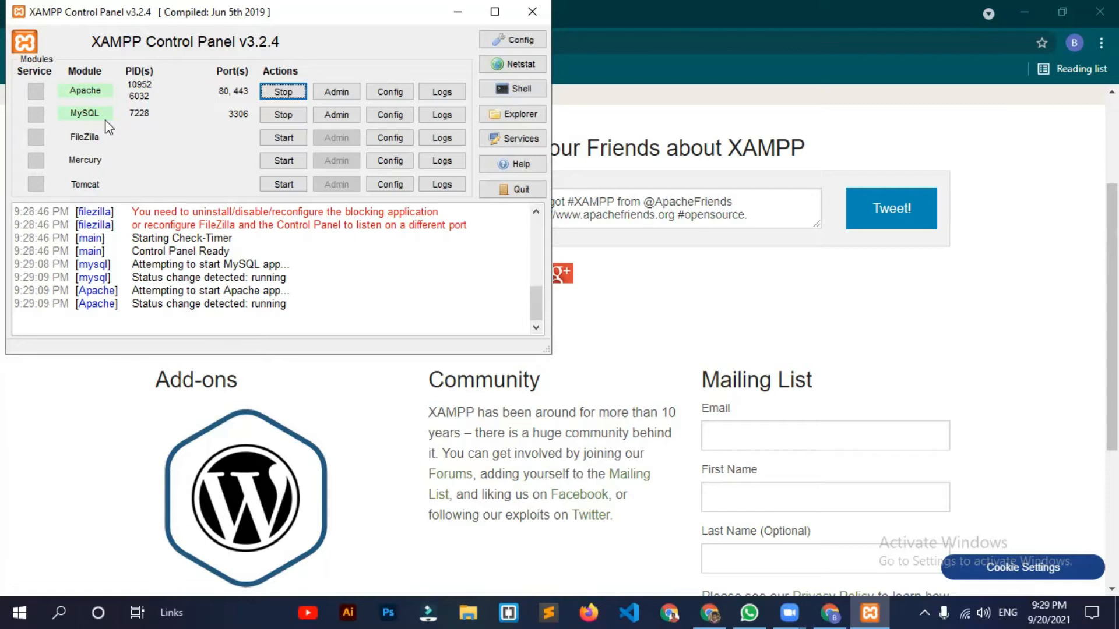
{"action": "left_click", "coordinate": [521, 17]}
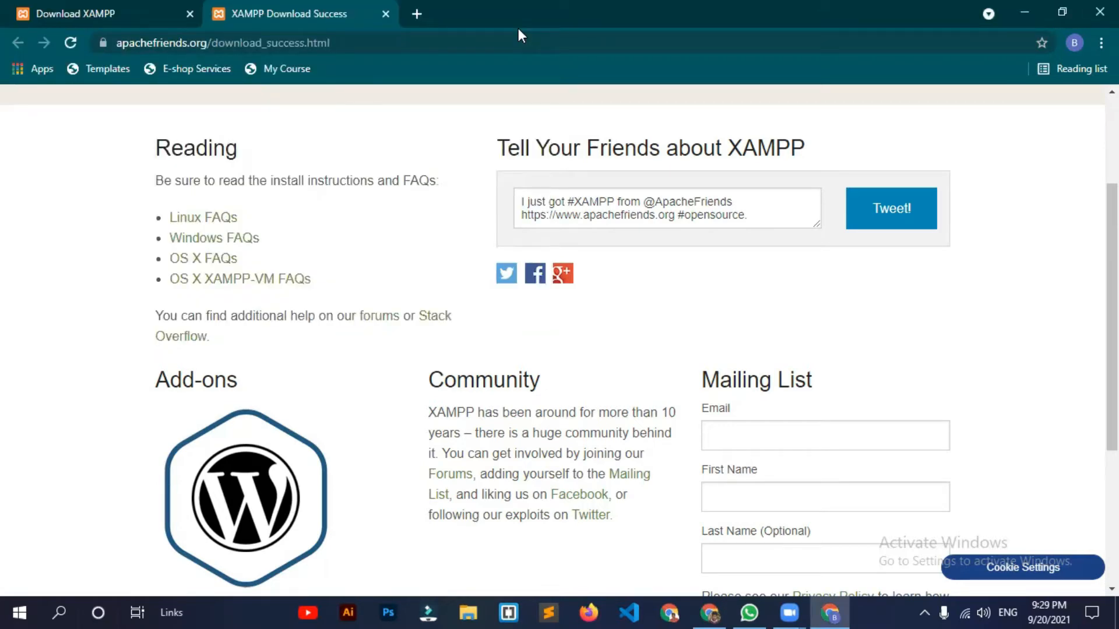
Step: Replace the address bar contents with 'wordpress org' and run the Google search
{"action": "left_click", "coordinate": [397, 44]}
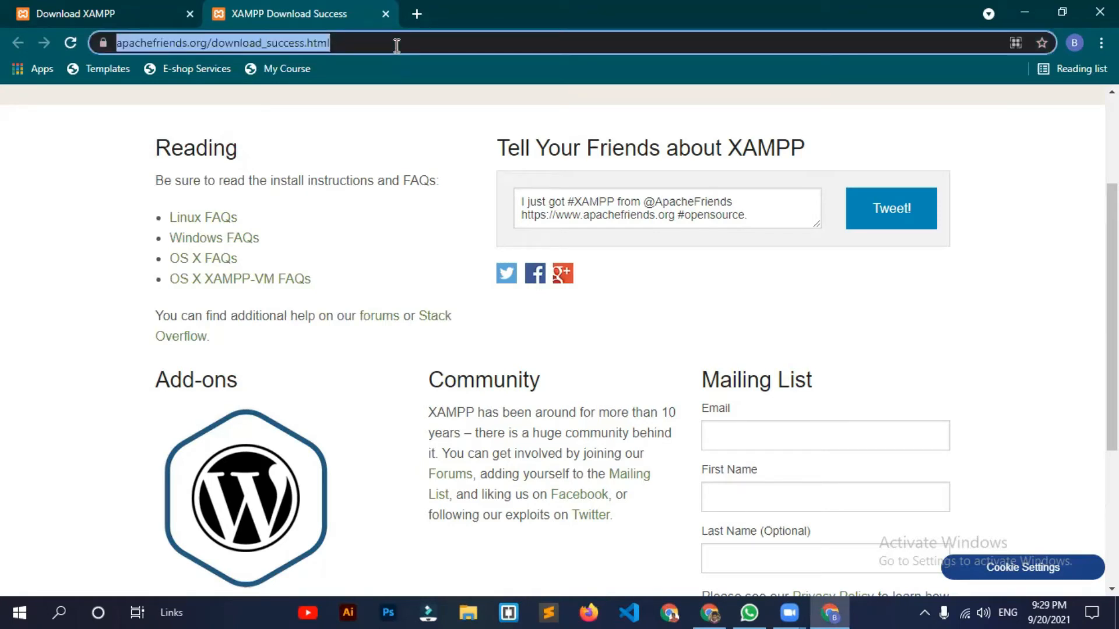
{"action": "type", "text": "w"}
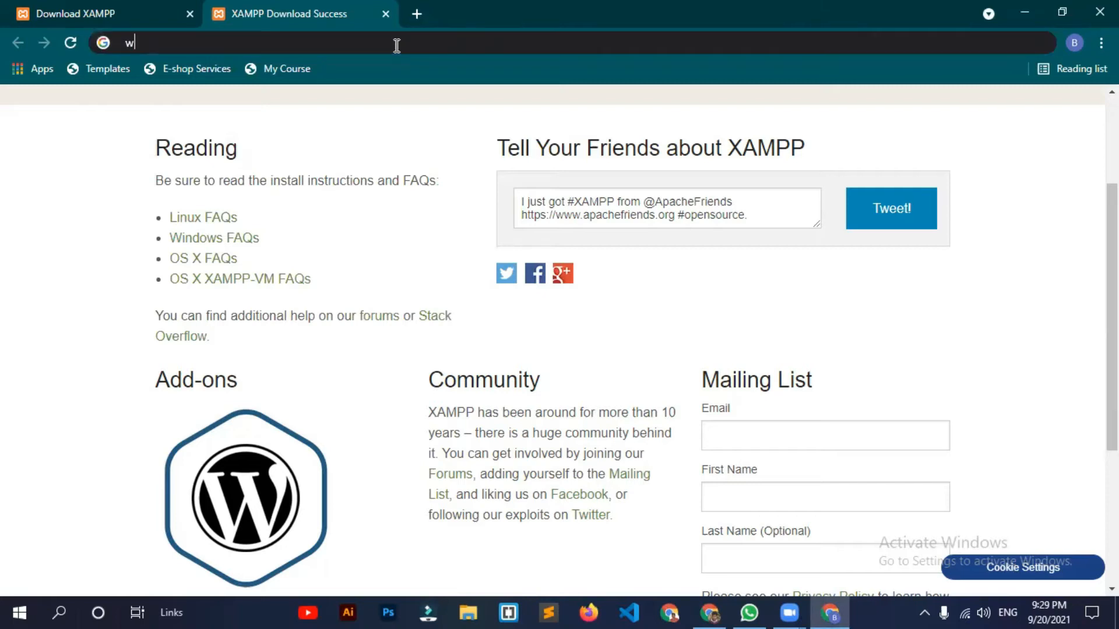
{"action": "type", "text": "ordpress"}
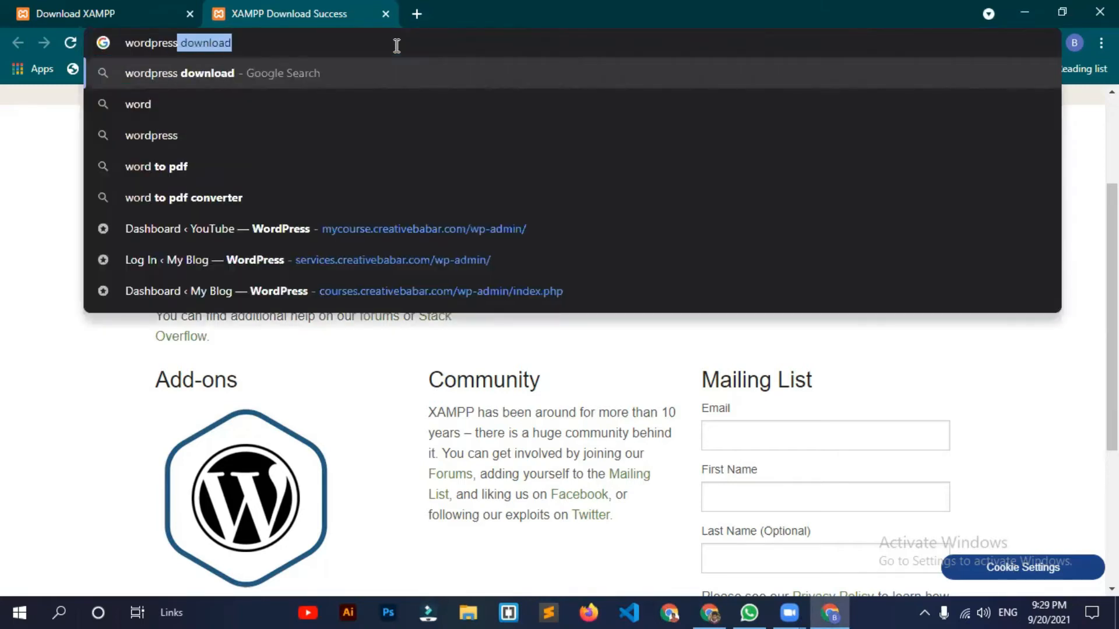
{"action": "type", "text": " or"}
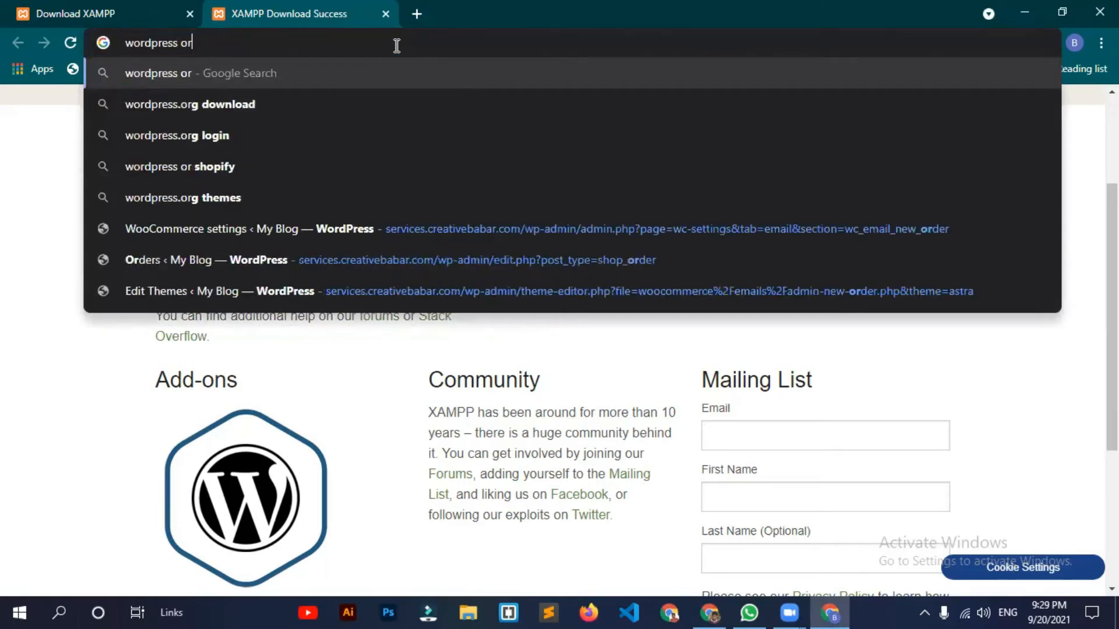
{"action": "type", "text": "g"}
{"action": "key", "text": "Return"}
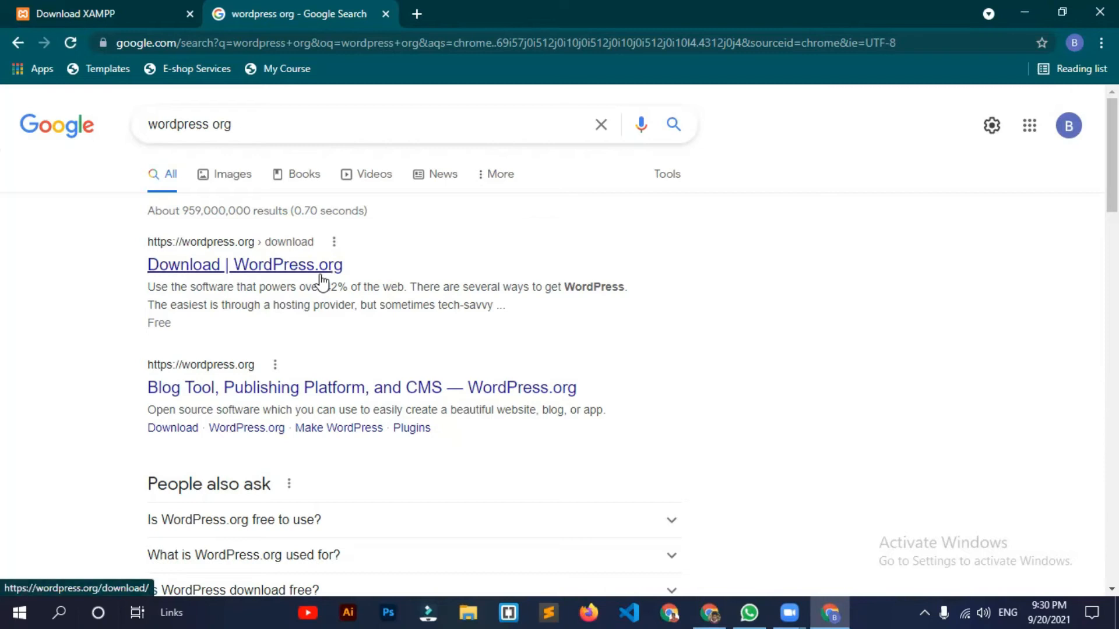
Step: Open WordPress.org from the results and browse to its Get WordPress download page
{"action": "left_click", "coordinate": [301, 267]}
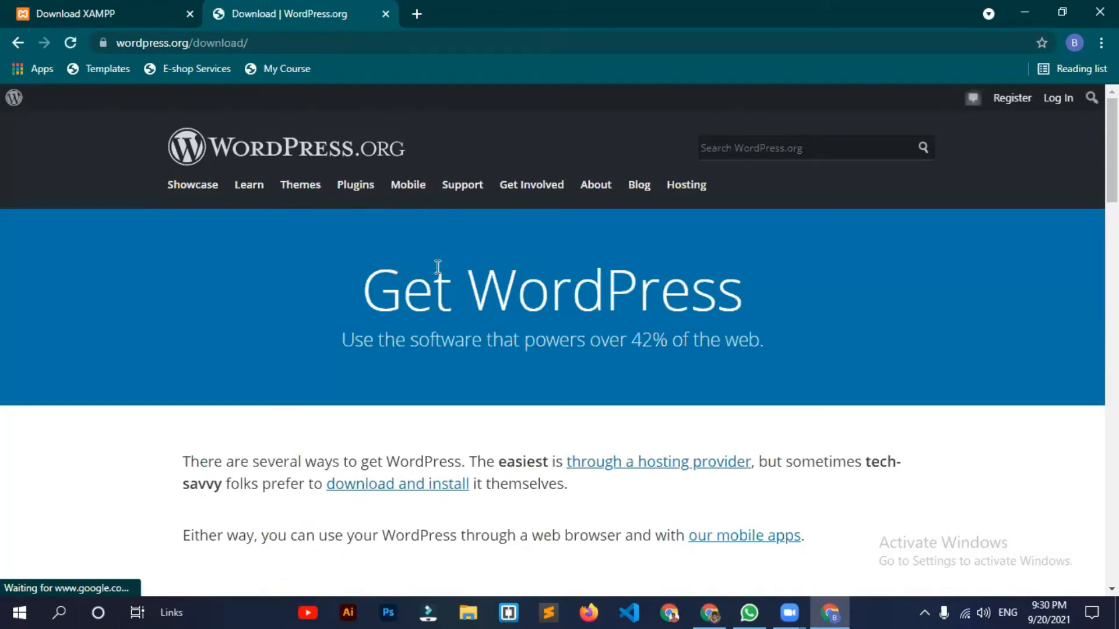
{"action": "scroll", "coordinate": [433, 267], "scroll_direction": "down", "scroll_amount": 1}
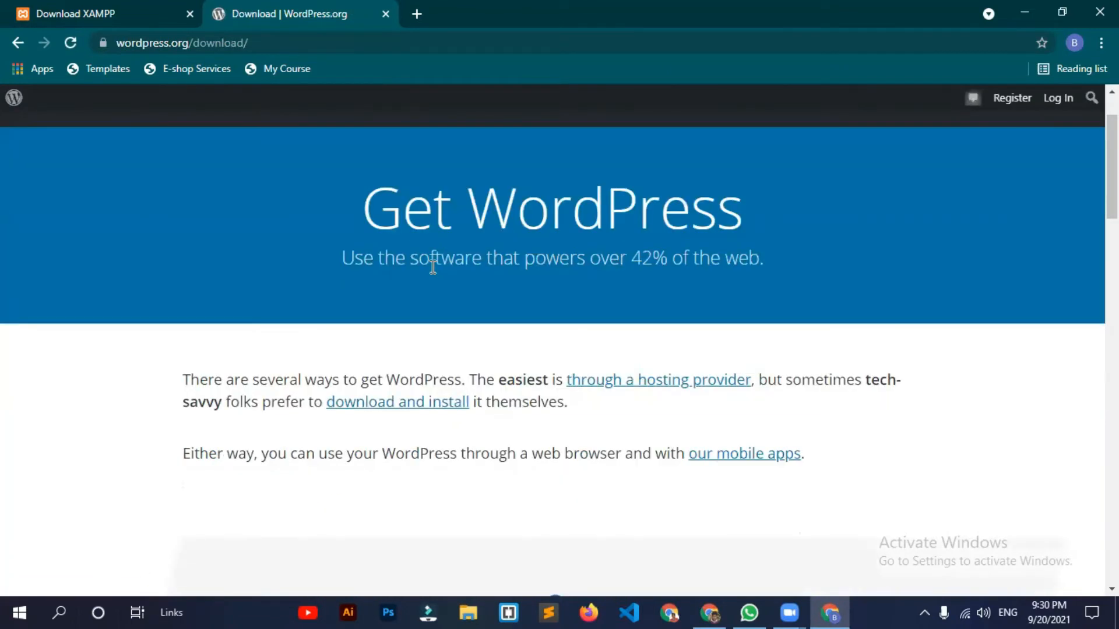
{"action": "scroll", "coordinate": [433, 267], "scroll_direction": "up", "scroll_amount": 1}
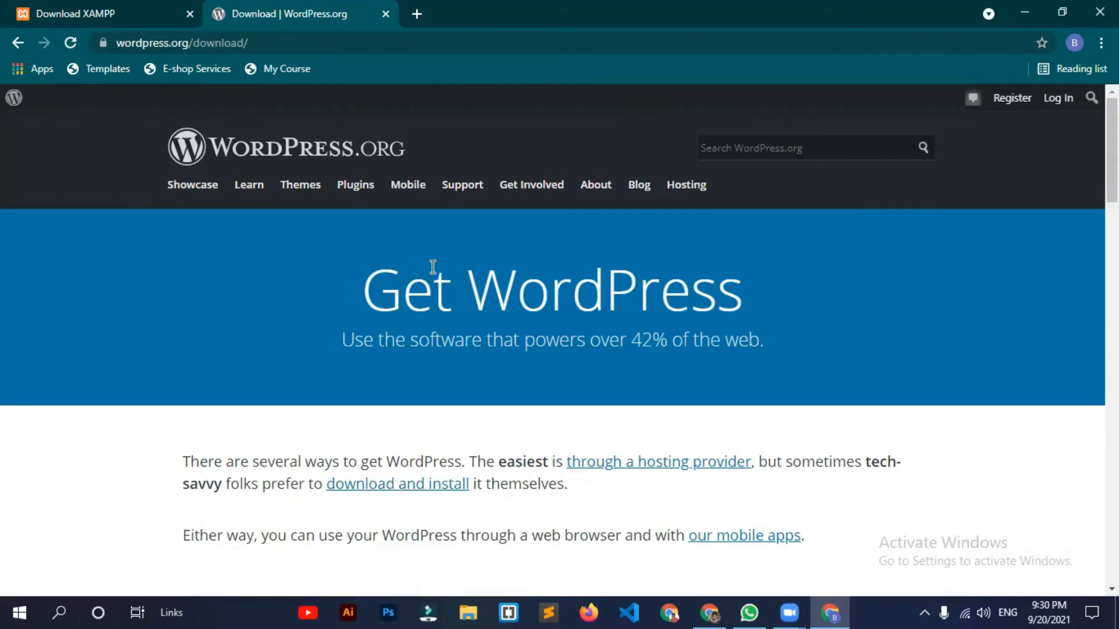
{"action": "scroll", "coordinate": [433, 267], "scroll_direction": "down", "scroll_amount": 3}
{"action": "scroll", "coordinate": [433, 267], "scroll_direction": "up", "scroll_amount": 3}
{"action": "left_click", "coordinate": [279, 160]}
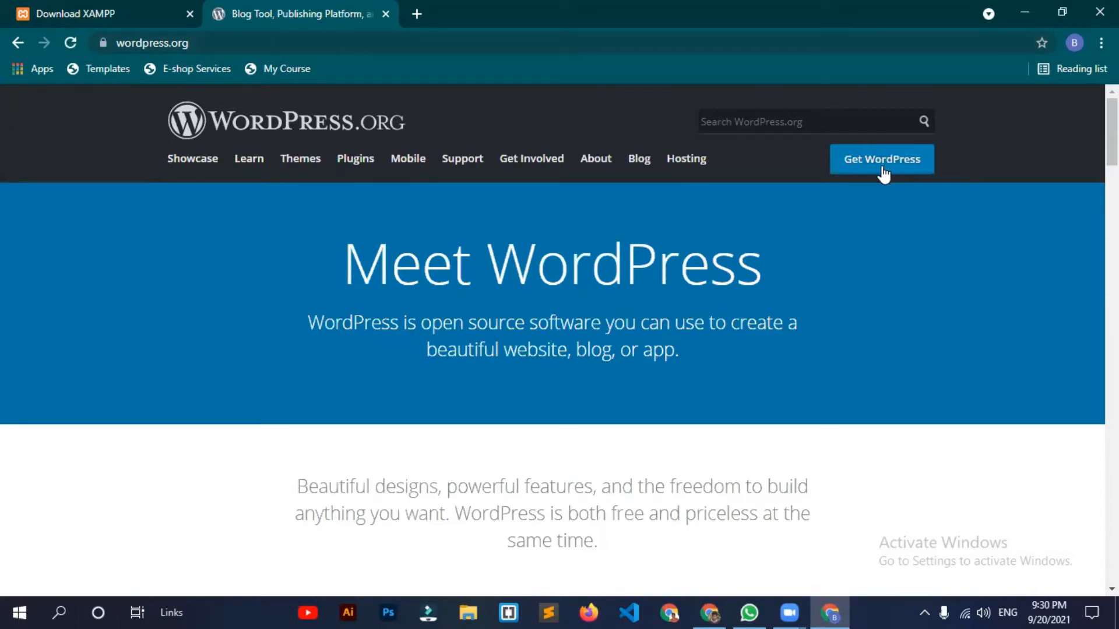
{"action": "left_click", "coordinate": [920, 170]}
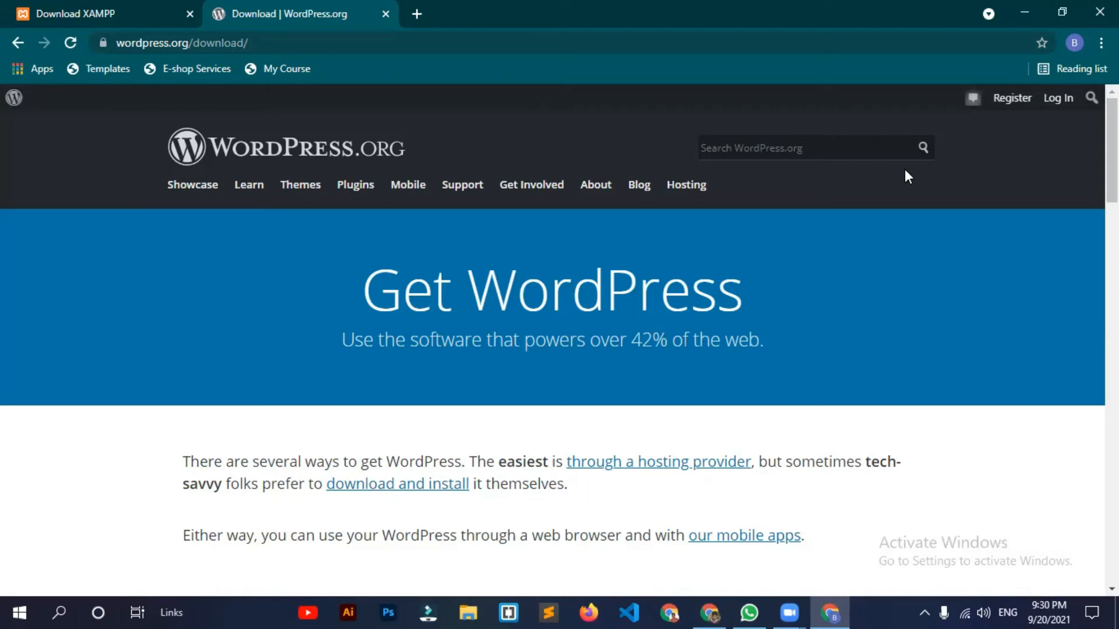
{"action": "scroll", "coordinate": [390, 385], "scroll_direction": "down", "scroll_amount": 6}
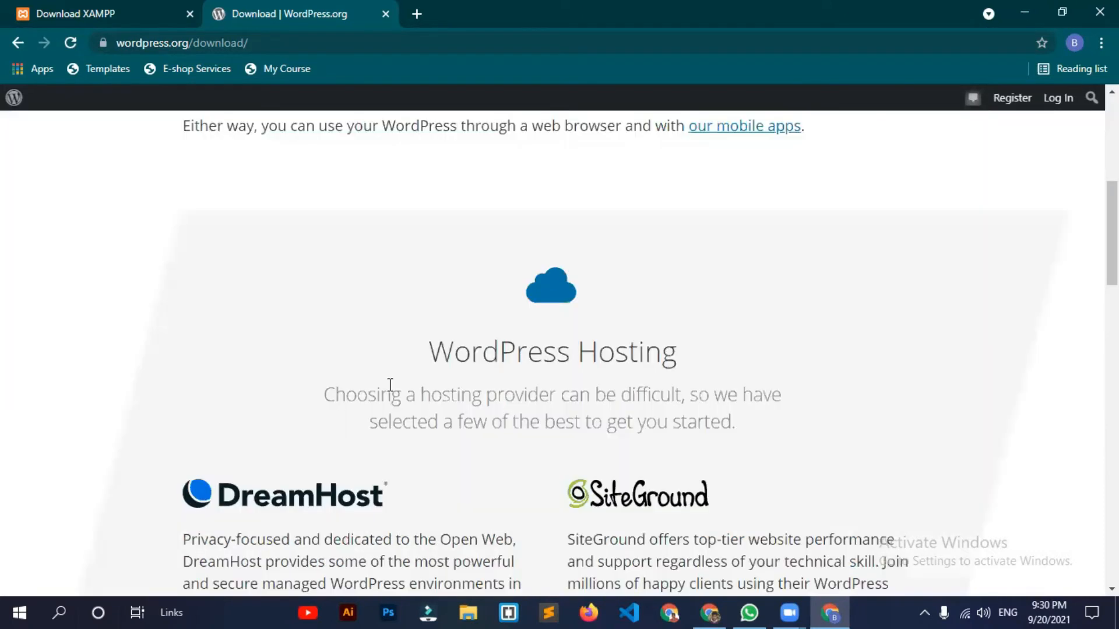
{"action": "scroll", "coordinate": [390, 384], "scroll_direction": "up", "scroll_amount": 5}
{"action": "scroll", "coordinate": [390, 392], "scroll_direction": "up", "scroll_amount": 2}
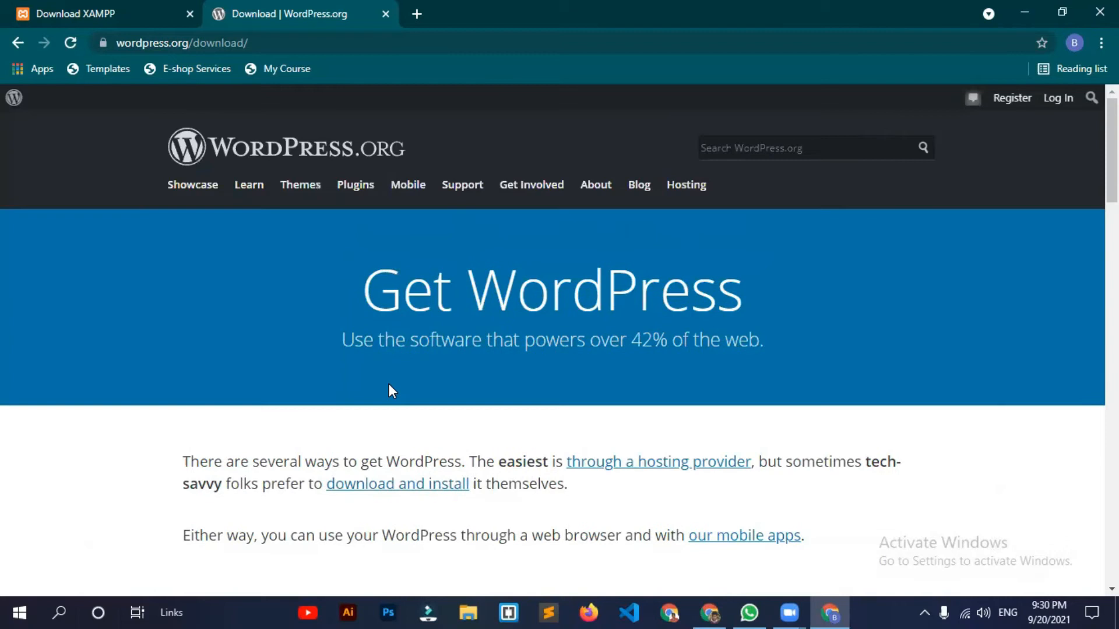
{"action": "key", "text": "ctrl+j"}
{"action": "left_click", "coordinate": [308, 12]}
{"action": "scroll", "coordinate": [739, 402], "scroll_direction": "down", "scroll_amount": 8}
{"action": "scroll", "coordinate": [735, 397], "scroll_direction": "up", "scroll_amount": 8}
{"action": "scroll", "coordinate": [736, 403], "scroll_direction": "down", "scroll_amount": 3}
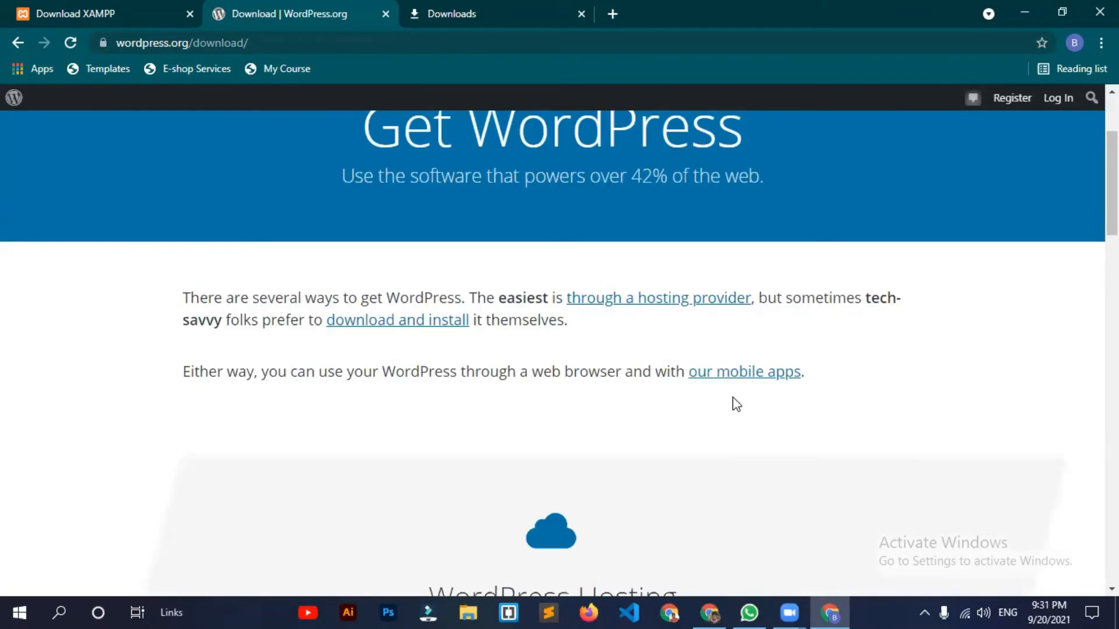
{"action": "scroll", "coordinate": [302, 294], "scroll_direction": "up", "scroll_amount": 3}
Step: Download the WordPress 5.8.1 zip and dismiss the thank-you popup
{"action": "left_click", "coordinate": [262, 164]}
{"action": "left_click", "coordinate": [887, 168]}
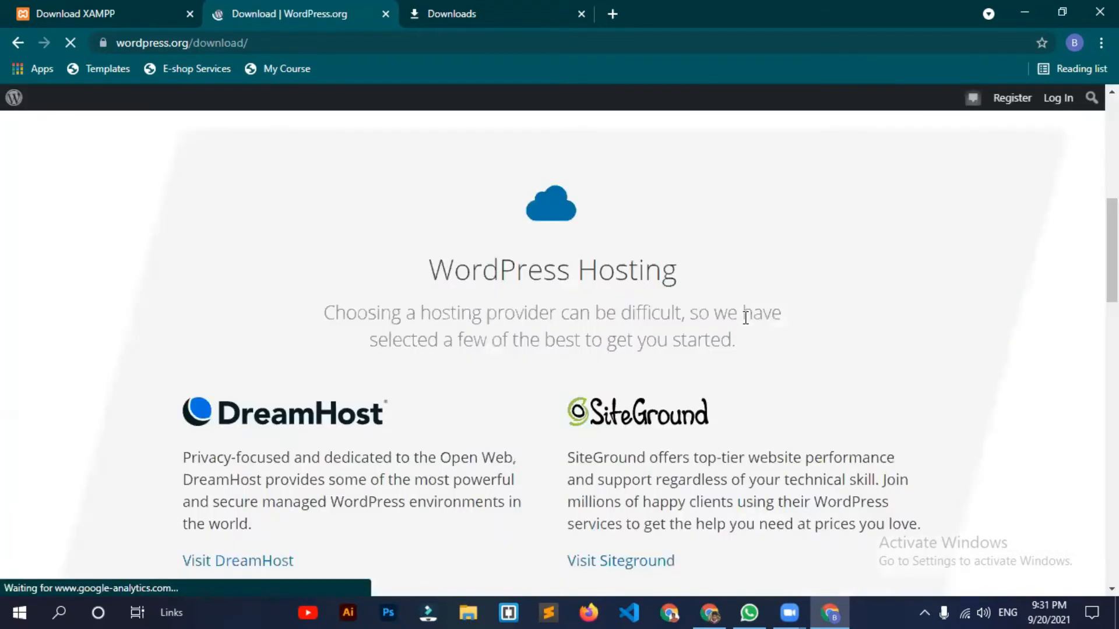
{"action": "scroll", "coordinate": [739, 325], "scroll_direction": "down", "scroll_amount": 10}
{"action": "scroll", "coordinate": [735, 275], "scroll_direction": "up", "scroll_amount": 5}
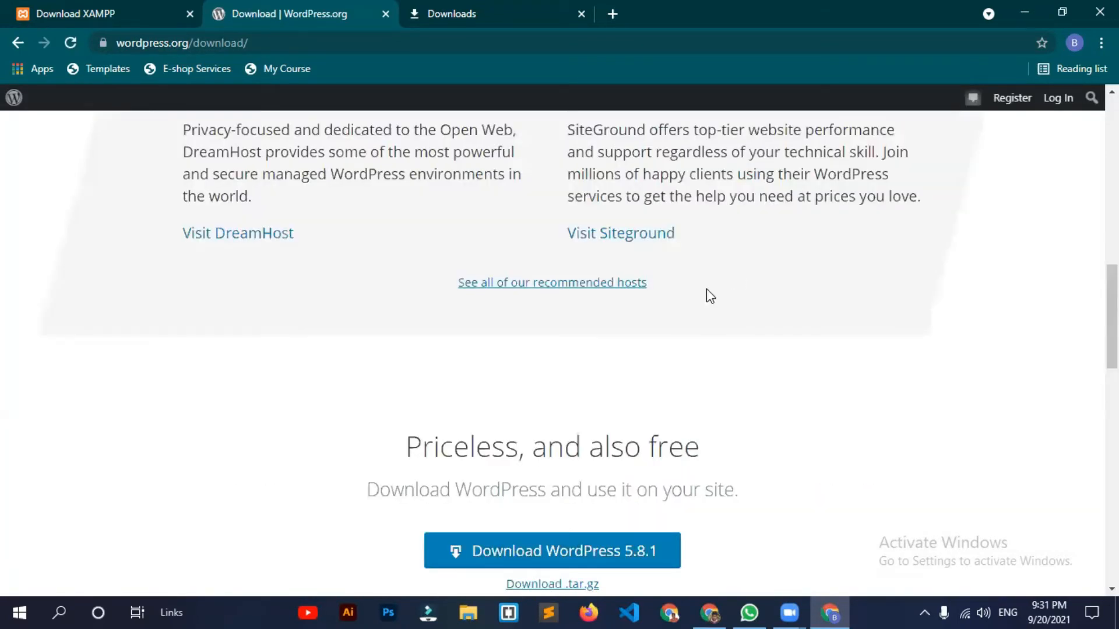
{"action": "scroll", "coordinate": [705, 373], "scroll_direction": "down", "scroll_amount": 3}
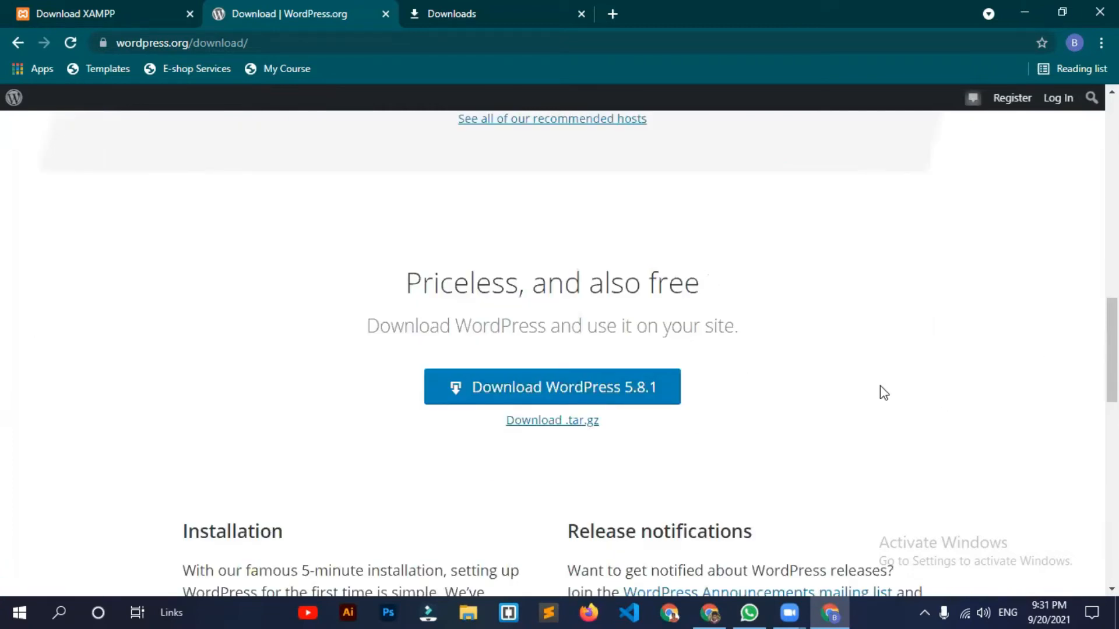
{"action": "scroll", "coordinate": [606, 323], "scroll_direction": "down", "scroll_amount": 1}
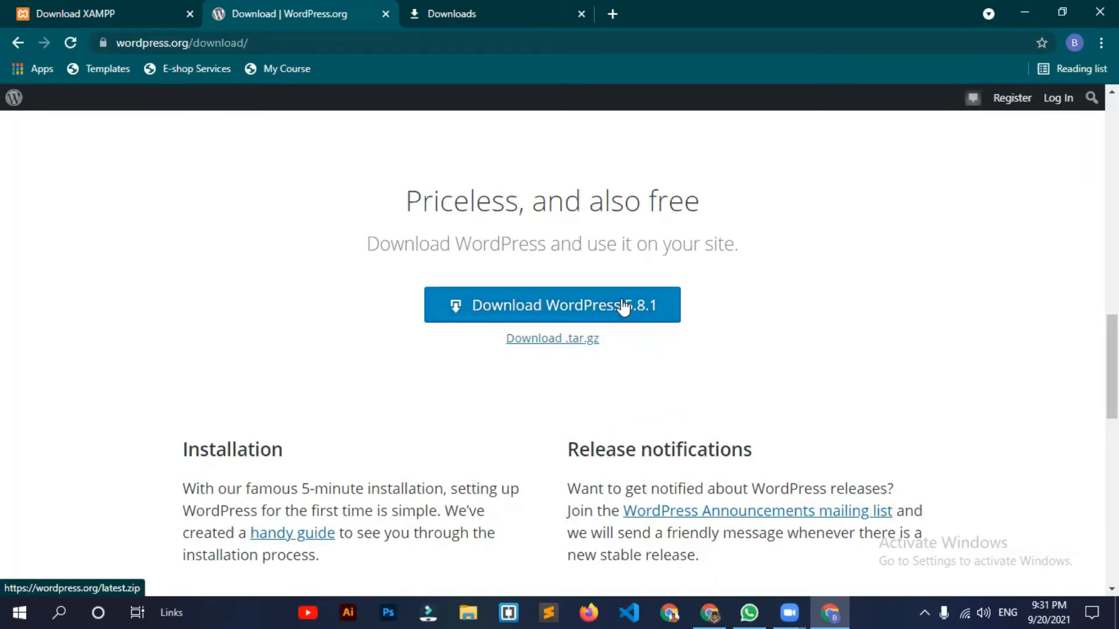
{"action": "left_click", "coordinate": [644, 319]}
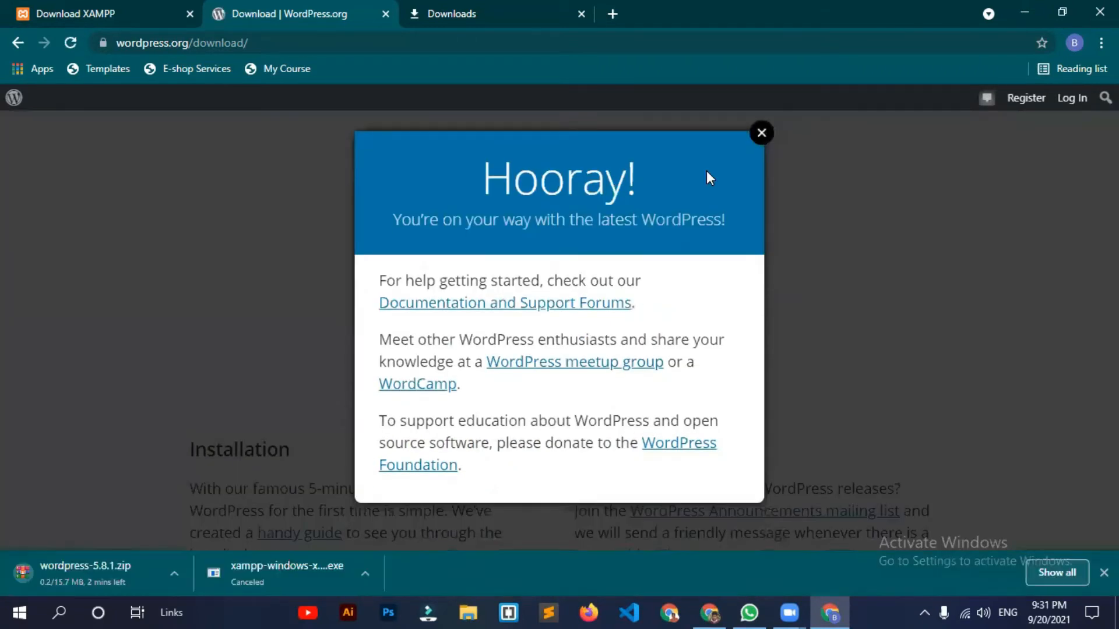
{"action": "left_click", "coordinate": [761, 133]}
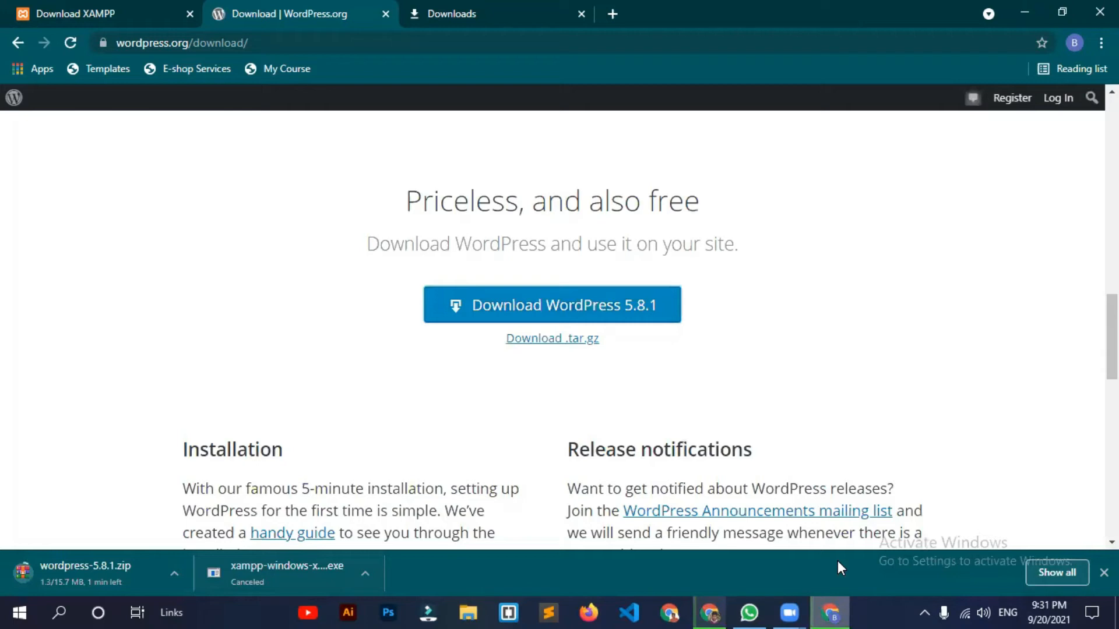
{"action": "key", "text": "ctrl+Tab"}
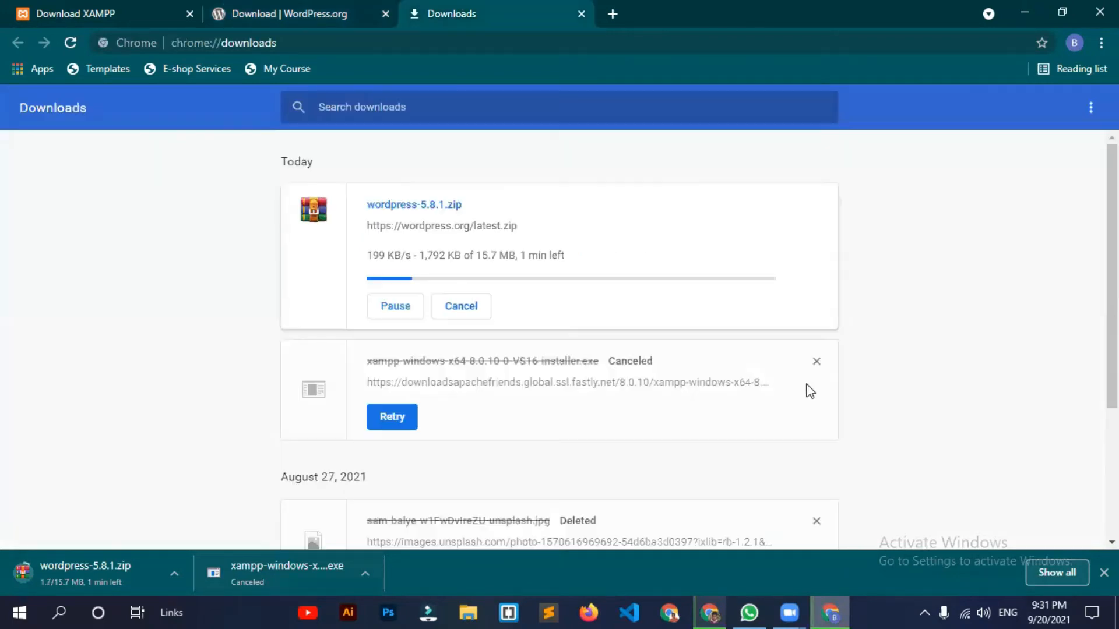
Step: Remove the canceled XAMPP and unsplash entries from Chrome downloads, then open Downloads in File Explorer
{"action": "left_click", "coordinate": [815, 363]}
{"action": "left_click", "coordinate": [816, 409]}
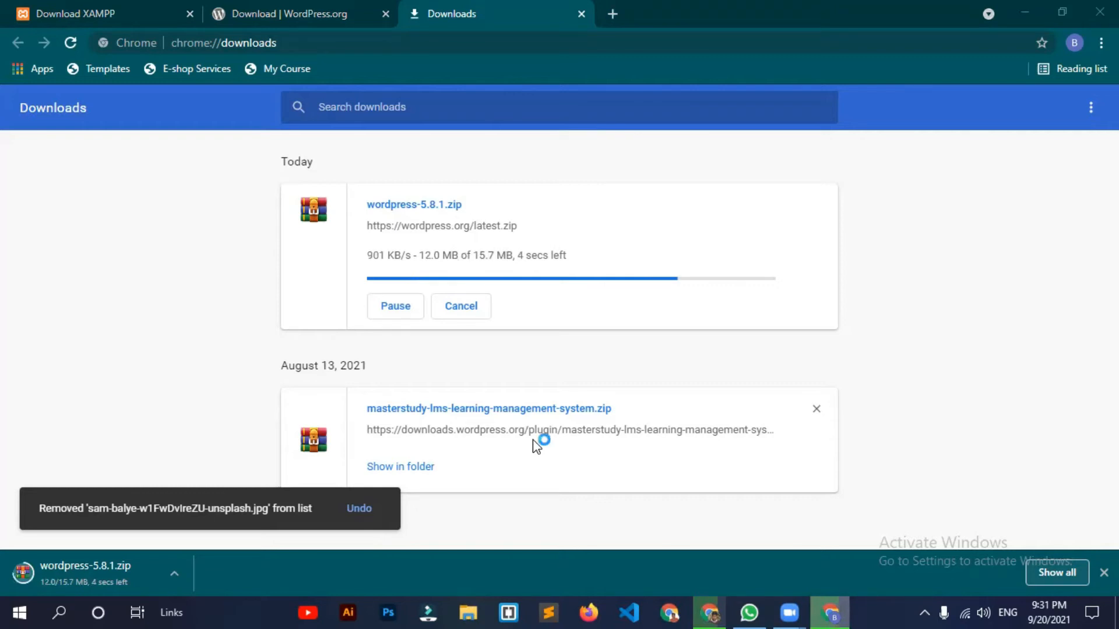
{"action": "key", "text": "super+e"}
{"action": "left_click", "coordinate": [99, 332]}
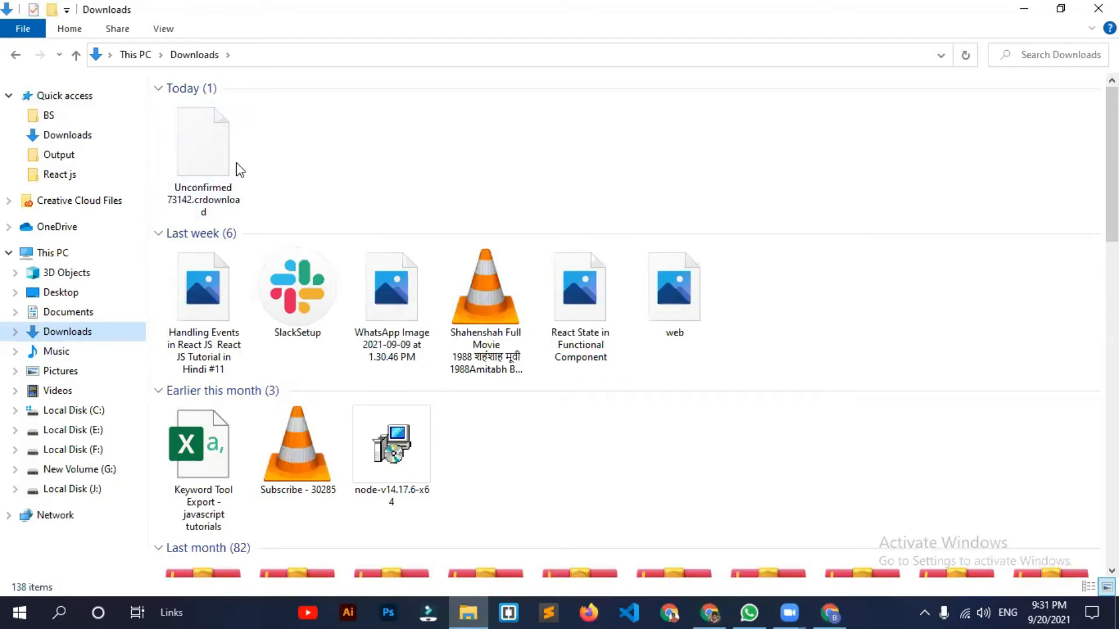
Step: Extract wordpress-5.8.1.zip here in Downloads and select the resulting wordpress folder
{"action": "double_click", "coordinate": [213, 159]}
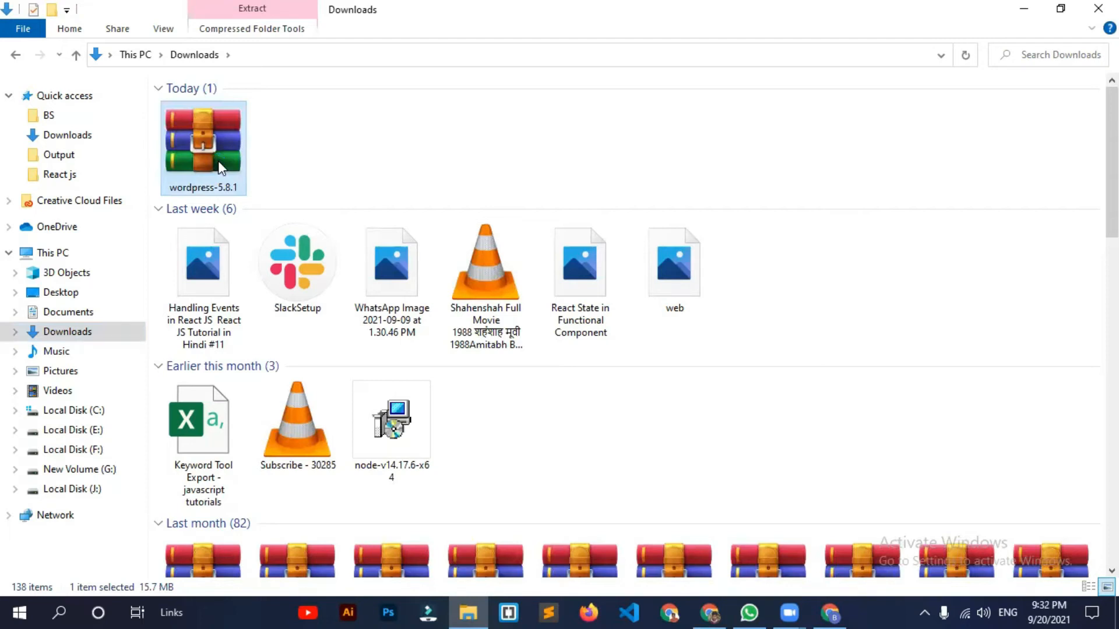
{"action": "right_click", "coordinate": [222, 168]}
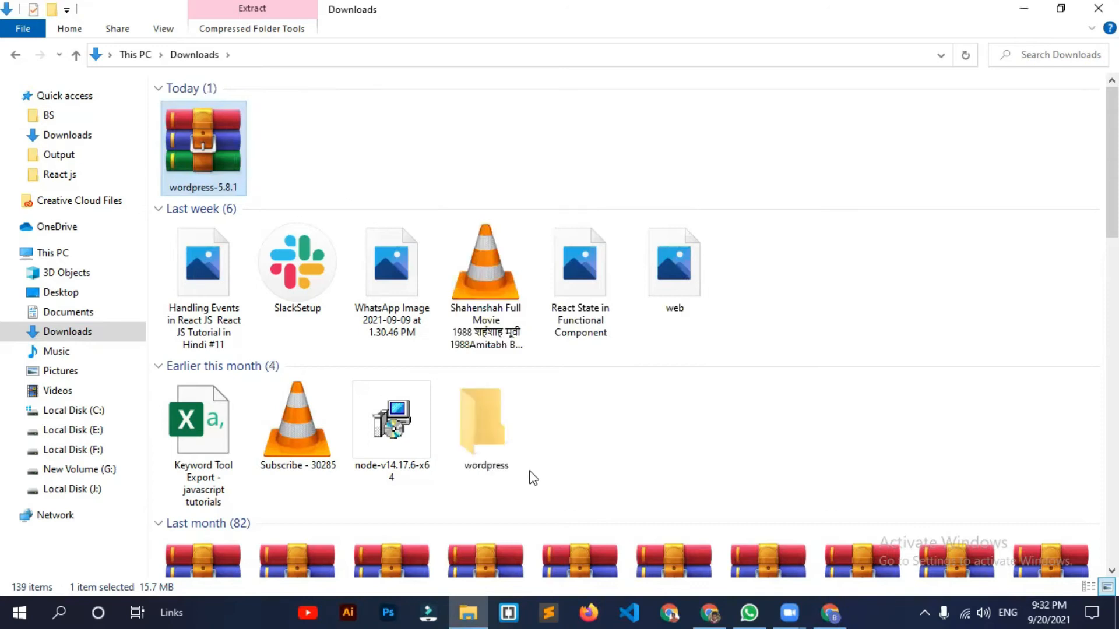
{"action": "double_click", "coordinate": [500, 460]}
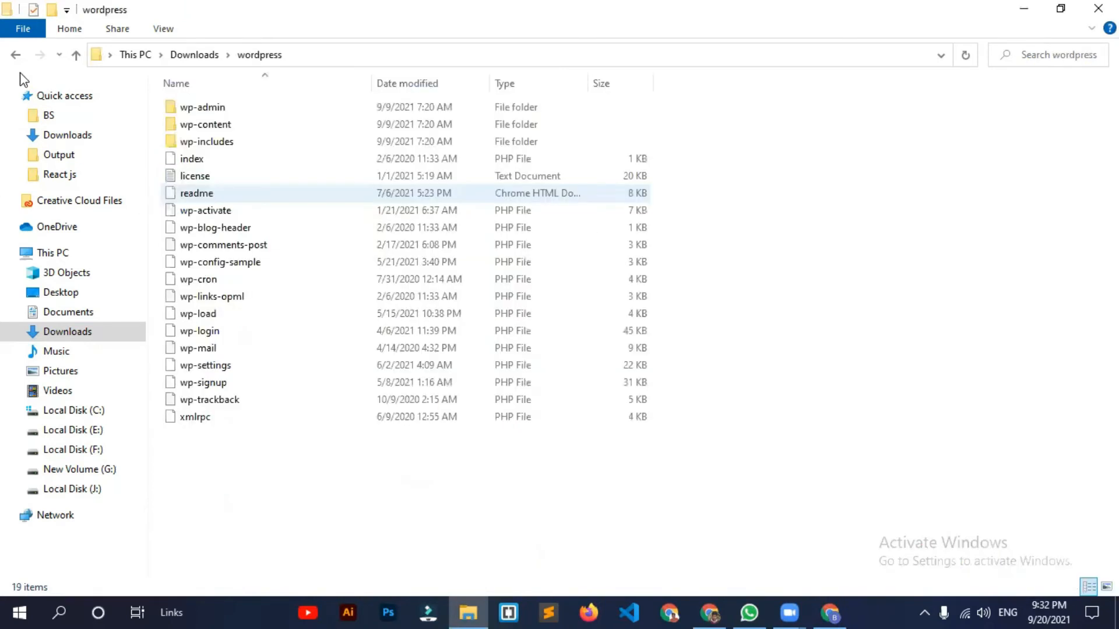
{"action": "left_click", "coordinate": [17, 55]}
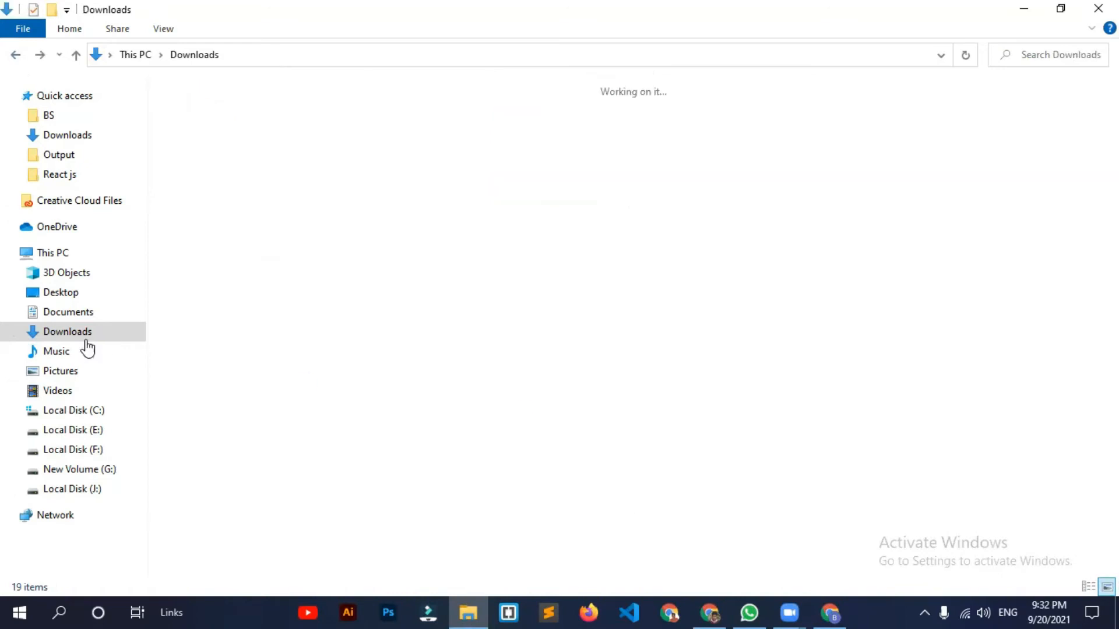
{"action": "left_click", "coordinate": [106, 336]}
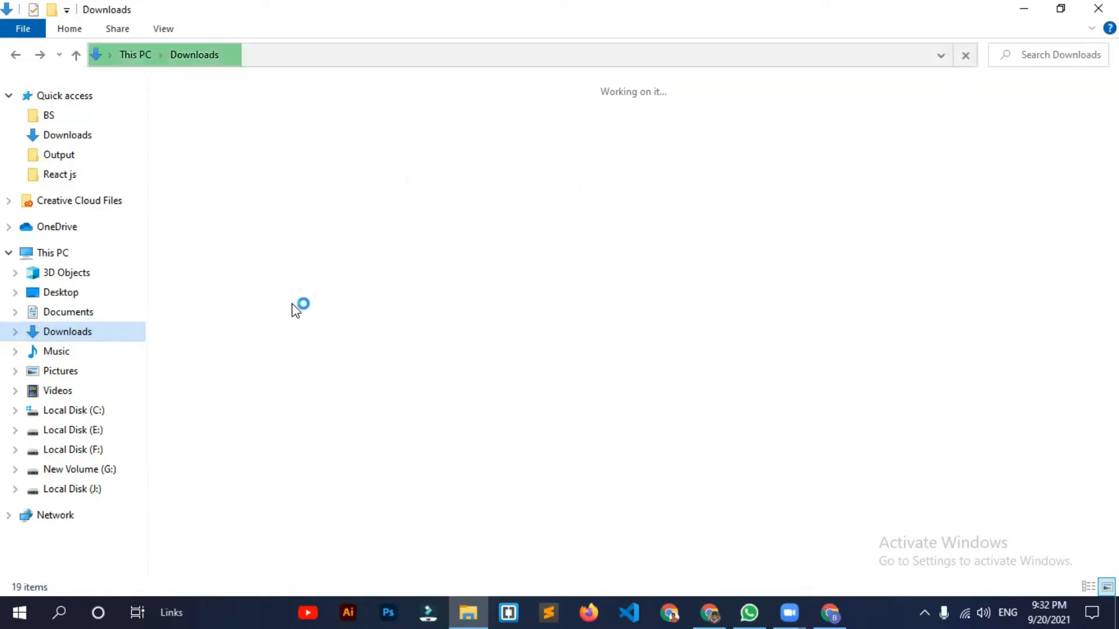
{"action": "left_click", "coordinate": [527, 432]}
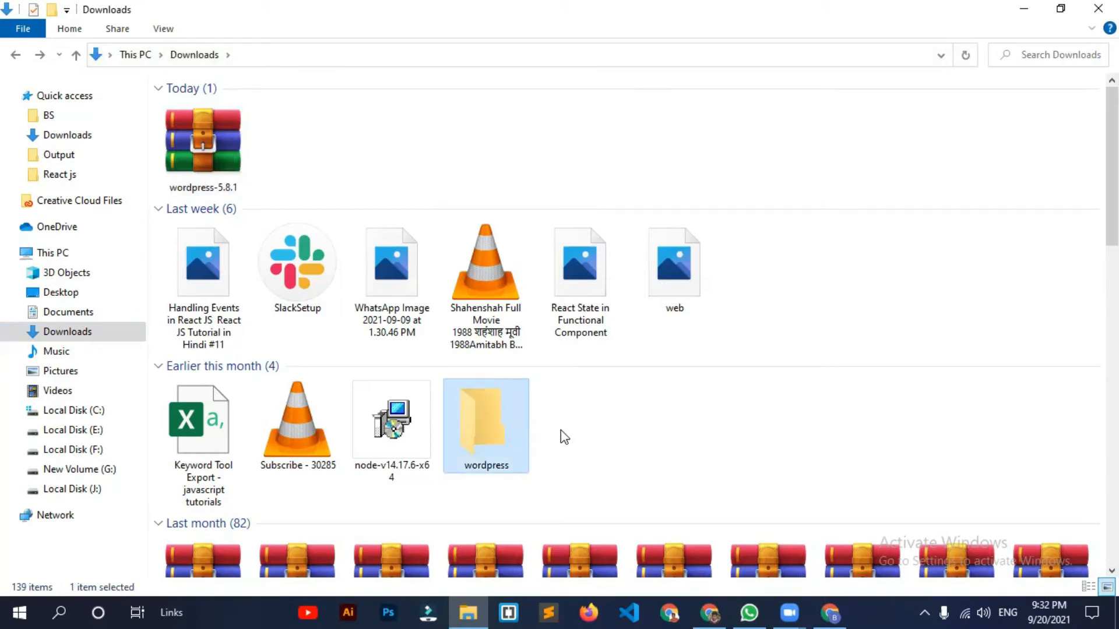
Step: Rename the extracted wordpress folder to wordpressOne and cut it for moving to Local Disk (C:)
{"action": "key", "text": "F2"}
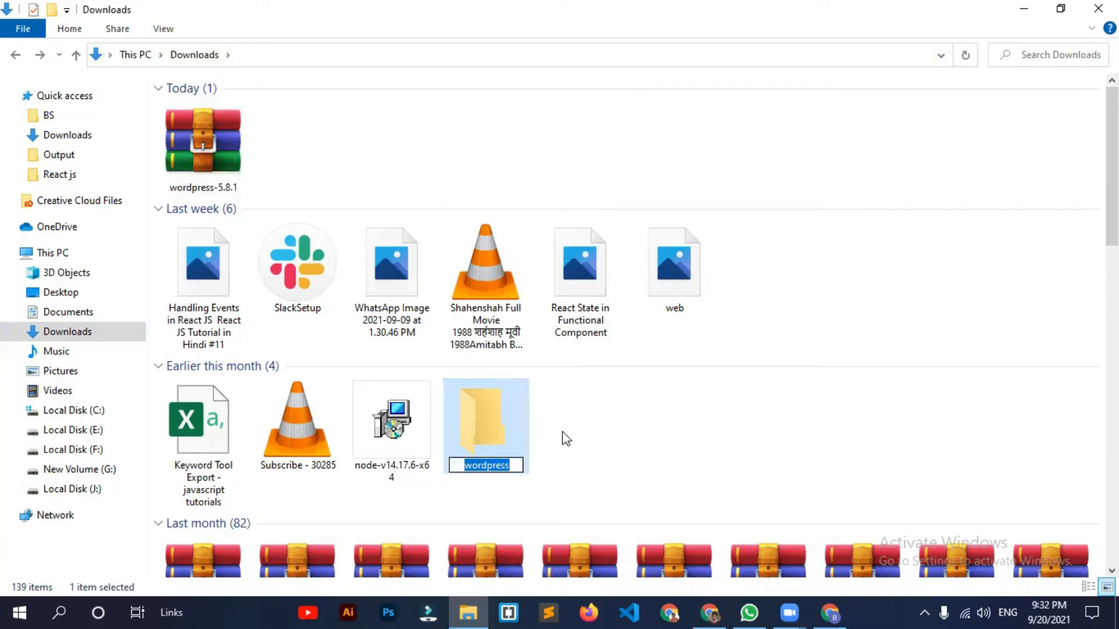
{"action": "left_click", "coordinate": [540, 481]}
{"action": "left_click", "coordinate": [523, 474]}
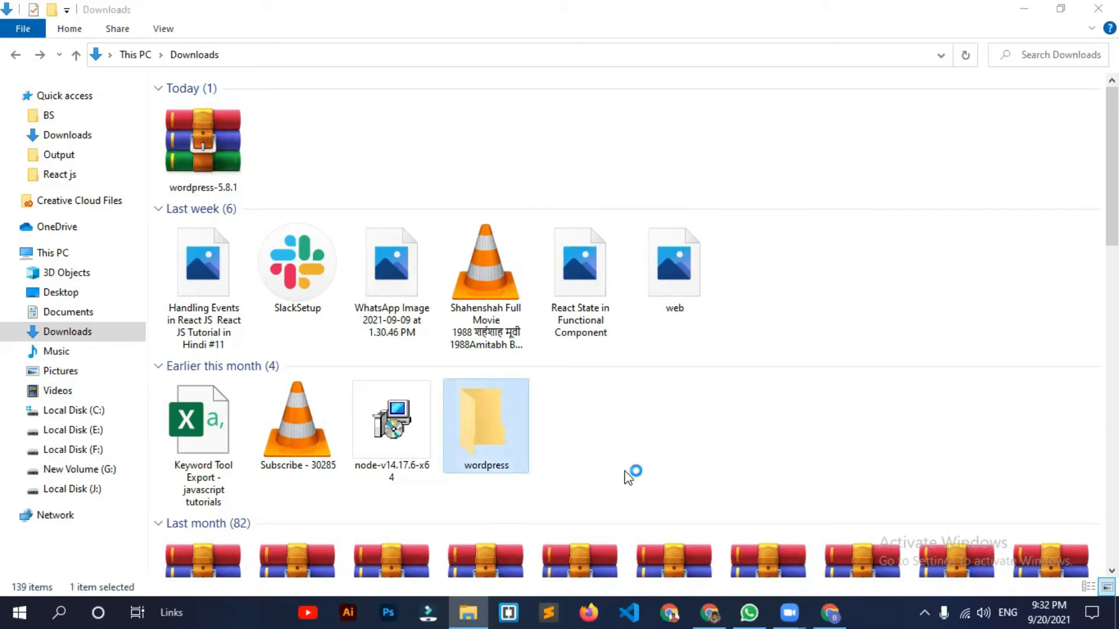
{"action": "left_click", "coordinate": [512, 466]}
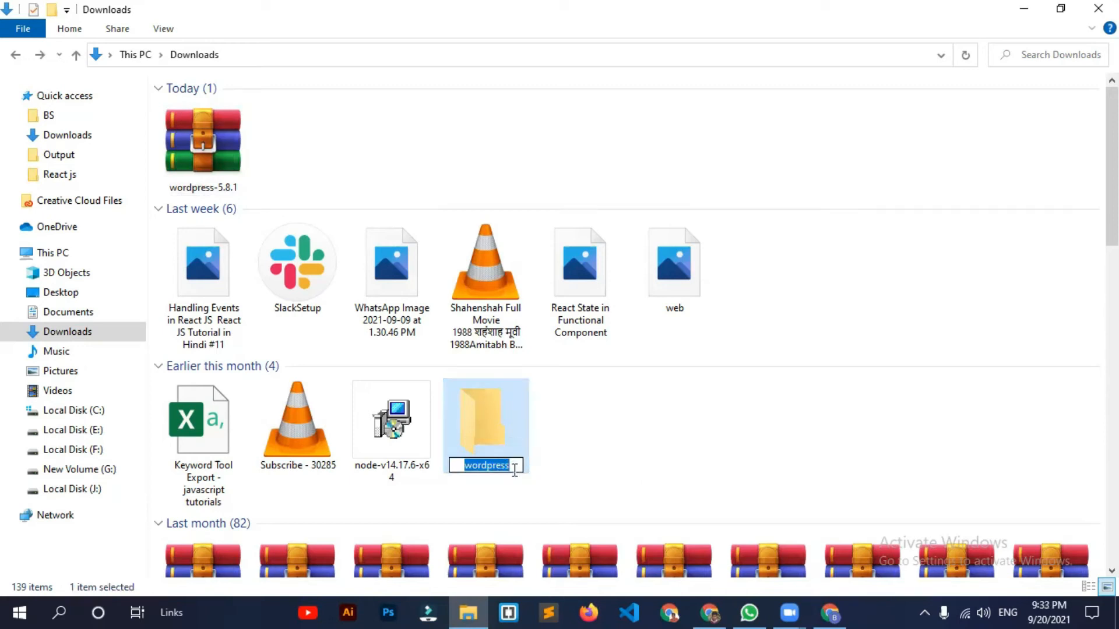
{"action": "left_click", "coordinate": [515, 470]}
{"action": "type", "text": "One"}
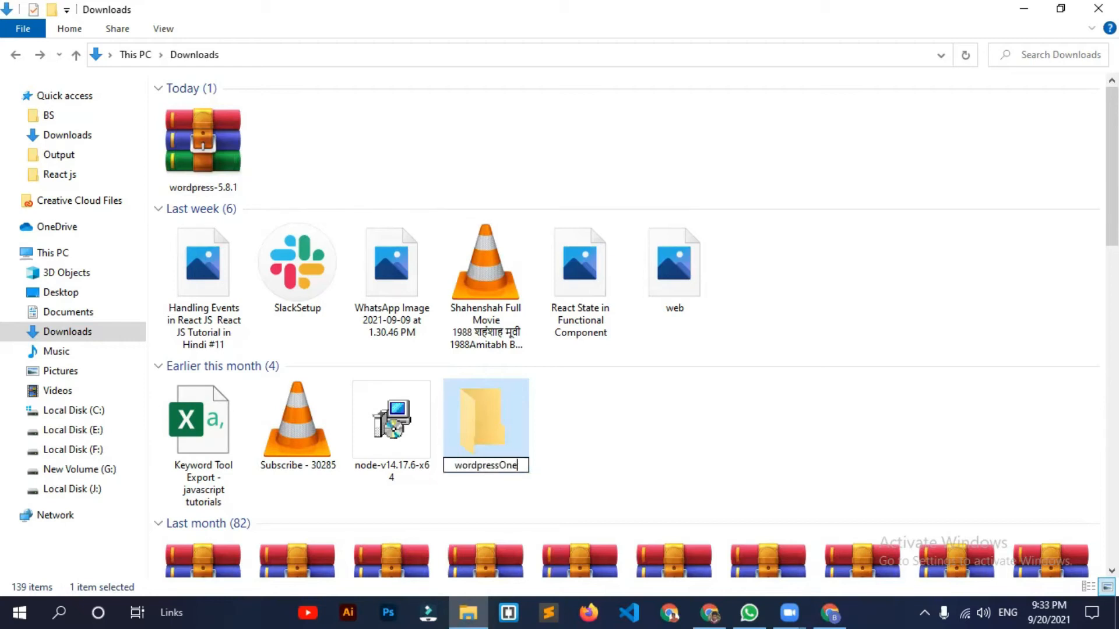
{"action": "left_click", "coordinate": [613, 453]}
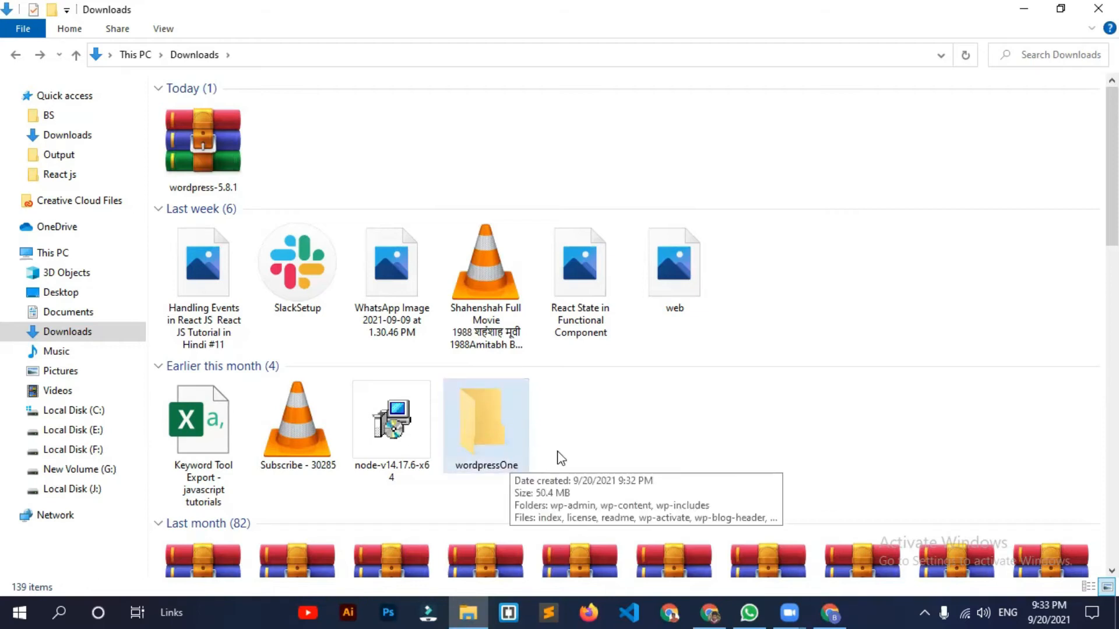
{"action": "key", "text": "ctrl+x"}
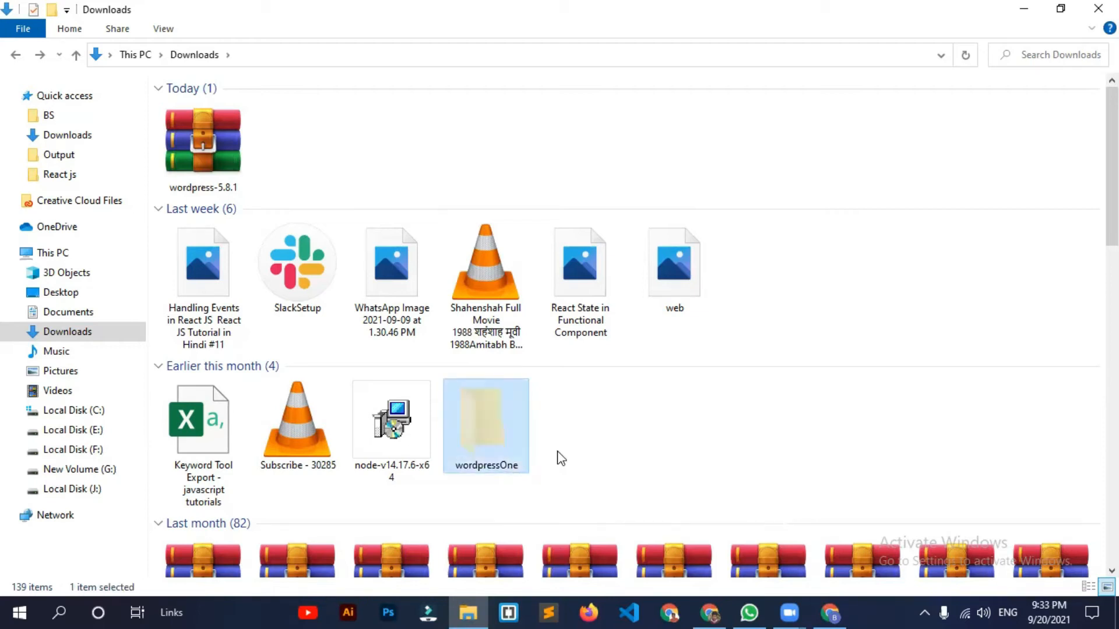
{"action": "left_click", "coordinate": [99, 412]}
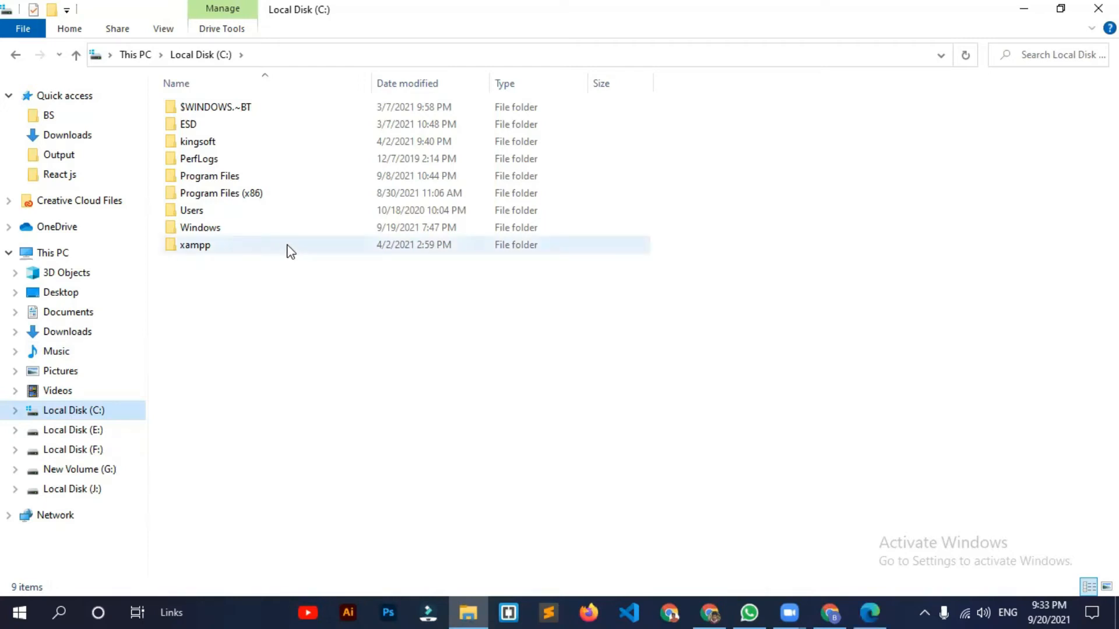
Step: Paste the wordpressOne folder into C:\xampp\htdocs and refresh the folder list
{"action": "left_click", "coordinate": [341, 247]}
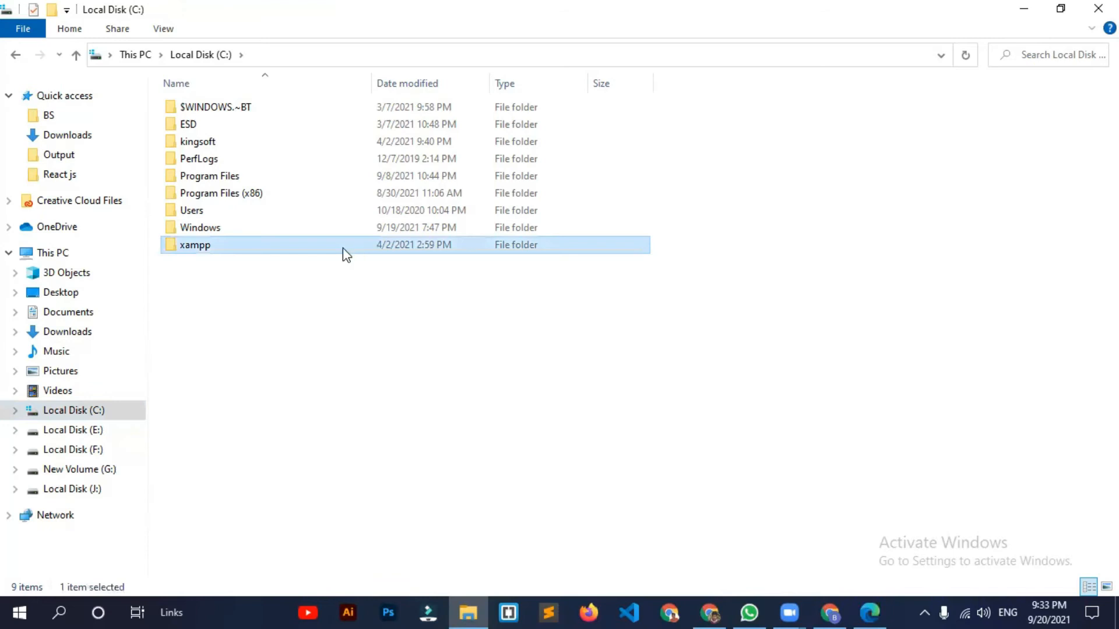
{"action": "double_click", "coordinate": [342, 247]}
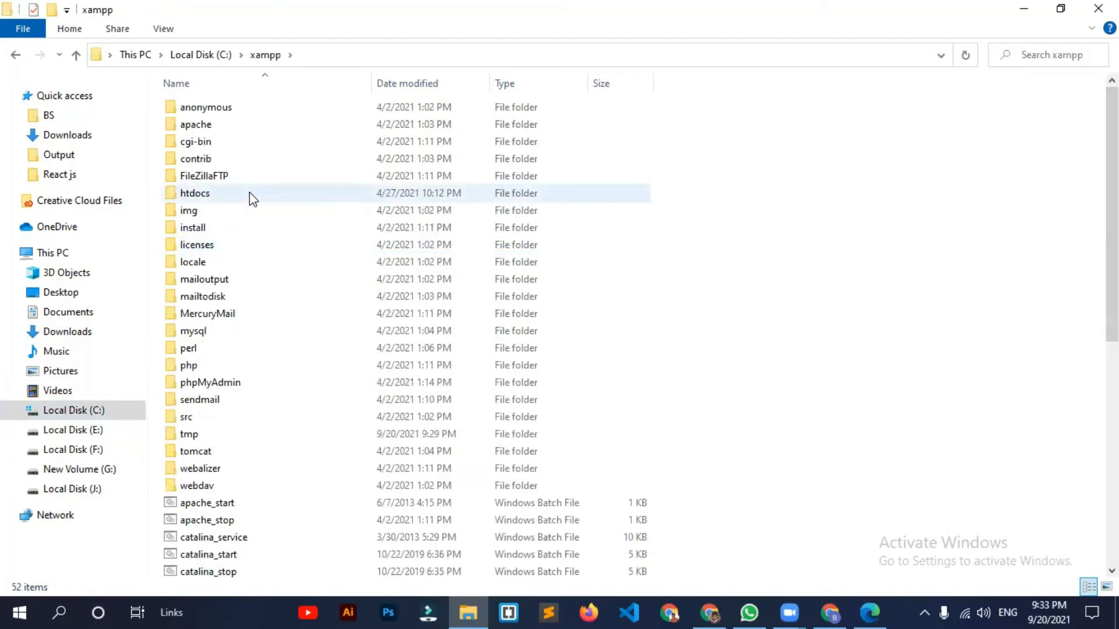
{"action": "double_click", "coordinate": [302, 194]}
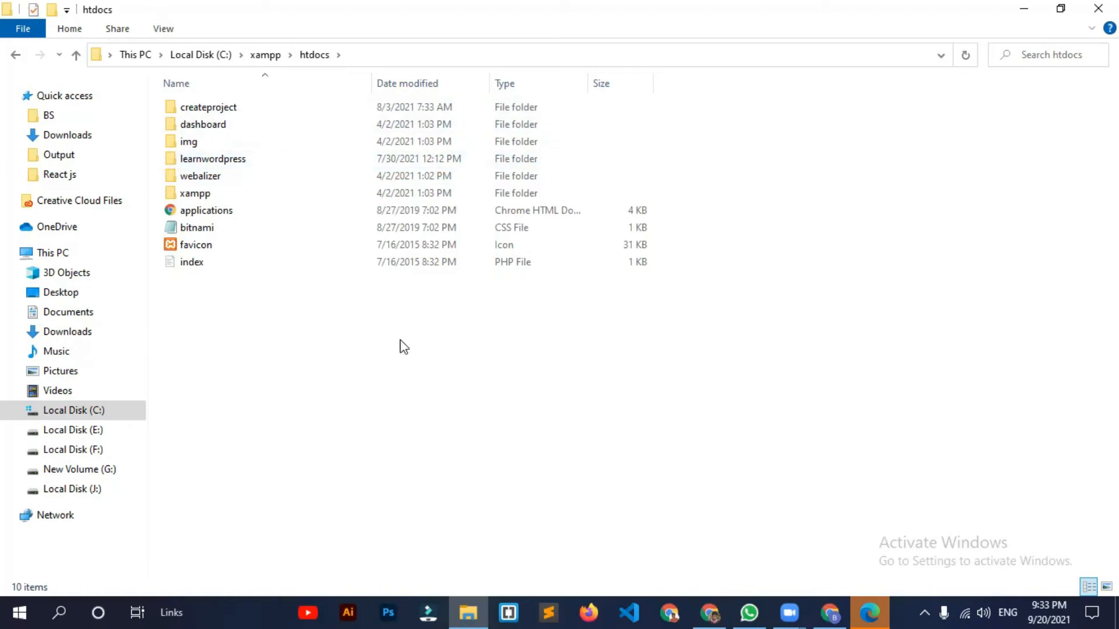
{"action": "left_click", "coordinate": [248, 111]}
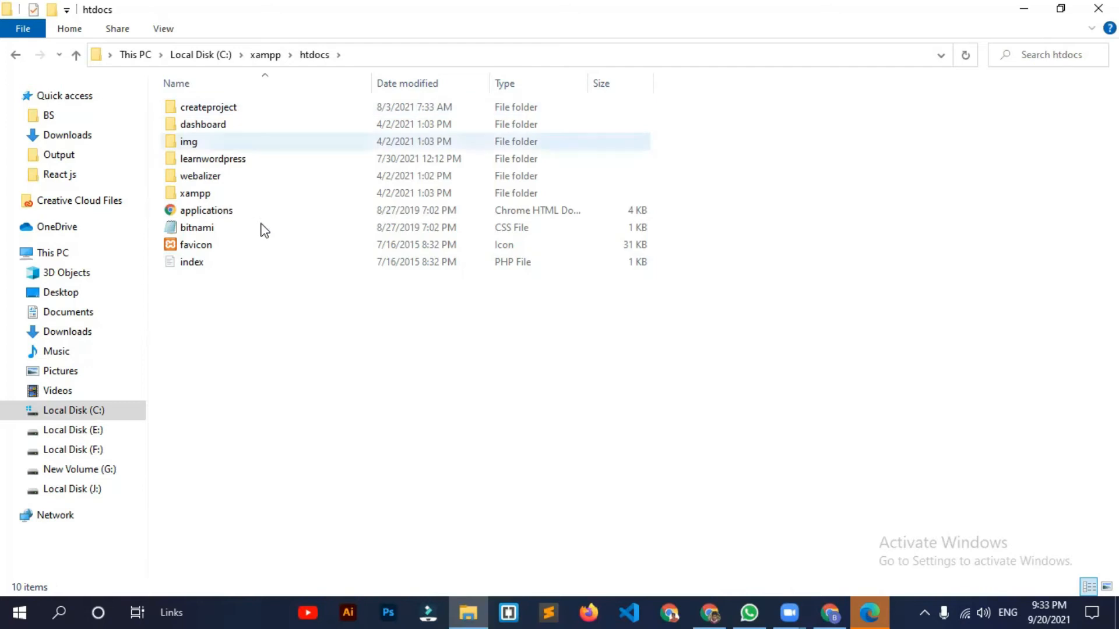
{"action": "right_click", "coordinate": [900, 254]}
{"action": "left_click", "coordinate": [913, 369]}
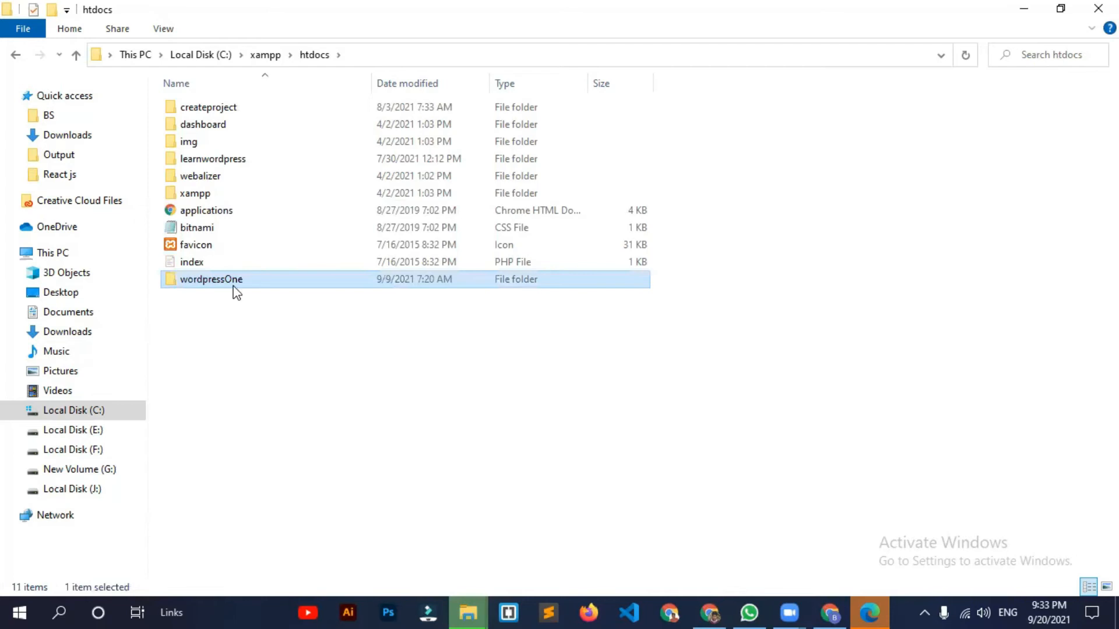
{"action": "right_click", "coordinate": [856, 343]}
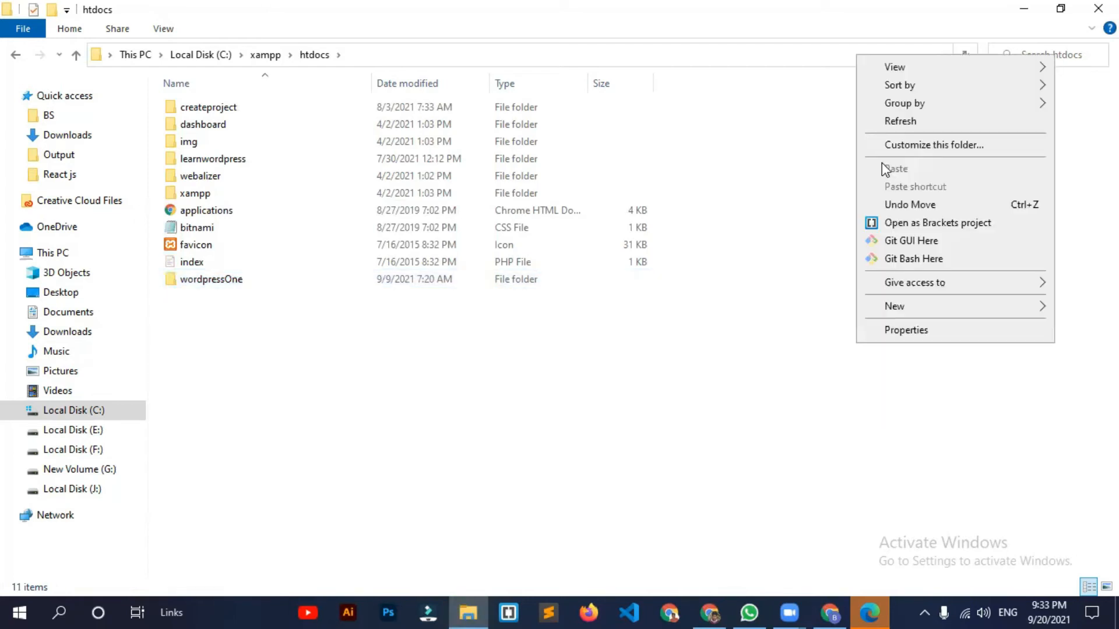
{"action": "left_click", "coordinate": [896, 121]}
Step: Rename the pasted wordpressOne folder to wordpress, then return to Chrome's WordPress.org tab
{"action": "left_click", "coordinate": [236, 194]}
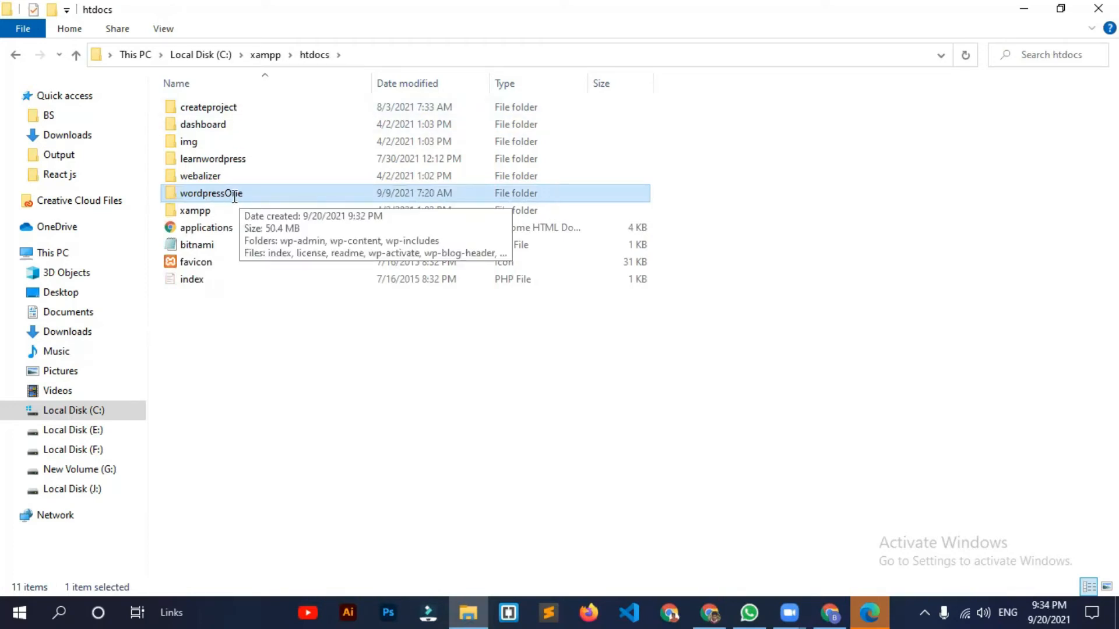
{"action": "left_click", "coordinate": [235, 197]}
{"action": "left_click", "coordinate": [226, 194]}
{"action": "key", "text": "Delete"}
{"action": "key", "text": "Delete"}
{"action": "key", "text": "Delete"}
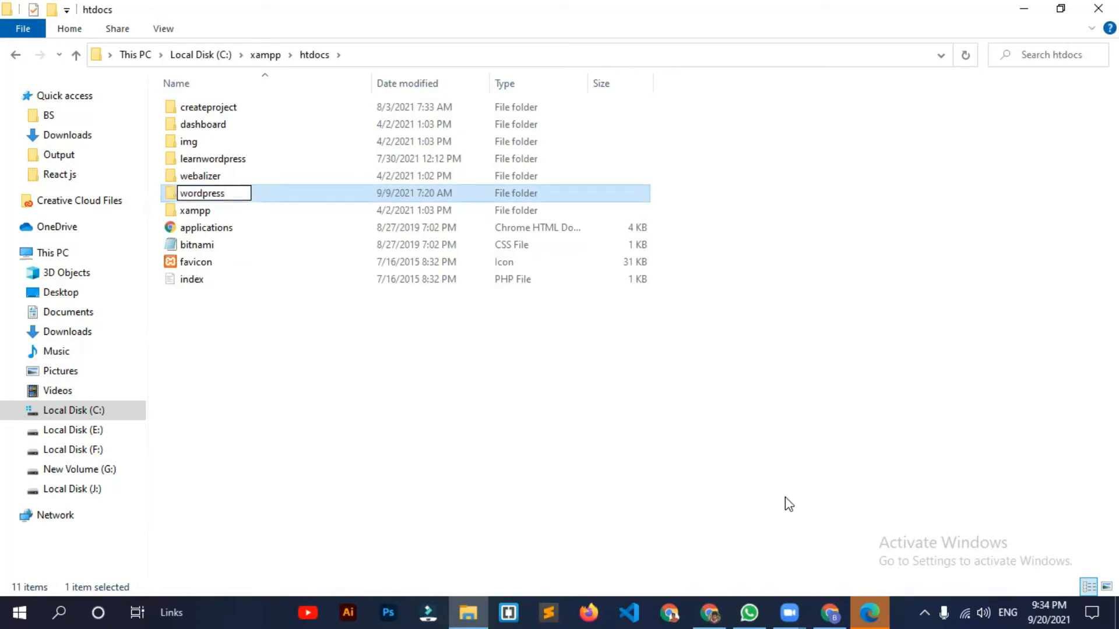
{"action": "key", "text": "Return"}
{"action": "left_click", "coordinate": [829, 612]}
{"action": "left_click", "coordinate": [316, 4]}
Step: Close the Downloads tab and enter localhost/ in the address bar
{"action": "left_click", "coordinate": [323, 41]}
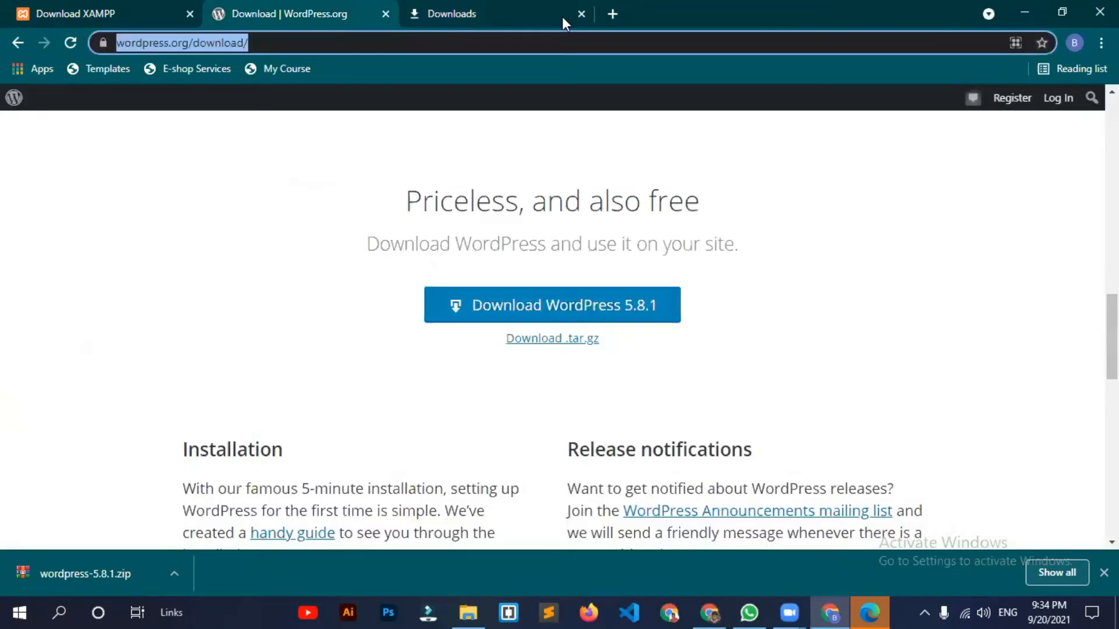
{"action": "left_click", "coordinate": [513, 18]}
{"action": "key", "text": "ctrl+w"}
{"action": "type", "text": "loc"}
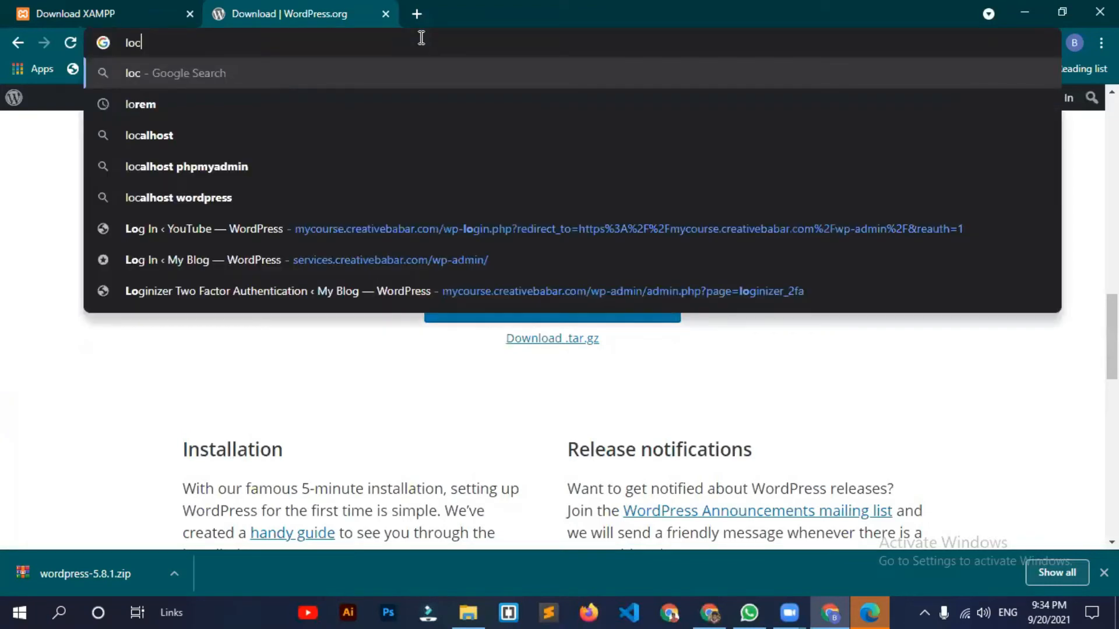
{"action": "type", "text": "al"}
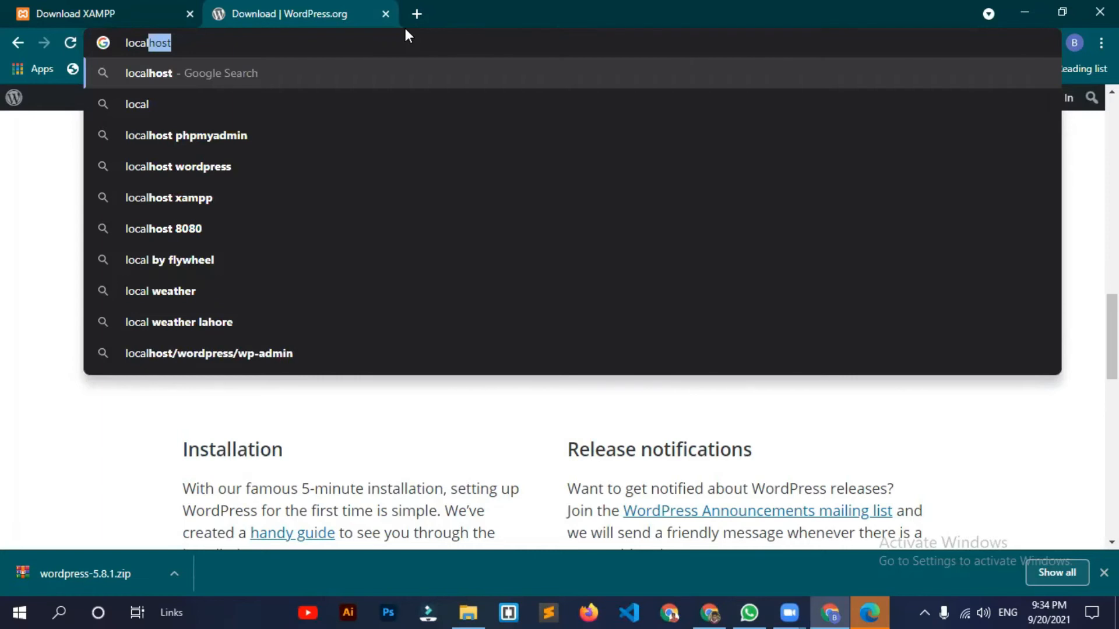
{"action": "double_click", "coordinate": [413, 39]}
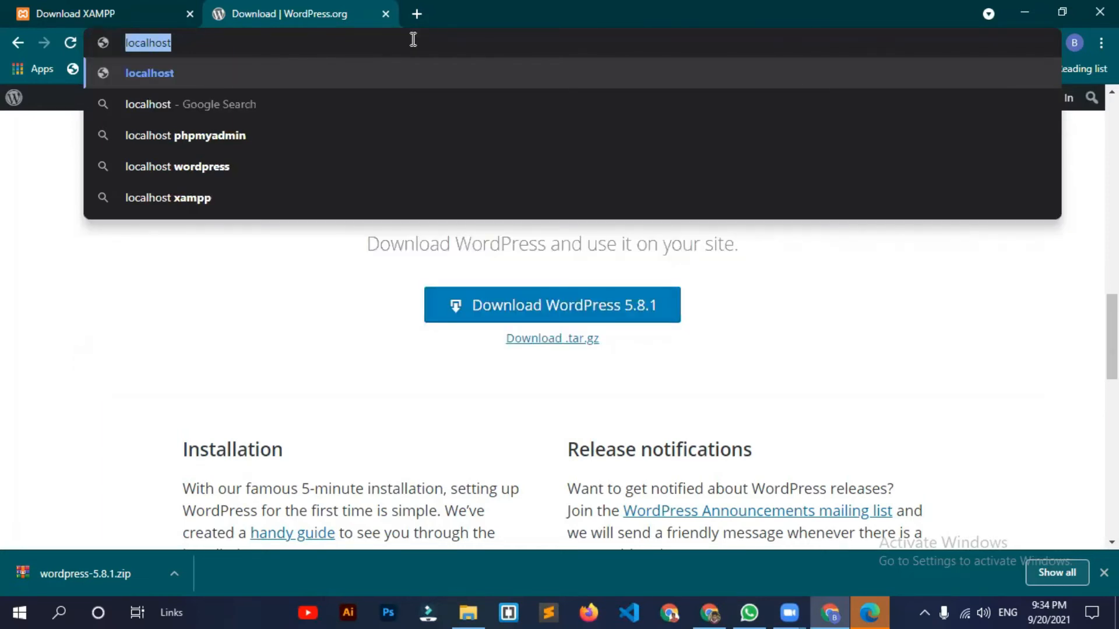
{"action": "left_click", "coordinate": [413, 39]}
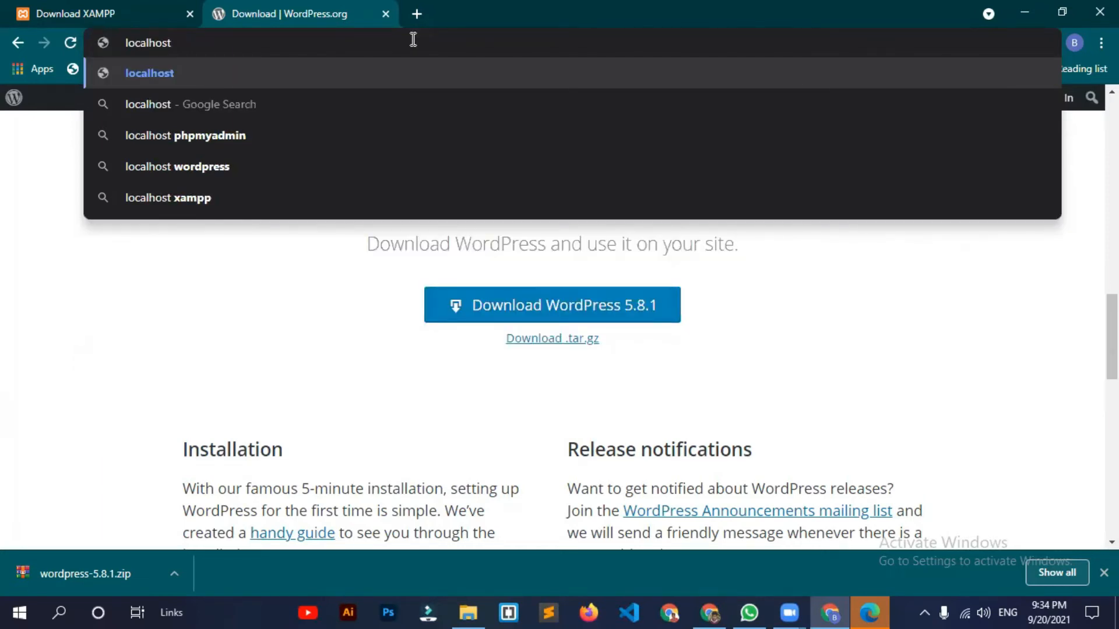
{"action": "type", "text": "/"}
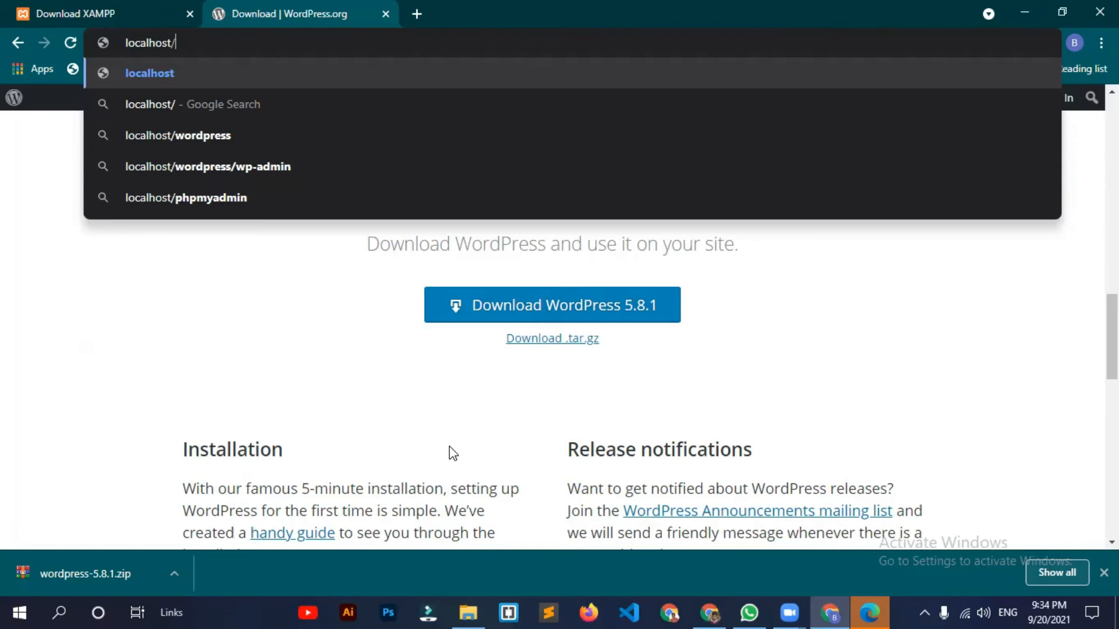
Step: Confirm the htdocs folder is named wordpress, then load localhost/wordpress
{"action": "left_click", "coordinate": [466, 607]}
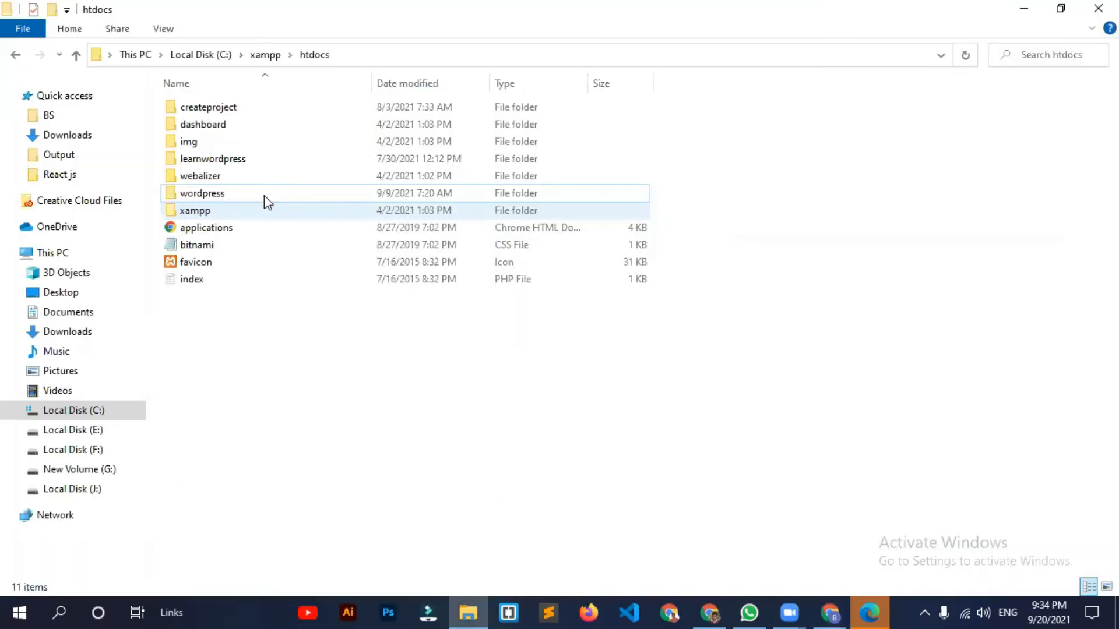
{"action": "left_click", "coordinate": [264, 194]}
{"action": "key", "text": "F2"}
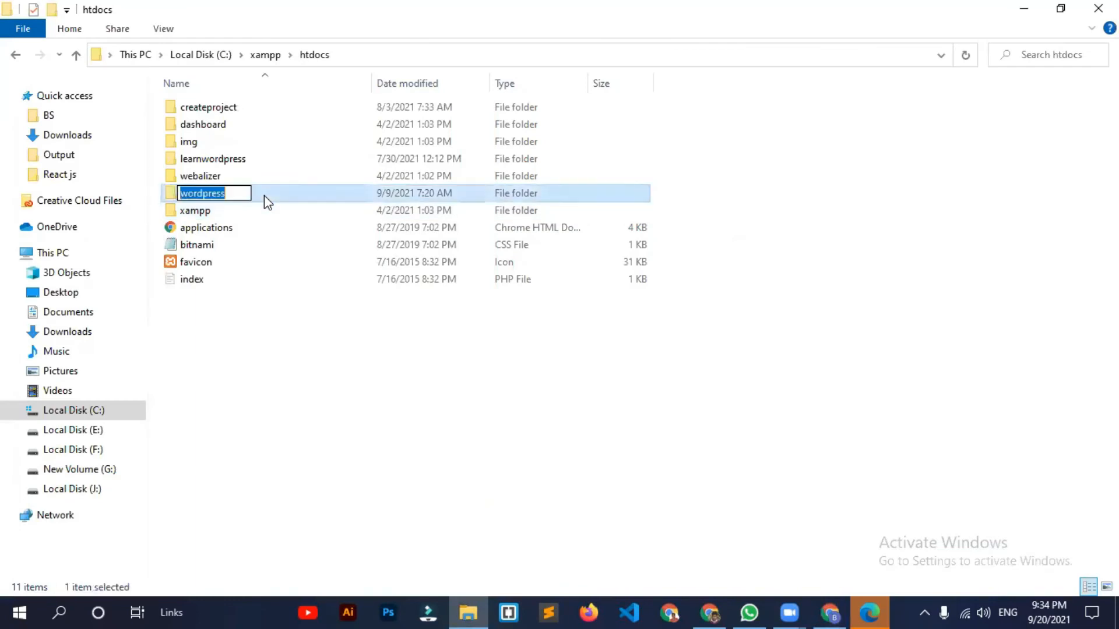
{"action": "left_click", "coordinate": [688, 554]}
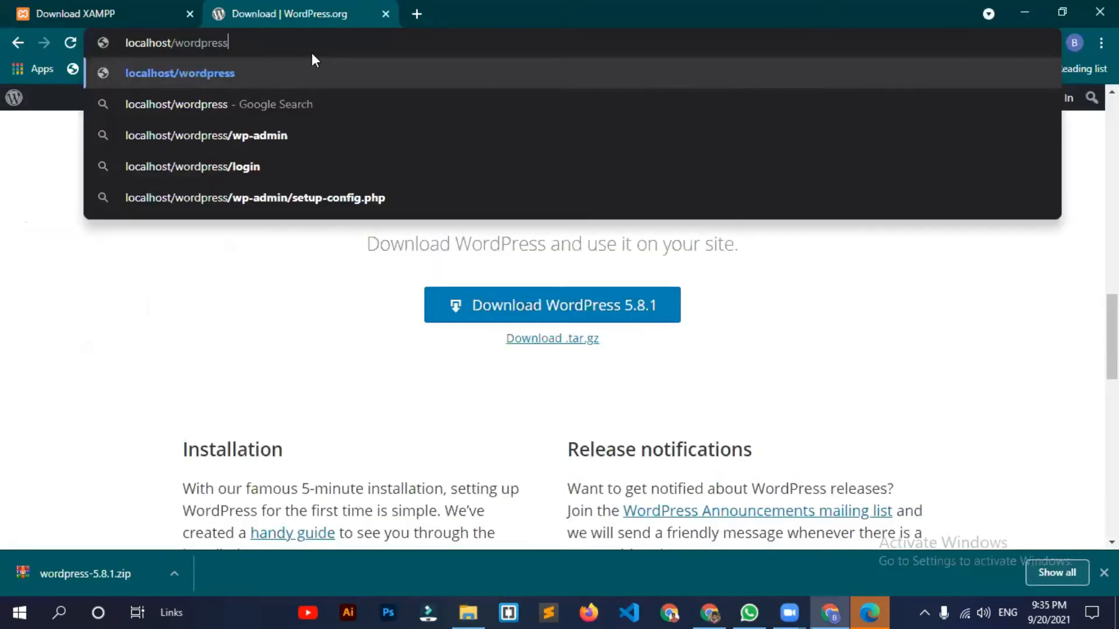
{"action": "key", "text": "Return"}
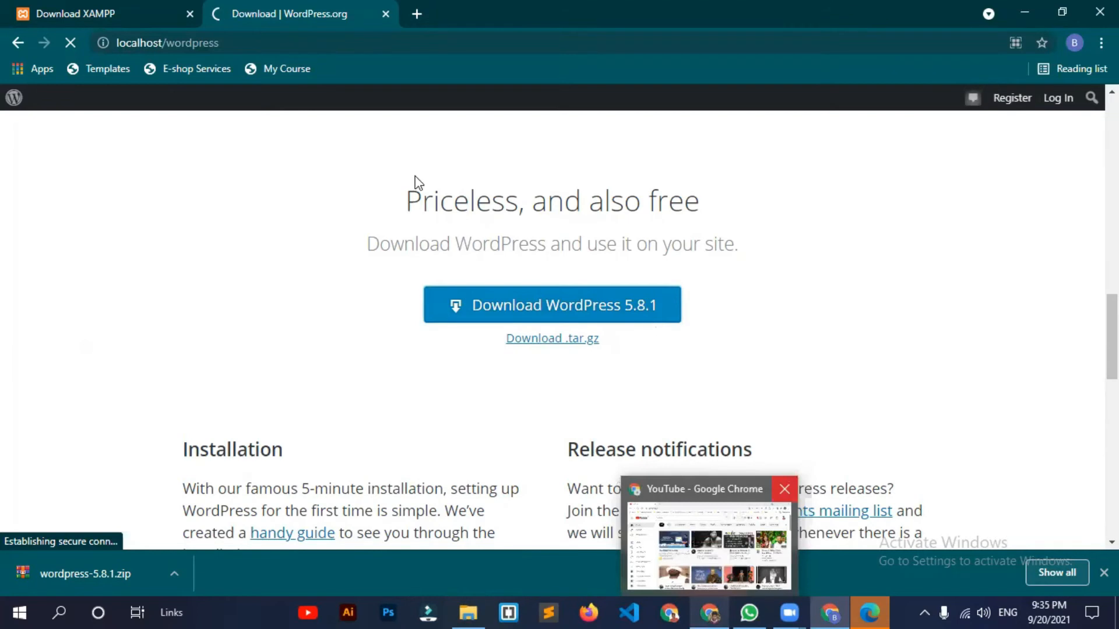
Step: Confirm in the XAMPP tray menu that Apache and MySQL are running
{"action": "left_click", "coordinate": [515, 44]}
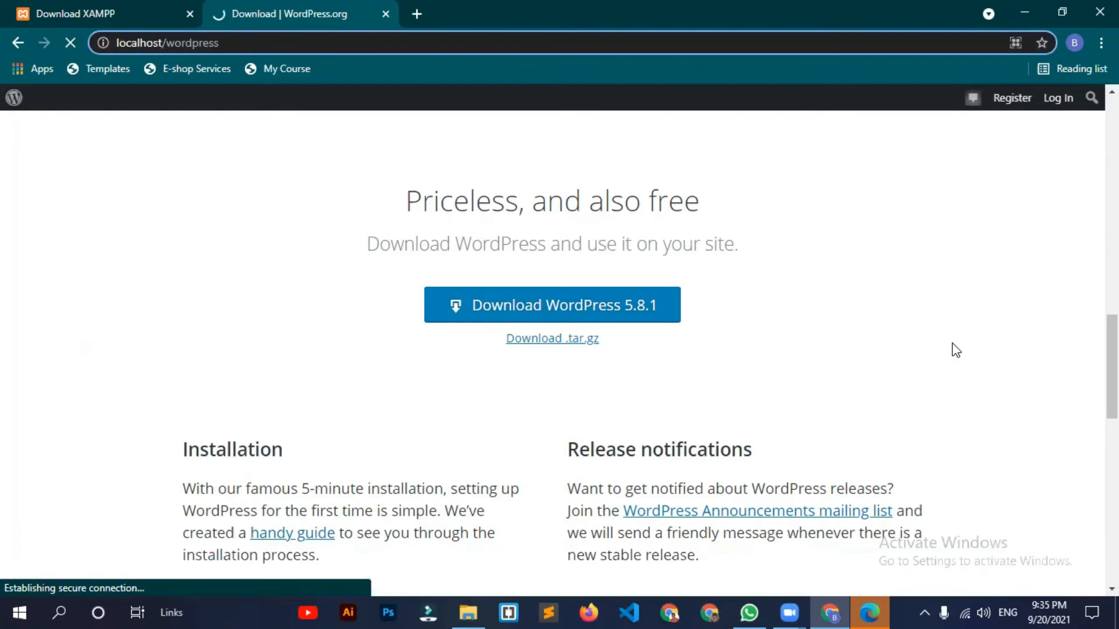
{"action": "left_click", "coordinate": [920, 609]}
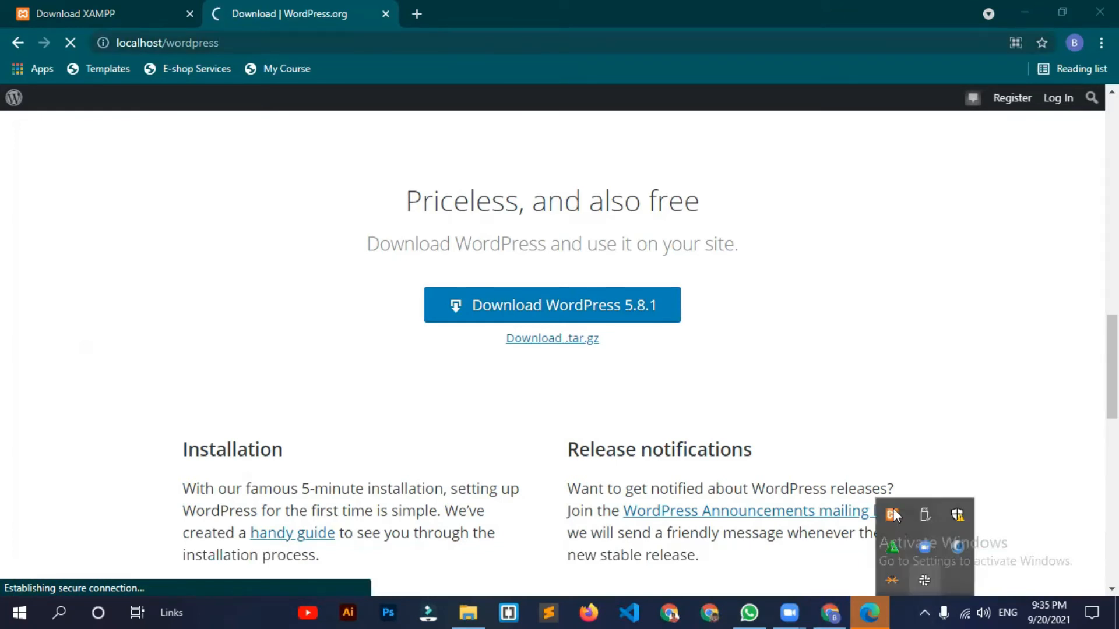
{"action": "right_click", "coordinate": [893, 508]}
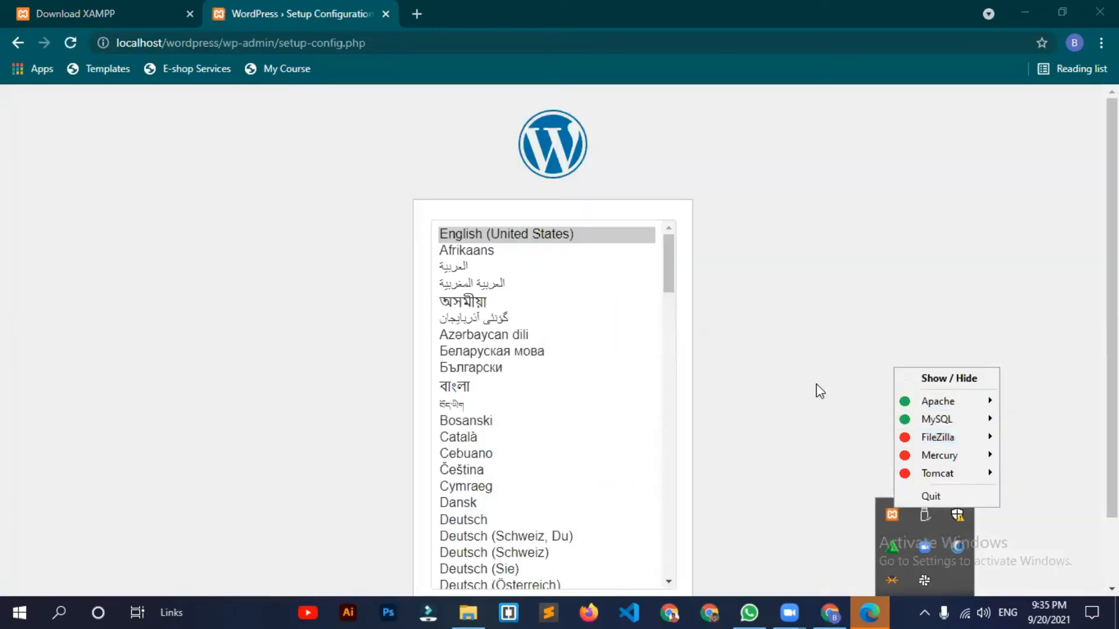
{"action": "left_click", "coordinate": [816, 385]}
Step: Keep English (United States) and continue to the database connection form
{"action": "scroll", "coordinate": [817, 385], "scroll_direction": "down", "scroll_amount": 1}
{"action": "scroll", "coordinate": [537, 232], "scroll_direction": "up", "scroll_amount": 1}
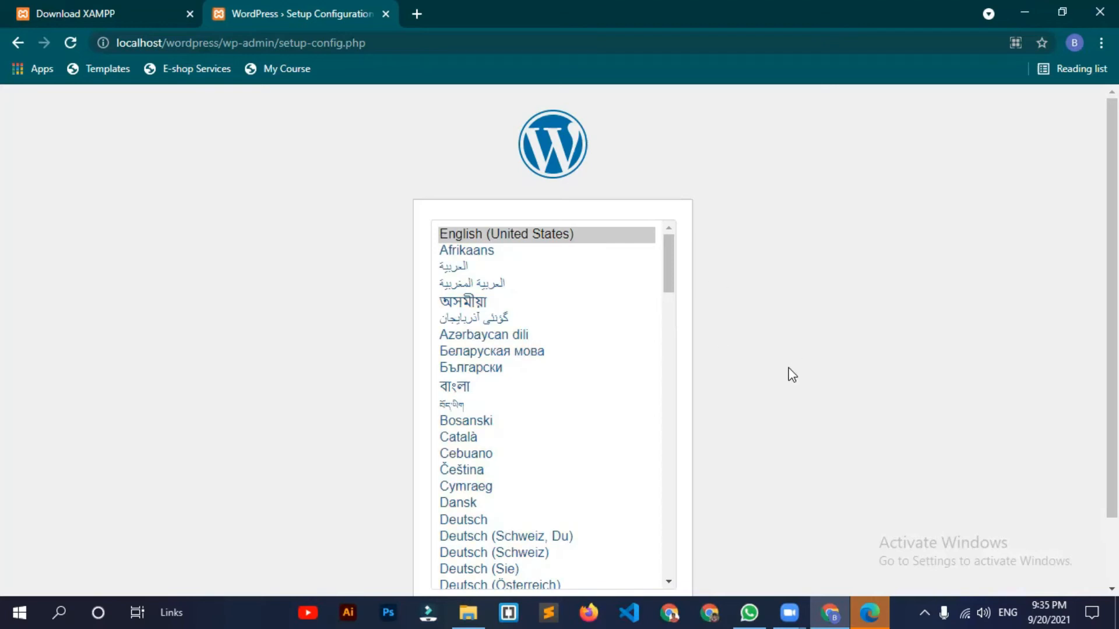
{"action": "scroll", "coordinate": [792, 374], "scroll_direction": "down", "scroll_amount": 1}
{"action": "left_click", "coordinate": [655, 554]}
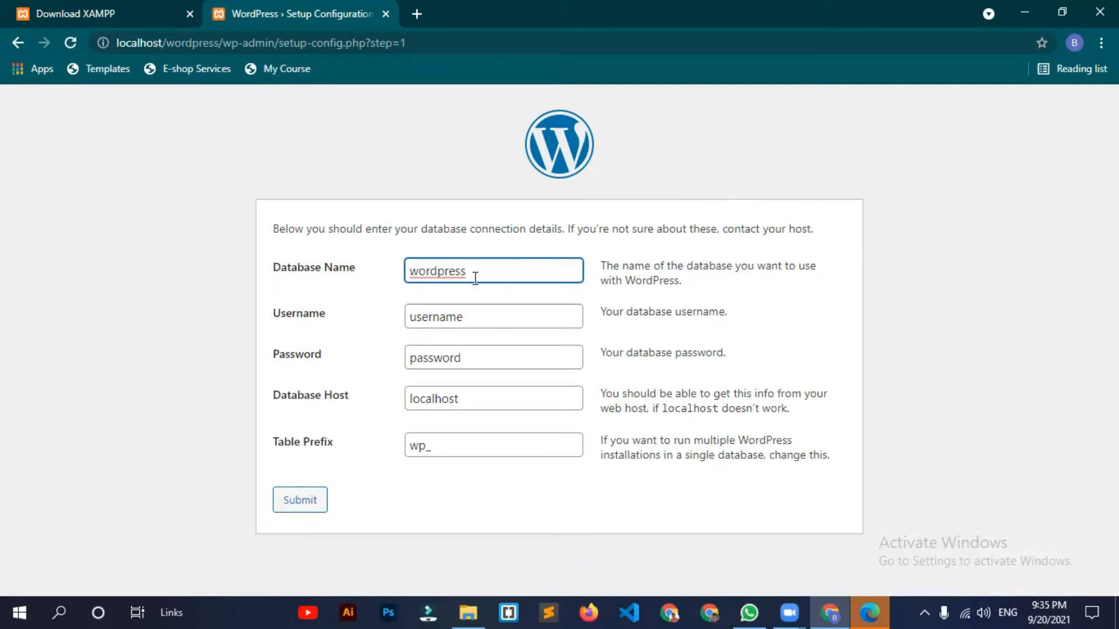
Step: Switch to the Download XAMPP tab and begin typing localhost in its address bar
{"action": "left_click", "coordinate": [118, 12]}
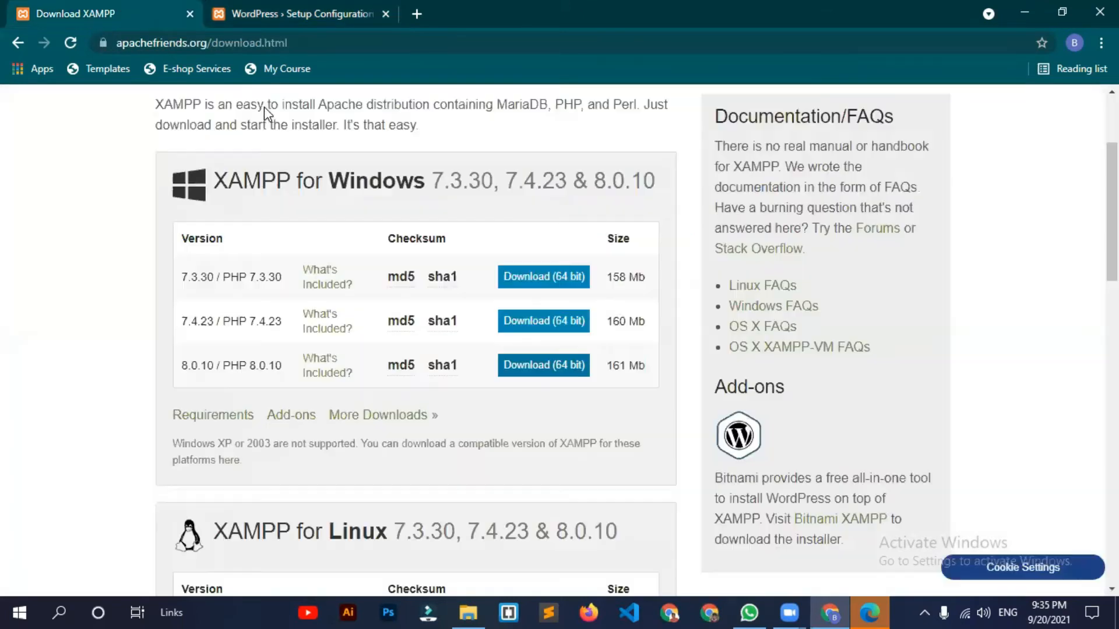
{"action": "left_click", "coordinate": [183, 42]}
{"action": "type", "text": "lo"}
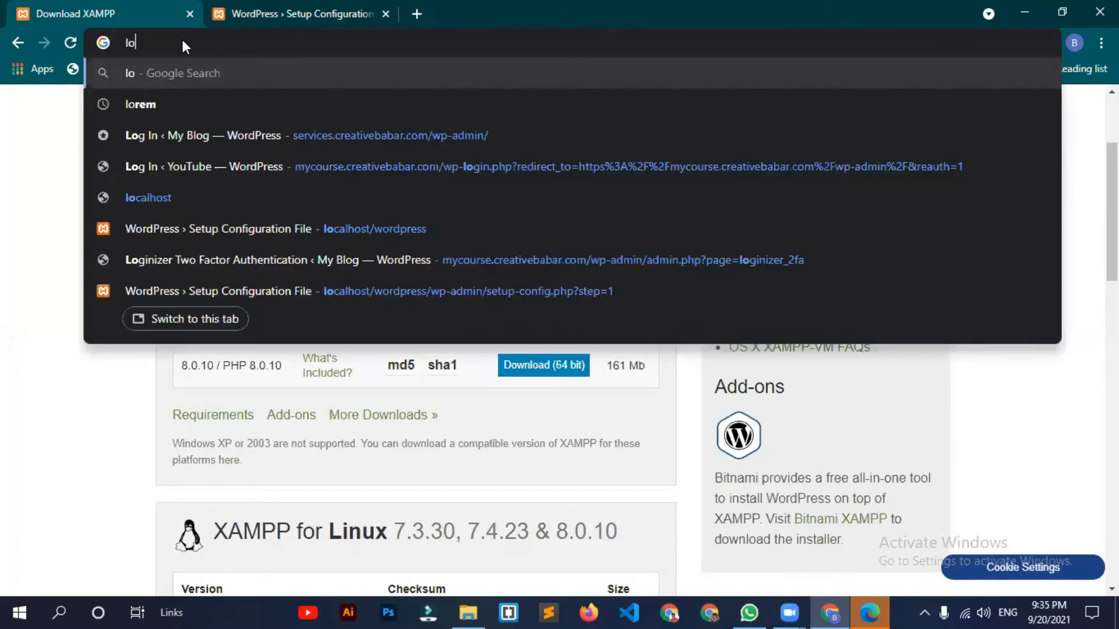
{"action": "type", "text": "calo"}
{"action": "key", "text": "BackSpace"}
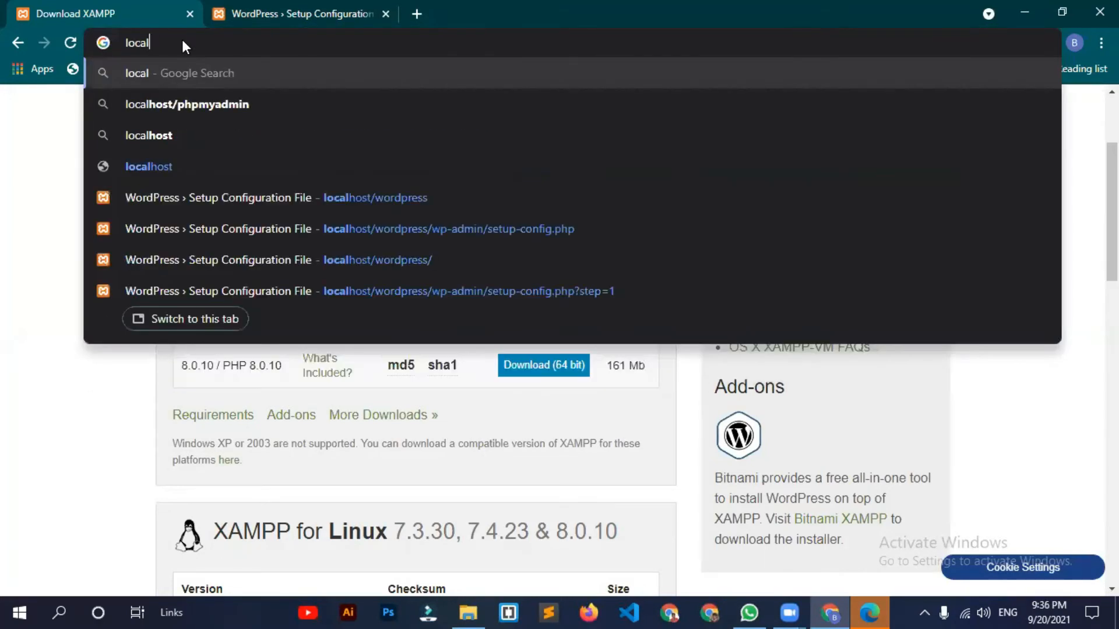
Step: Load localhost to reach the XAMPP dashboard and open phpMyAdmin from its navigation
{"action": "type", "text": "hos"}
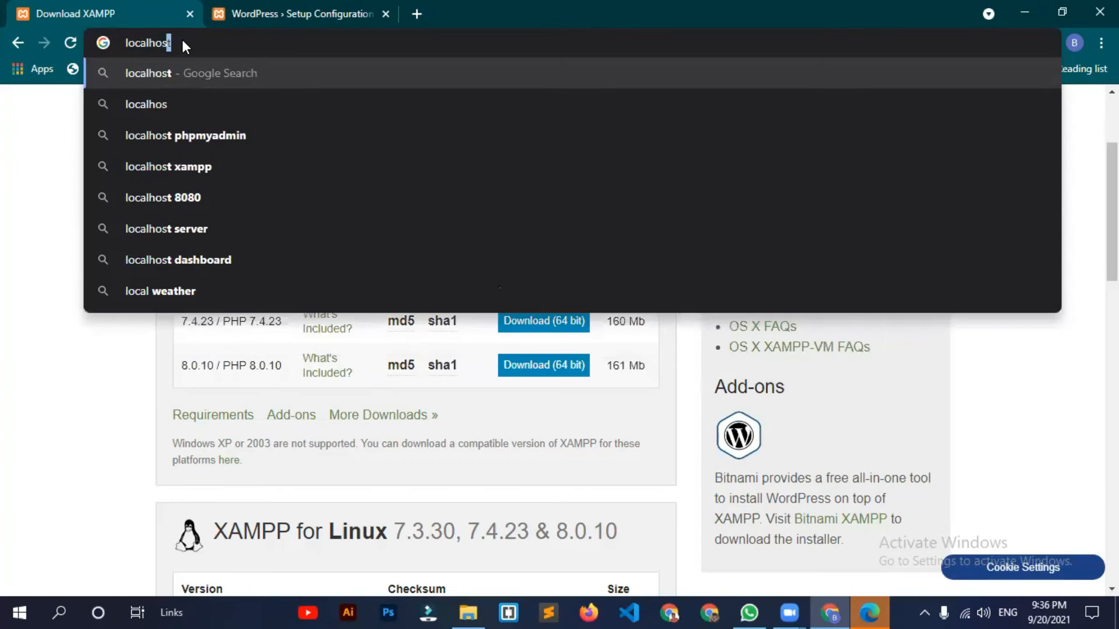
{"action": "key", "text": "Return"}
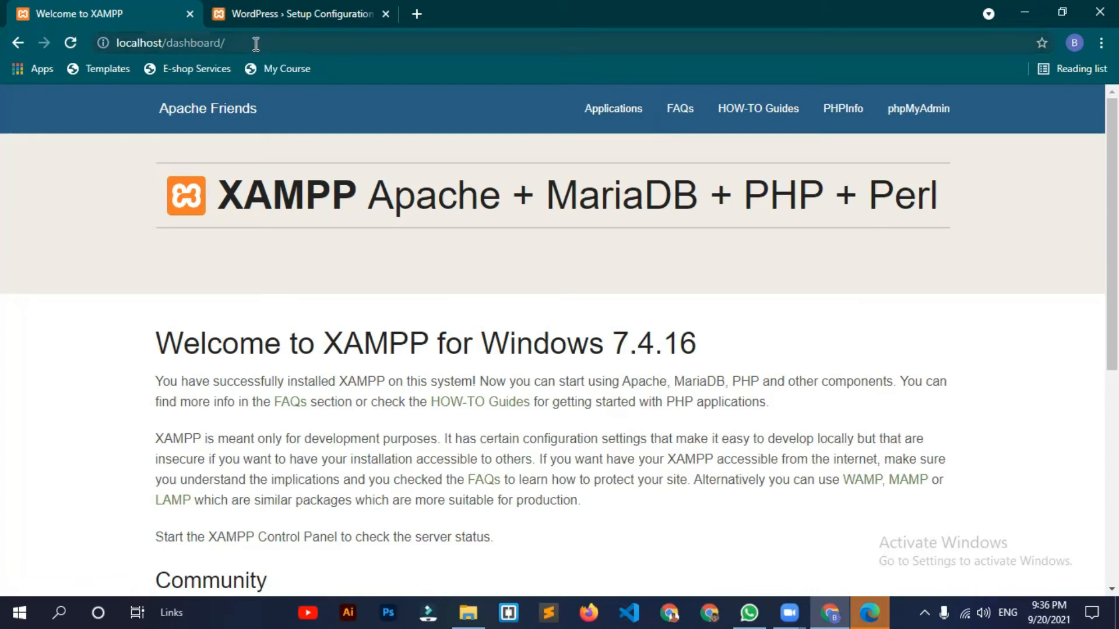
{"action": "left_click", "coordinate": [341, 49]}
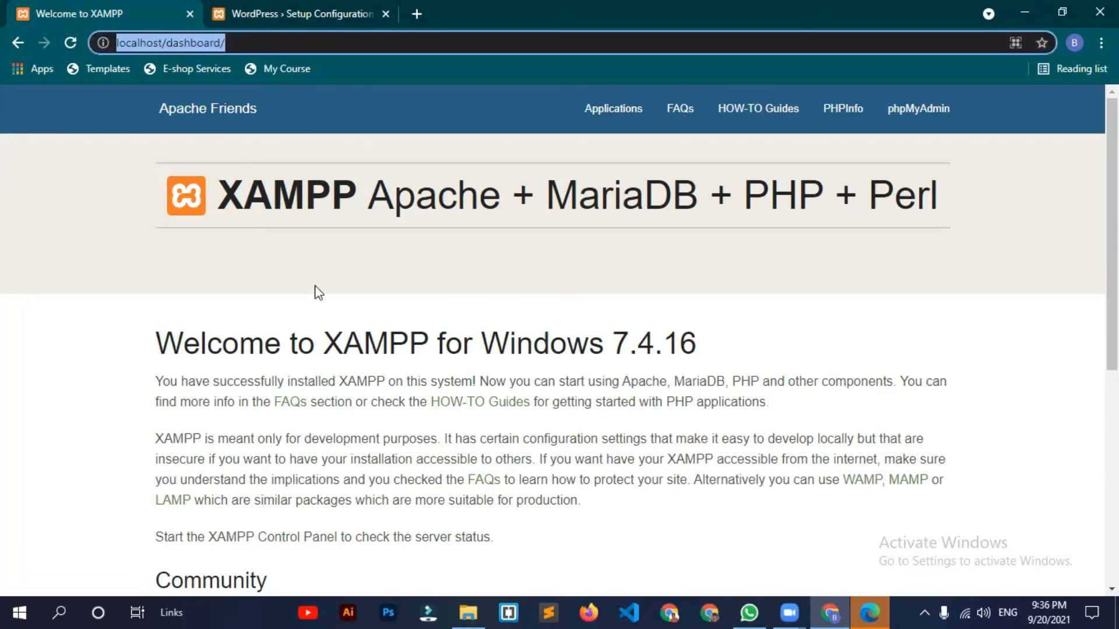
{"action": "left_click", "coordinate": [259, 304]}
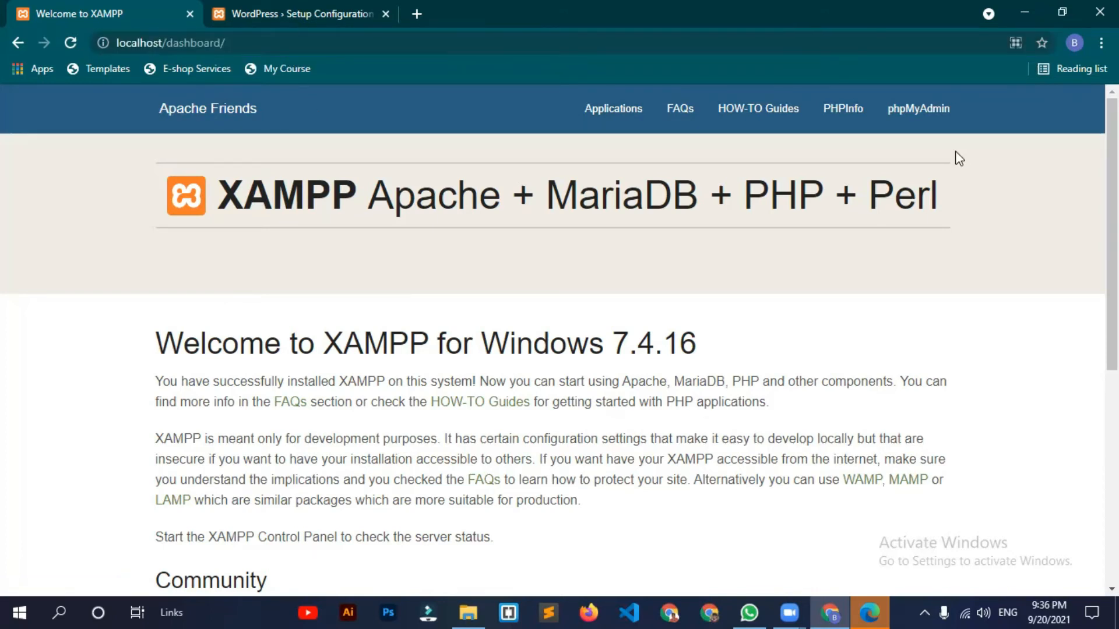
{"action": "left_click", "coordinate": [929, 128]}
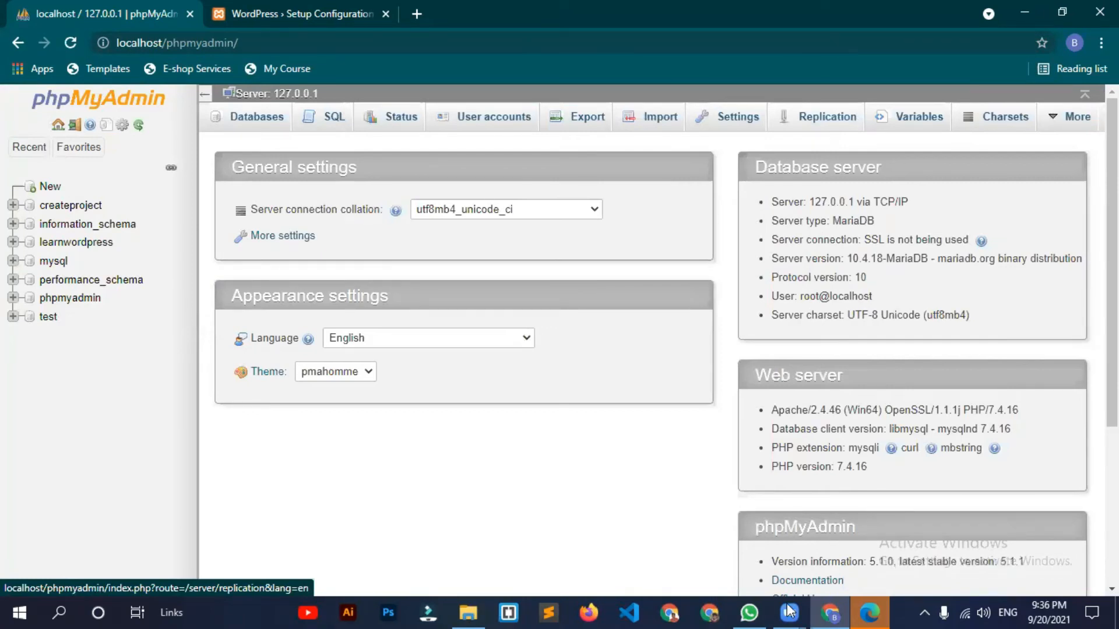
Step: Create the database ceativebabar from the Databases page, copying its name, and return to WordPress setup
{"action": "mouse_move", "coordinate": [788, 610]}
{"action": "left_click", "coordinate": [795, 571]}
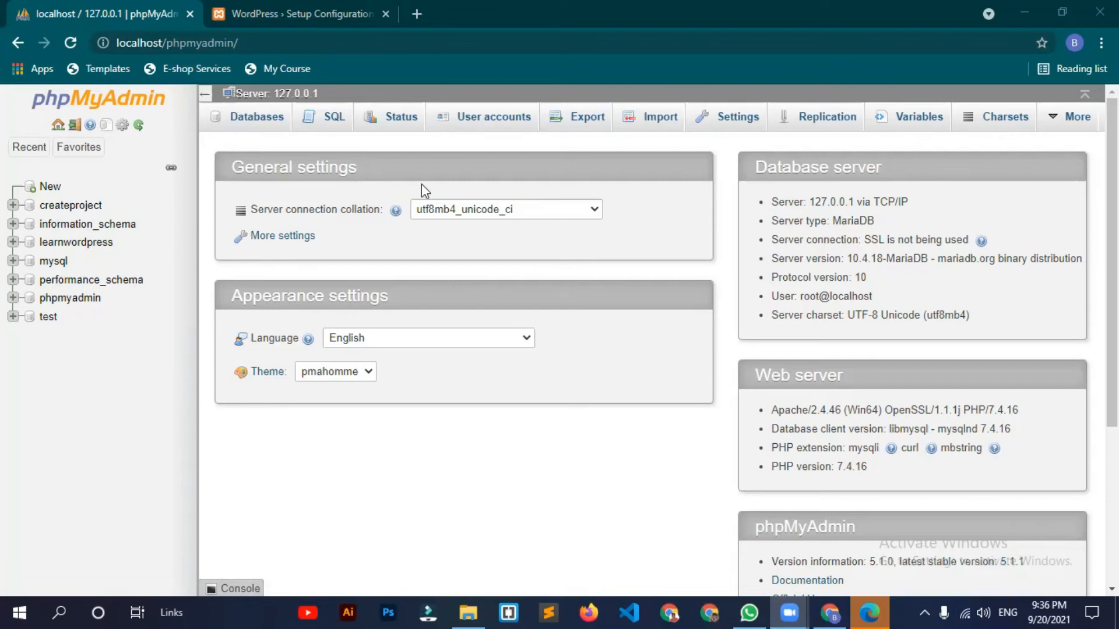
{"action": "left_click", "coordinate": [253, 124]}
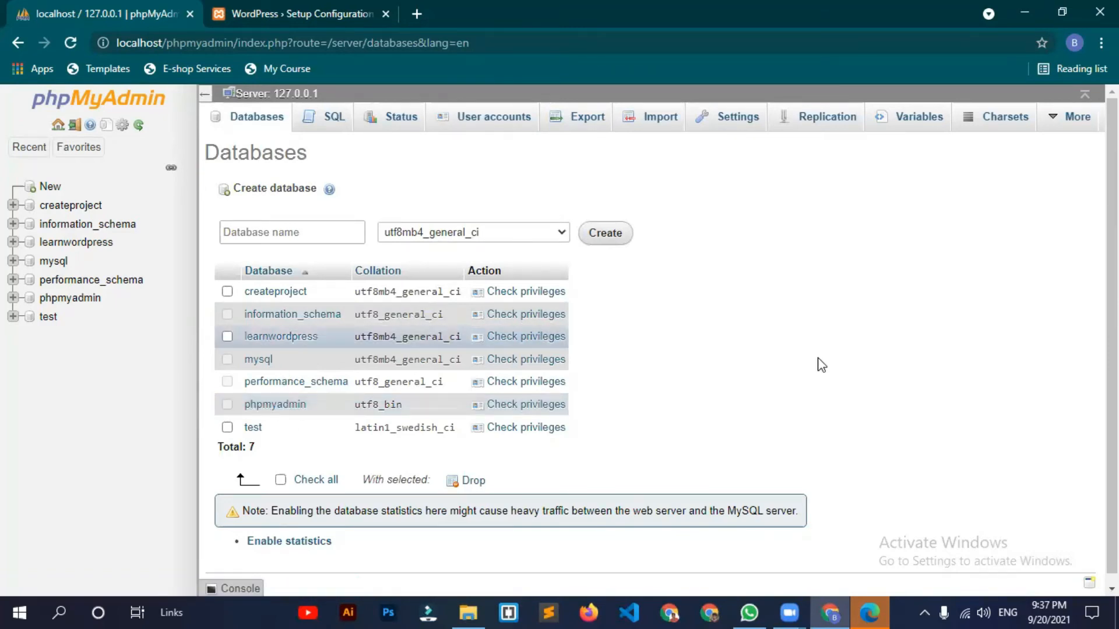
{"action": "left_click", "coordinate": [292, 233]}
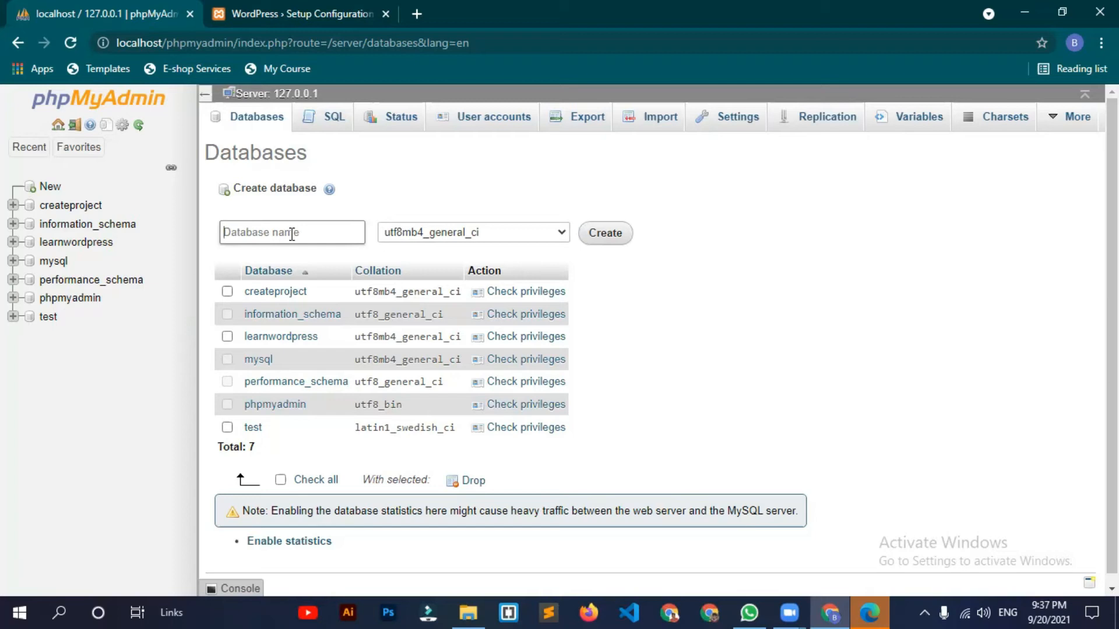
{"action": "type", "text": "ceativebabar"}
{"action": "key", "text": "ctrl+a"}
{"action": "key", "text": "ctrl+c"}
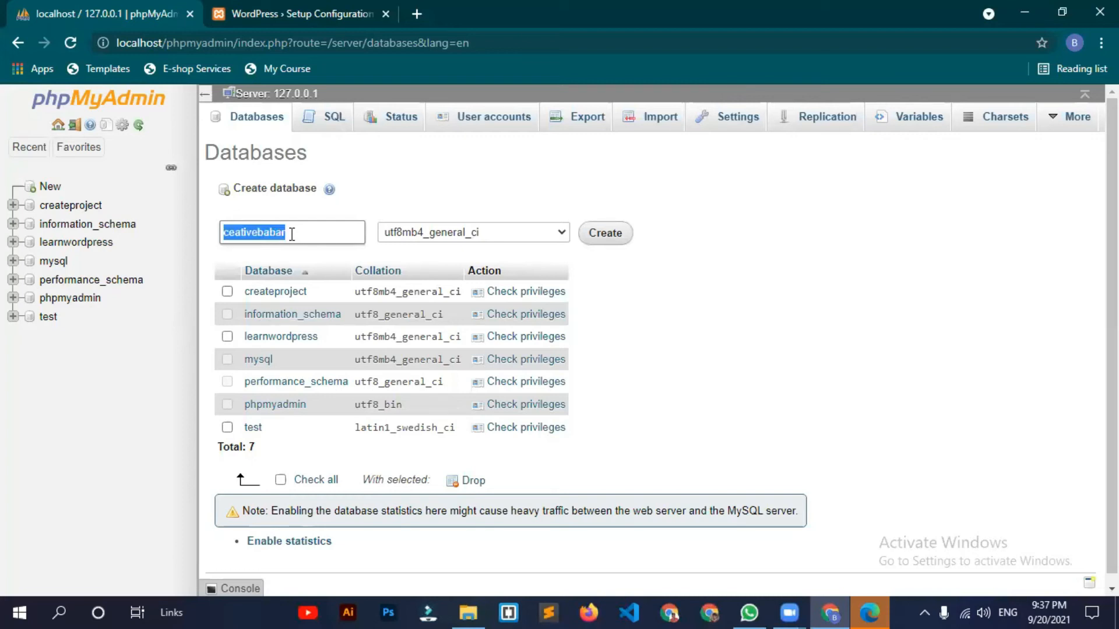
{"action": "left_click", "coordinate": [605, 232]}
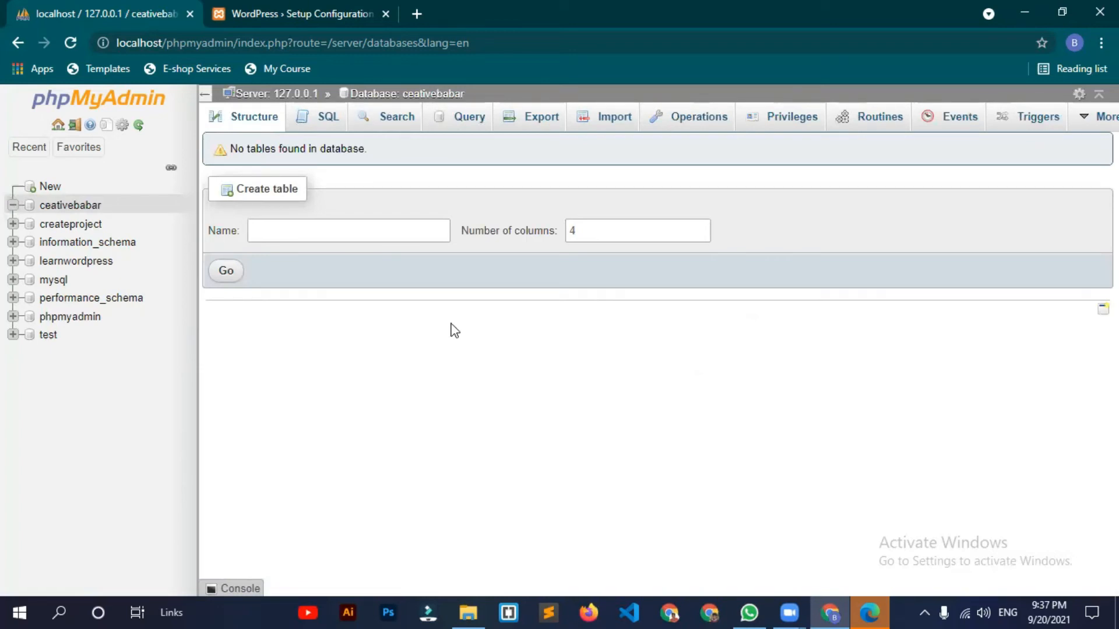
{"action": "key", "text": "ctrl+Tab"}
Step: Enter database name ceativebabar, username root and a blank password, then submit
{"action": "double_click", "coordinate": [408, 275]}
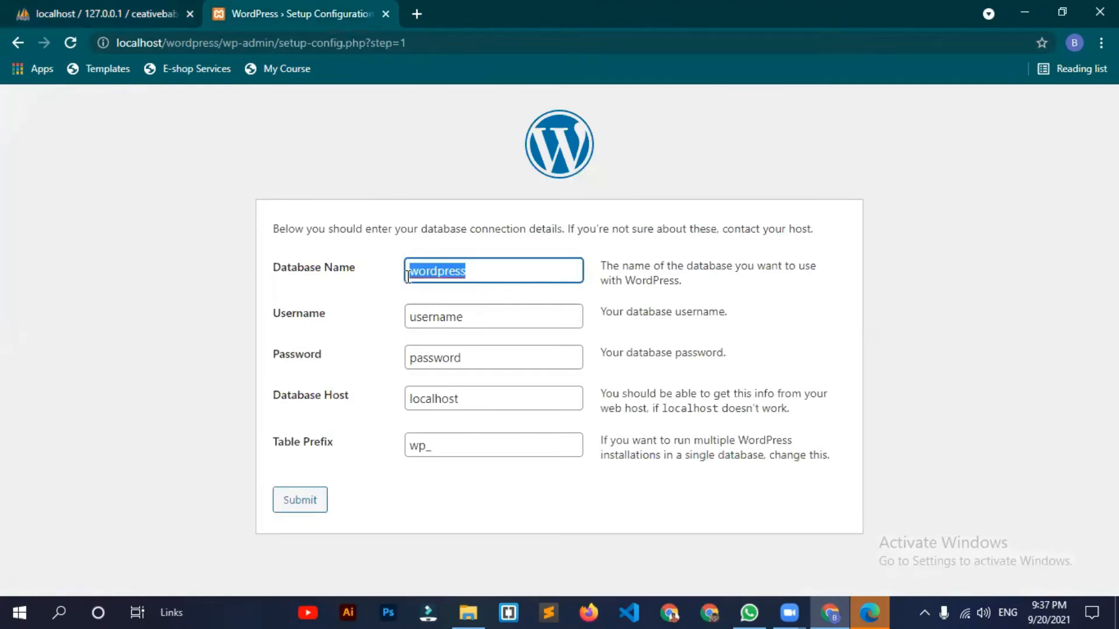
{"action": "key", "text": "ctrl+v"}
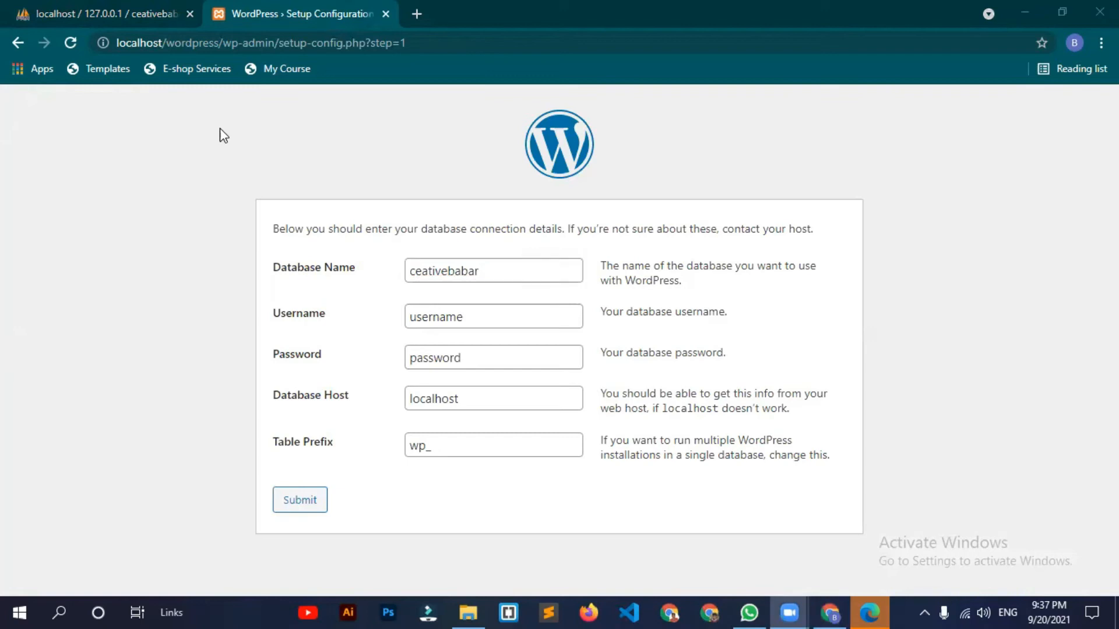
{"action": "left_click", "coordinate": [495, 319]}
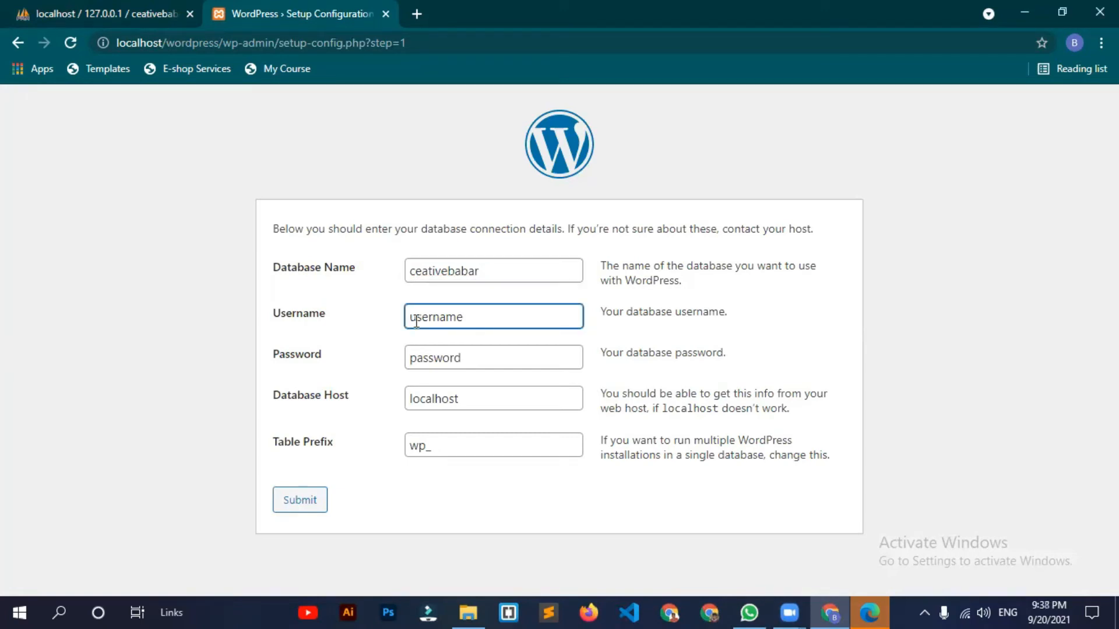
{"action": "double_click", "coordinate": [407, 323]}
{"action": "type", "text": "root"}
{"action": "left_click", "coordinate": [415, 364]}
{"action": "double_click", "coordinate": [417, 367]}
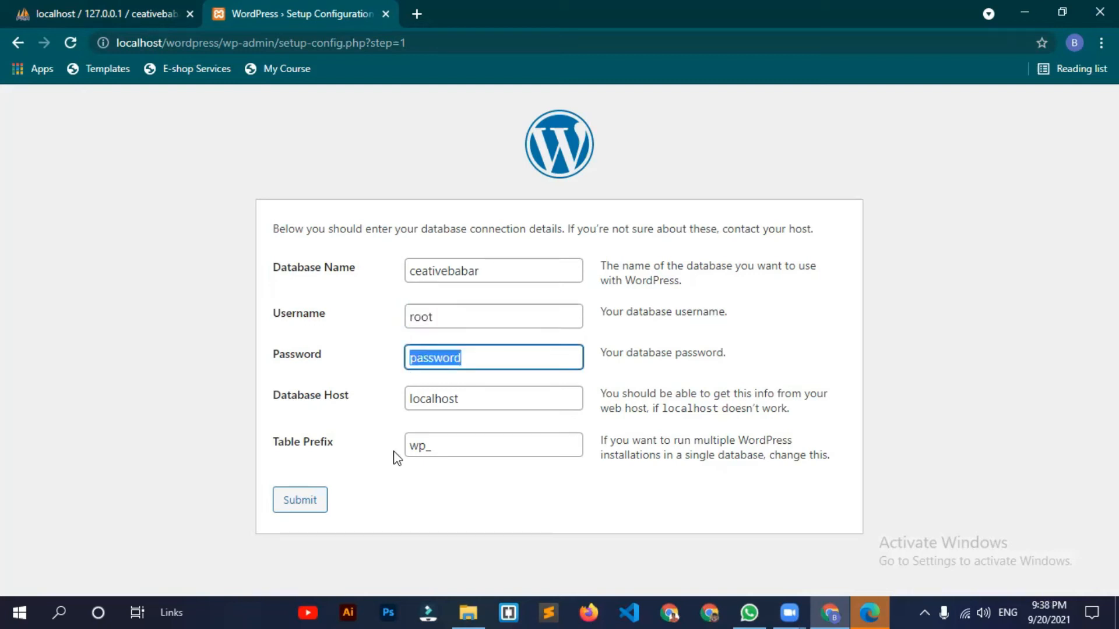
{"action": "key", "text": "BackSpace"}
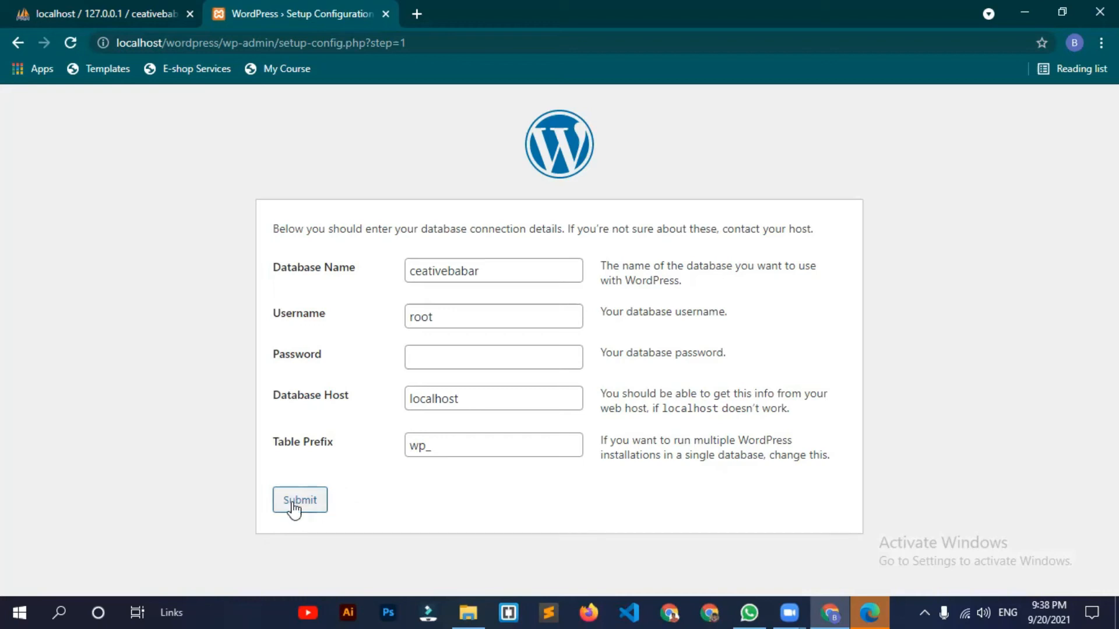
{"action": "left_click", "coordinate": [315, 499]}
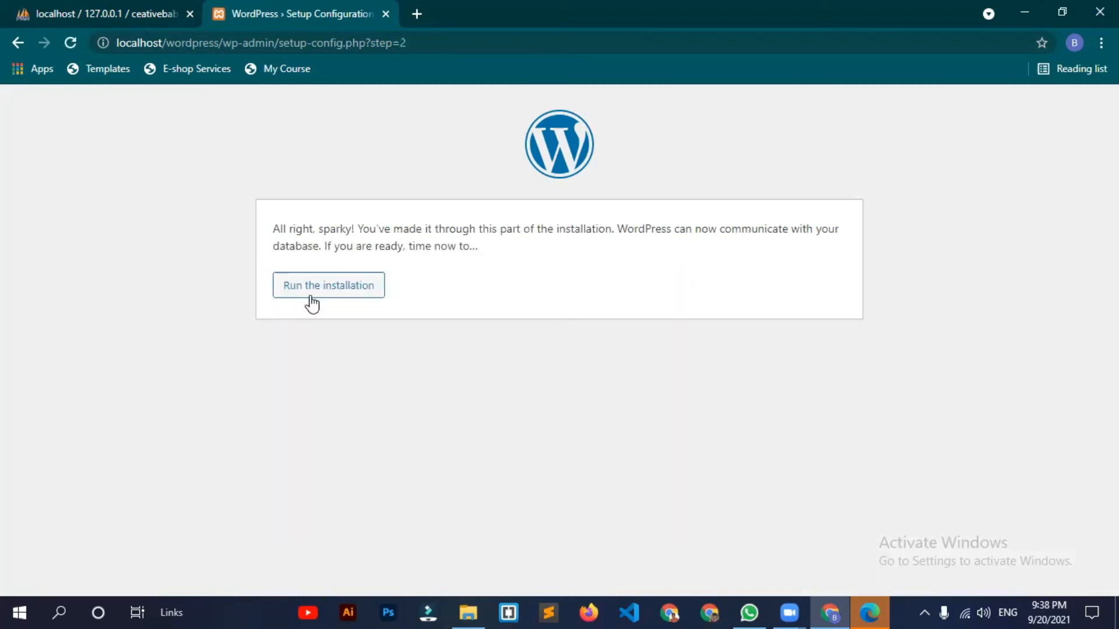
Step: Run the installation and enter site title CreativeBABAR, username admin and a confirmed weak password
{"action": "left_click", "coordinate": [353, 296]}
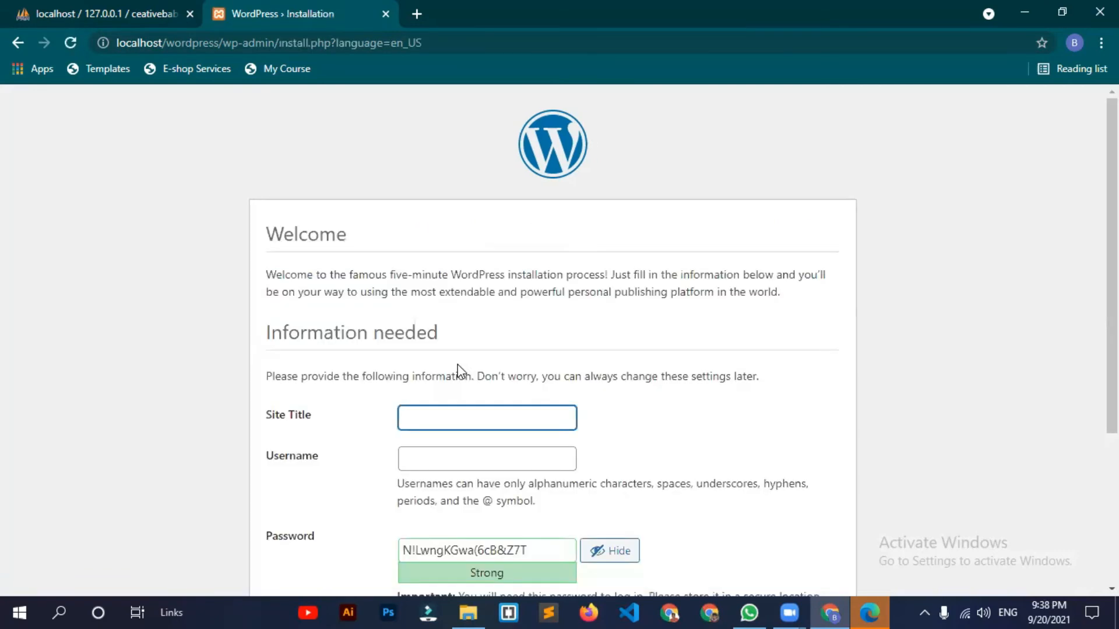
{"action": "scroll", "coordinate": [452, 204], "scroll_direction": "down", "scroll_amount": 3}
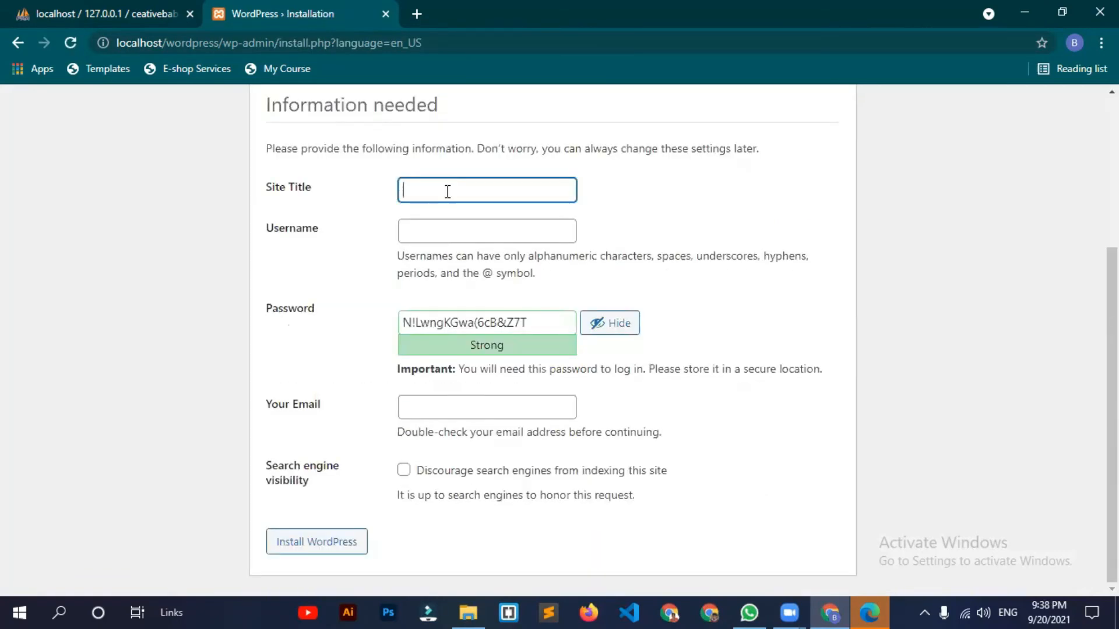
{"action": "type", "text": "CreativeBABAR"}
{"action": "left_click", "coordinate": [456, 231]}
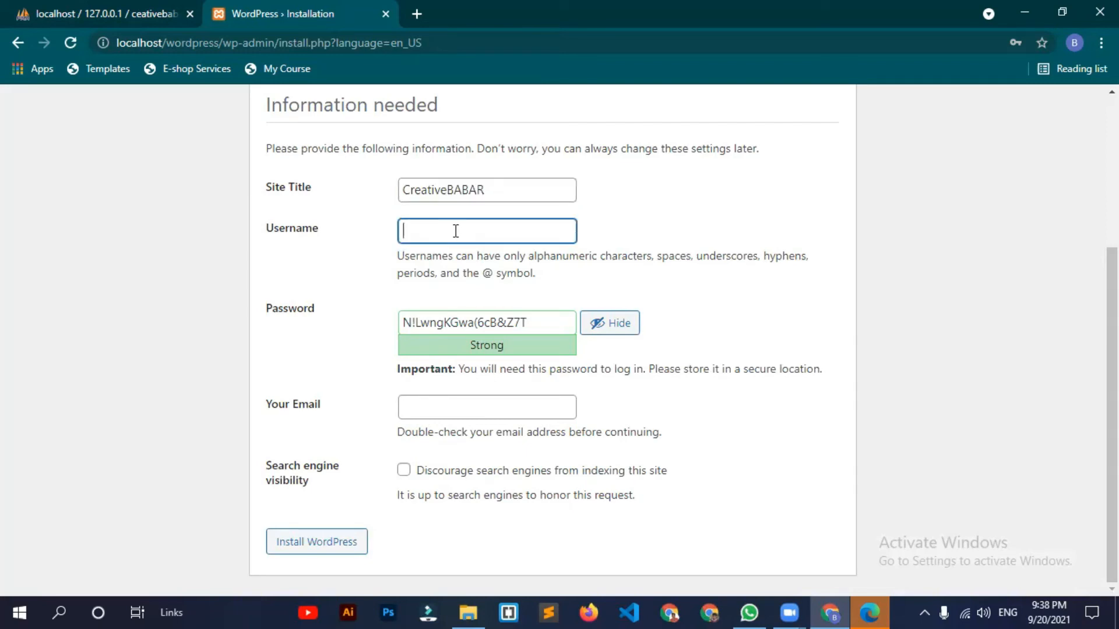
{"action": "type", "text": "admin"}
{"action": "key", "text": "Tab"}
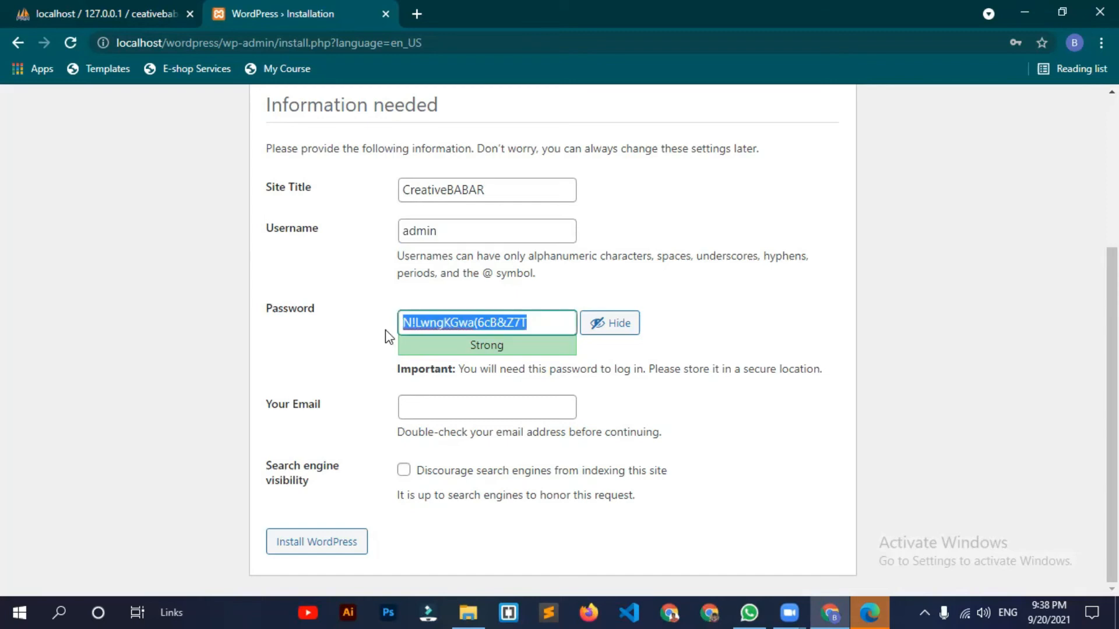
{"action": "type", "text": "admin"}
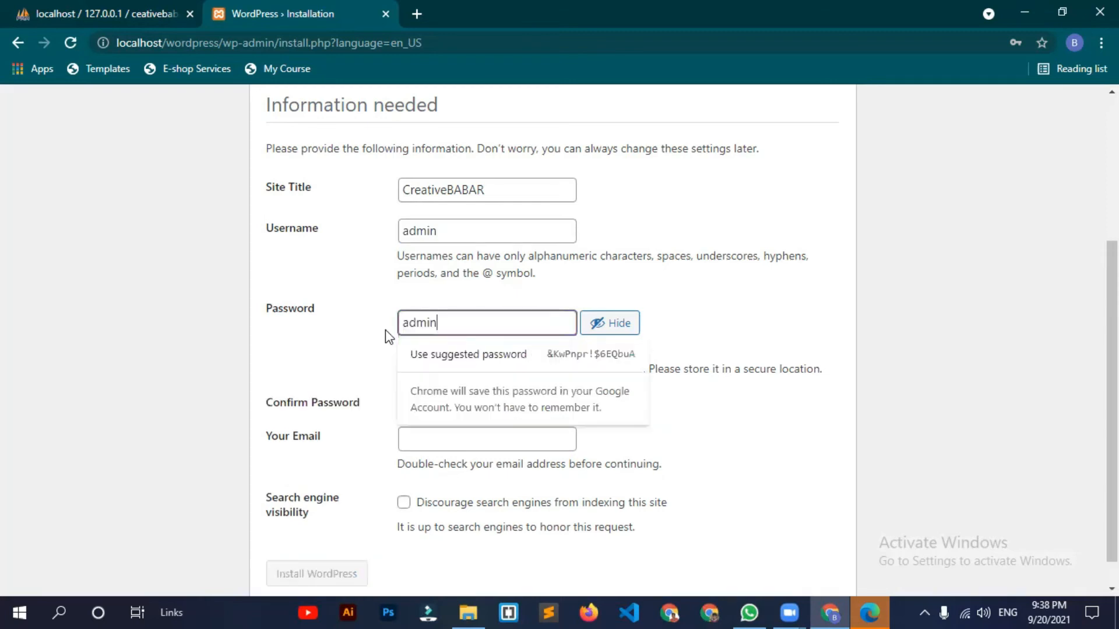
{"action": "left_click", "coordinate": [725, 321]}
{"action": "scroll", "coordinate": [402, 371], "scroll_direction": "down", "scroll_amount": 1}
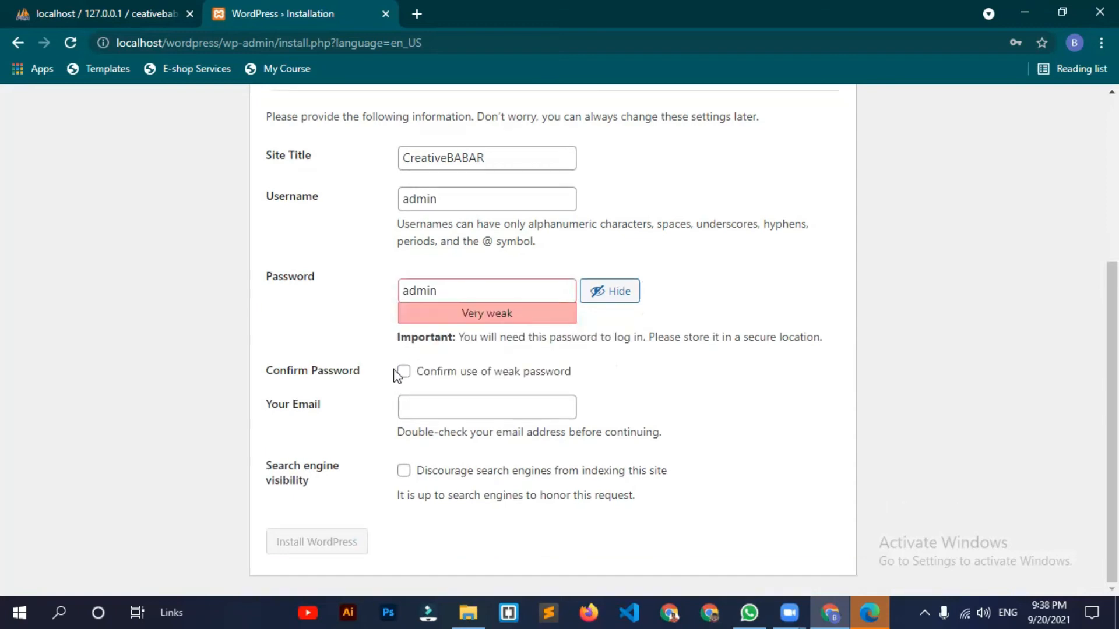
{"action": "left_click", "coordinate": [401, 373]}
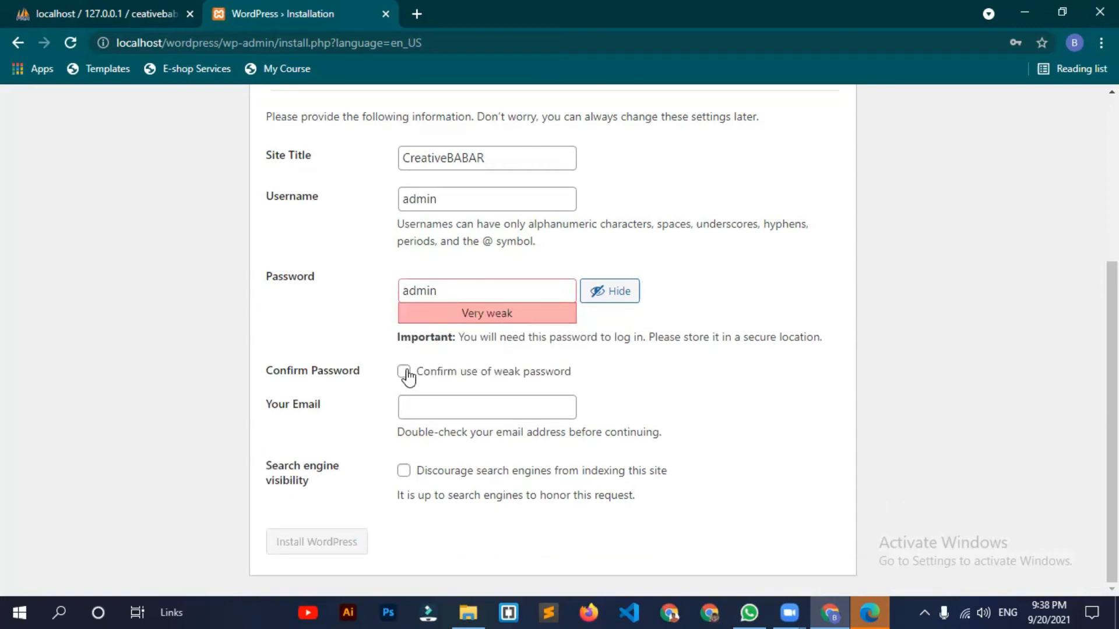
{"action": "left_click", "coordinate": [475, 290]}
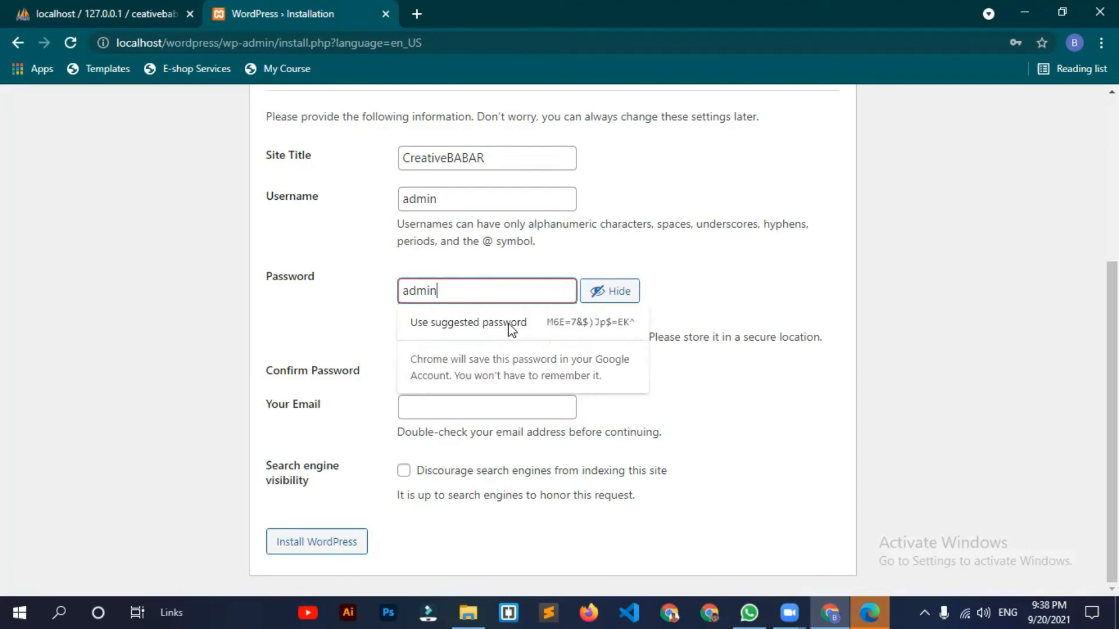
{"action": "left_click", "coordinate": [381, 281]}
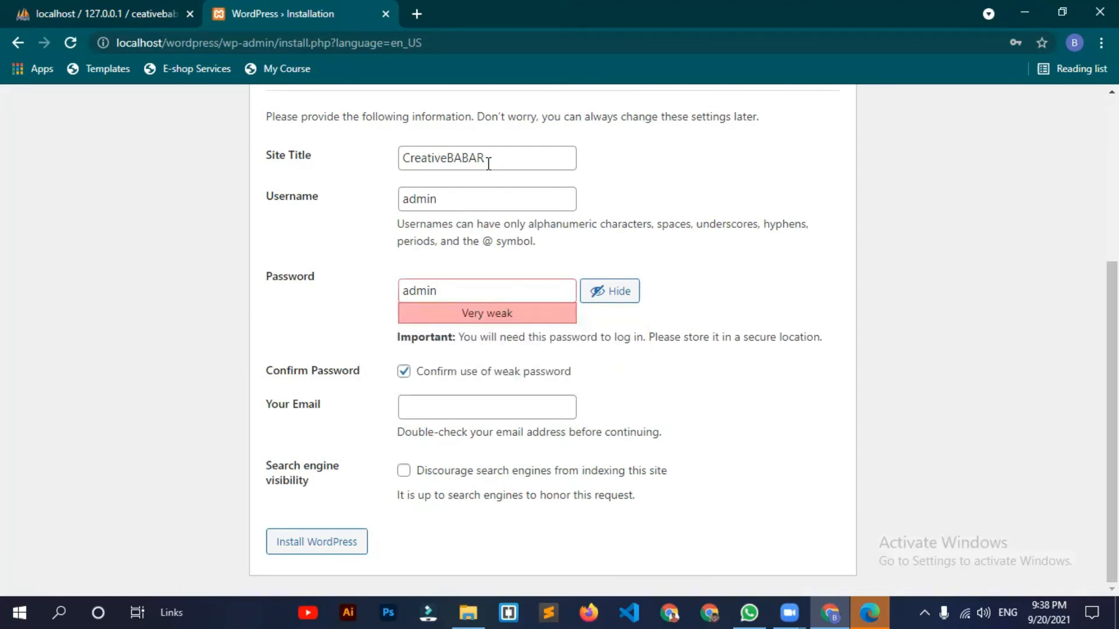
Step: Fill in the admin e-mail address and submit Install WordPress
{"action": "left_click", "coordinate": [457, 405]}
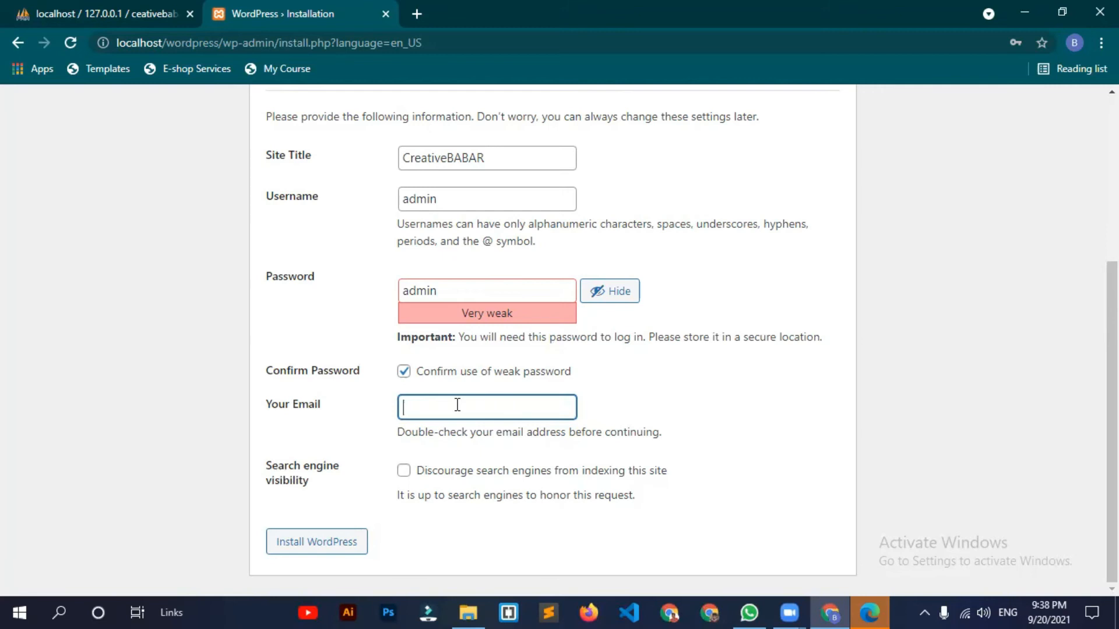
{"action": "type", "text": "v"}
{"action": "key", "text": "BackSpace"}
{"action": "type", "text": "x"}
{"action": "key", "text": "BackSpace"}
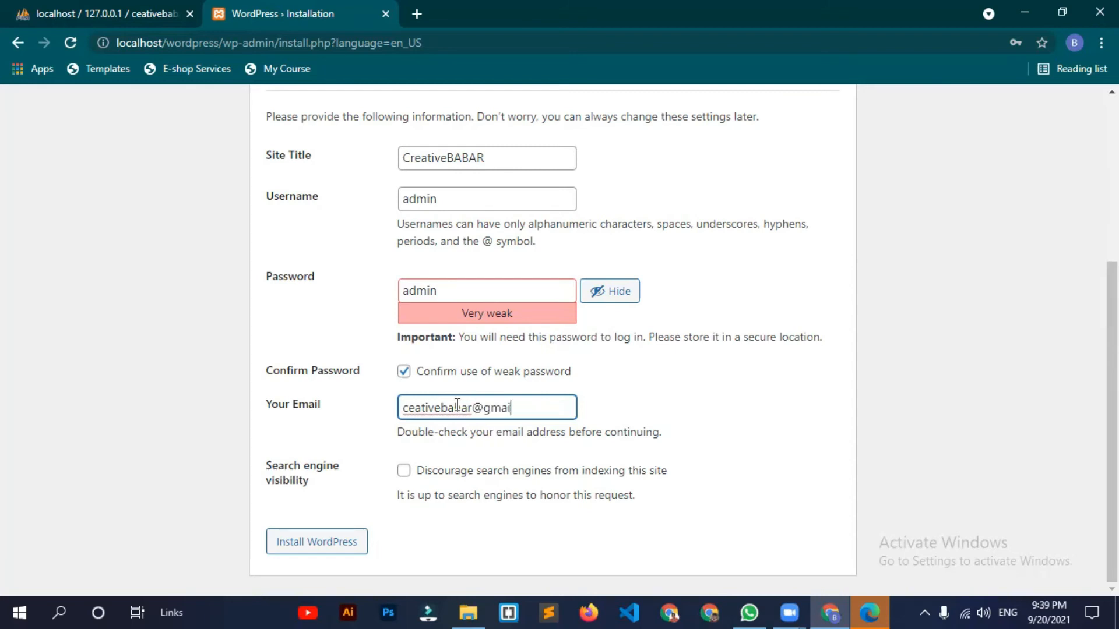
{"action": "left_click", "coordinate": [313, 546]}
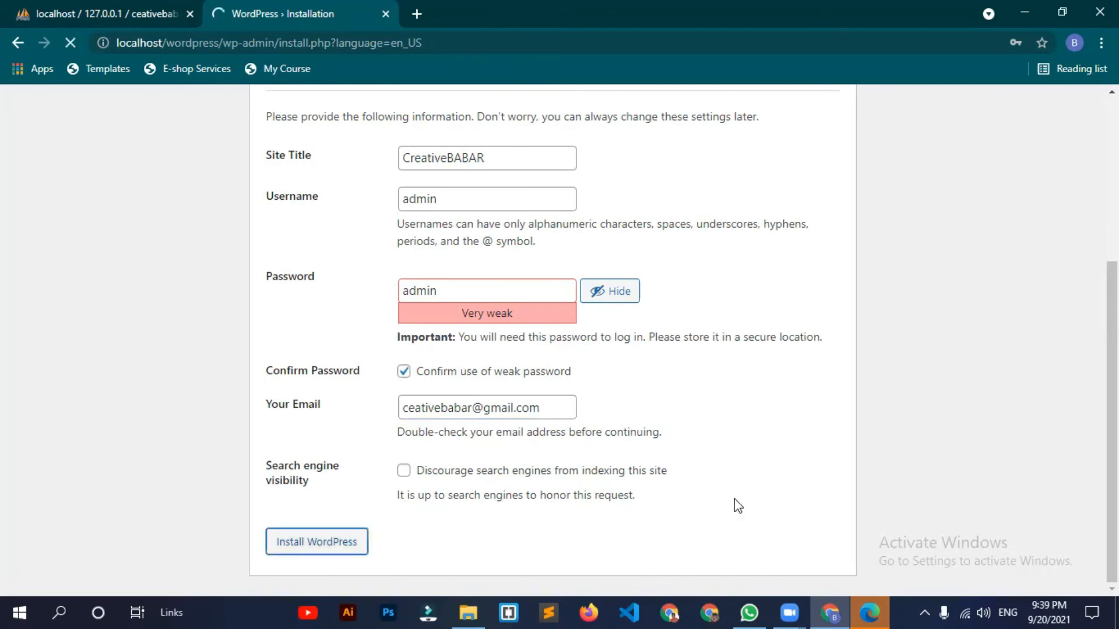
Step: Return to Chrome once installation finishes and dismiss the Change your password warning
{"action": "left_click", "coordinate": [783, 611]}
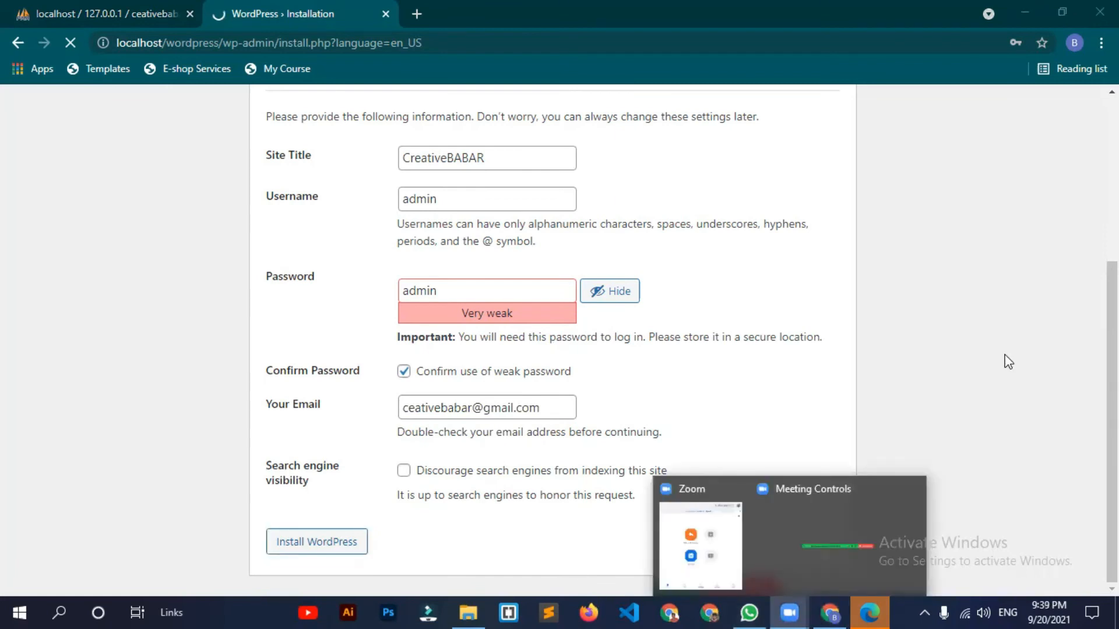
{"action": "left_click", "coordinate": [628, 524]}
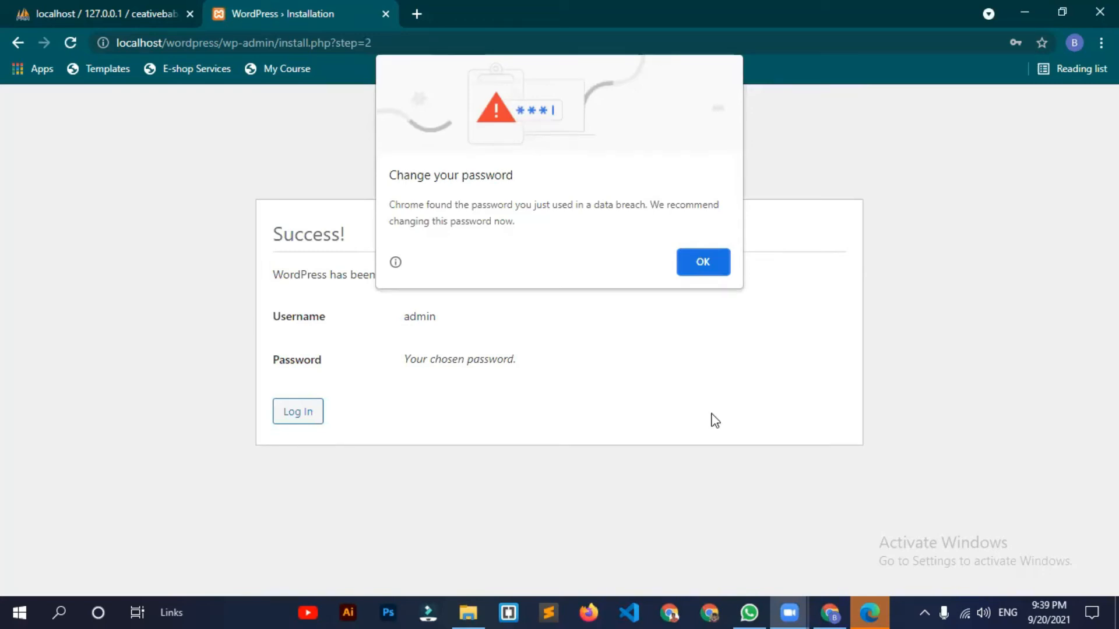
{"action": "key", "text": "Return"}
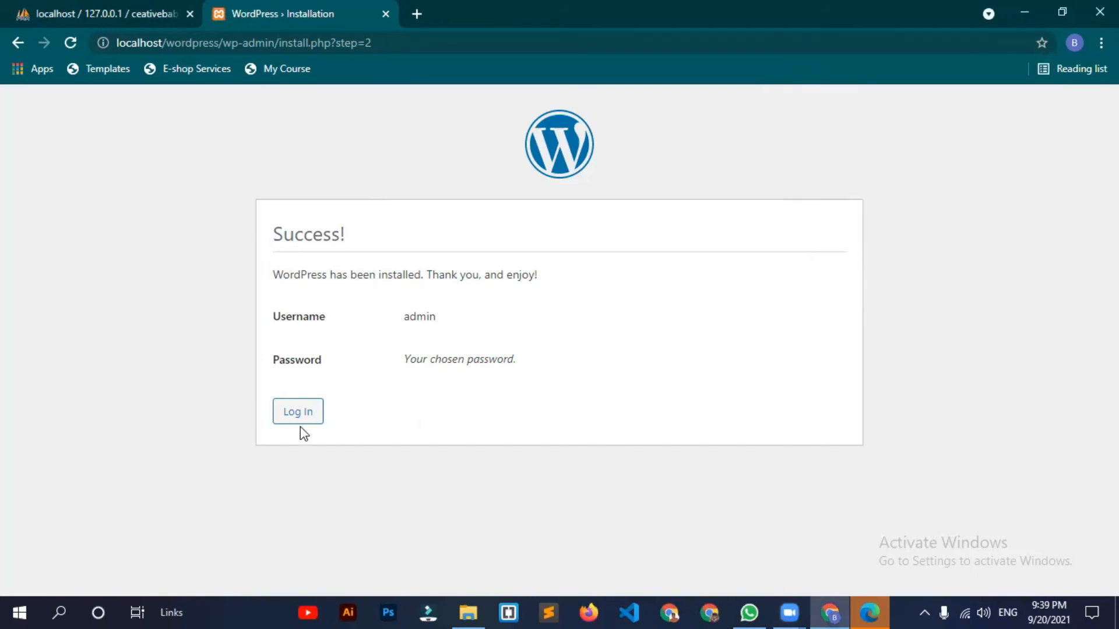
Step: Log in as admin with the account password, dismissing Chrome's password warning and save prompt
{"action": "left_click", "coordinate": [283, 424]}
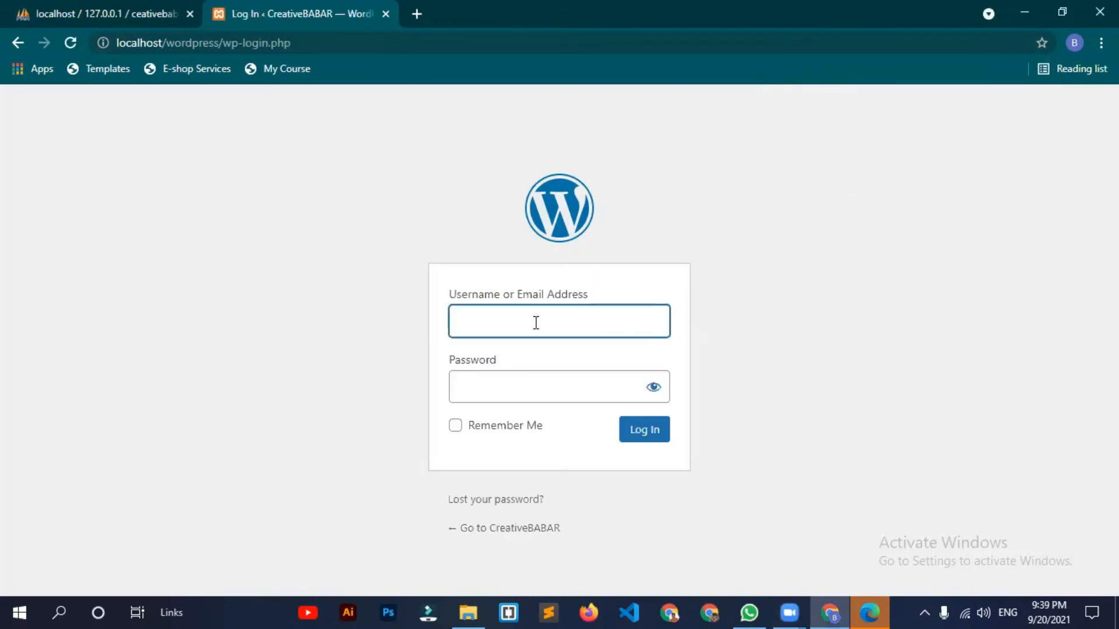
{"action": "type", "text": "admin"}
{"action": "left_click", "coordinate": [489, 384]}
{"action": "type", "text": "a"}
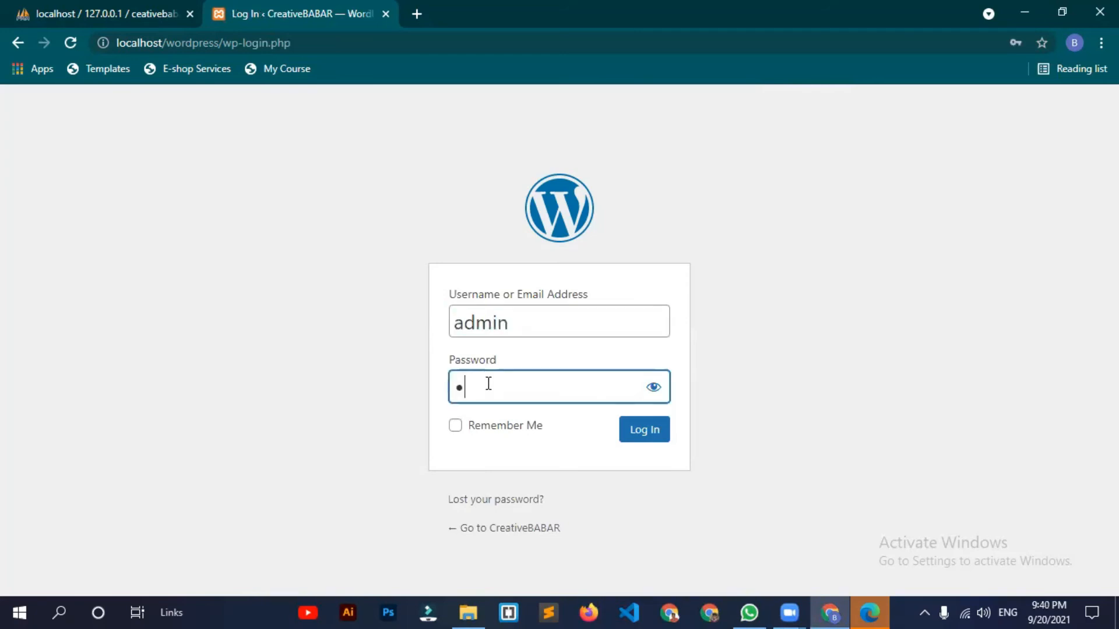
{"action": "type", "text": "dmin"}
{"action": "left_click", "coordinate": [657, 389]}
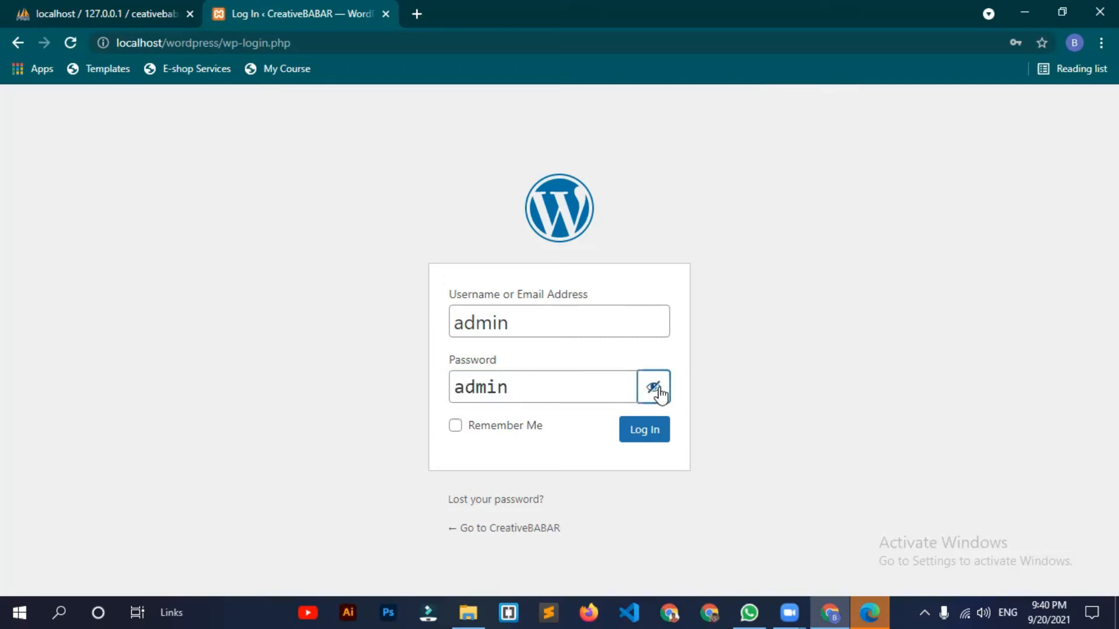
{"action": "key", "text": "Tab"}
{"action": "key", "text": "Tab"}
{"action": "key", "text": "Return"}
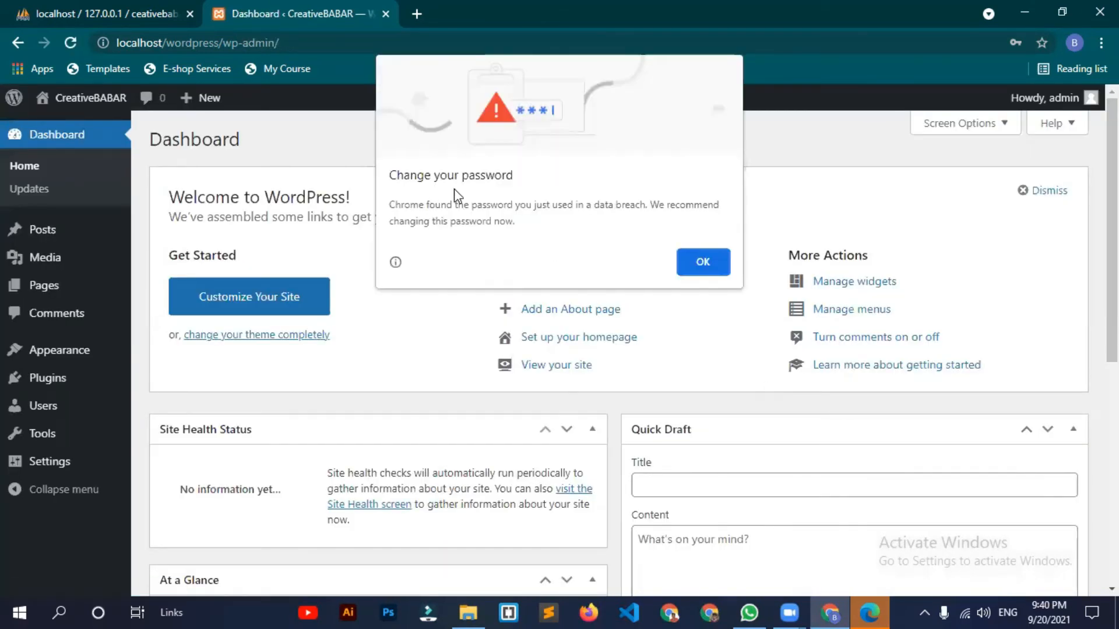
{"action": "left_click", "coordinate": [703, 260]}
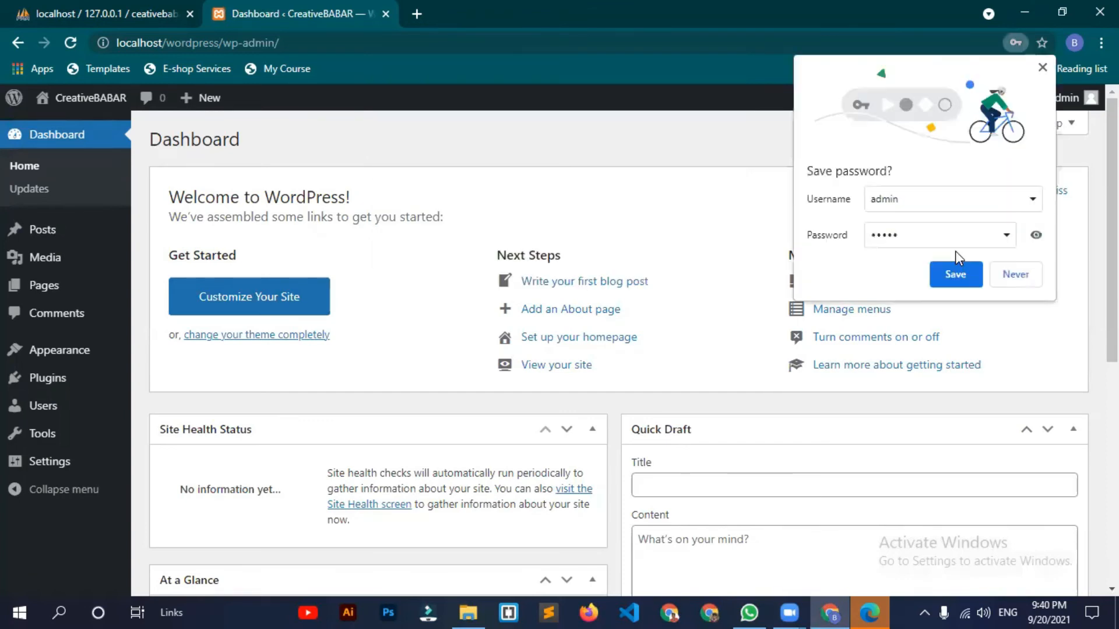
{"action": "left_click", "coordinate": [1017, 275]}
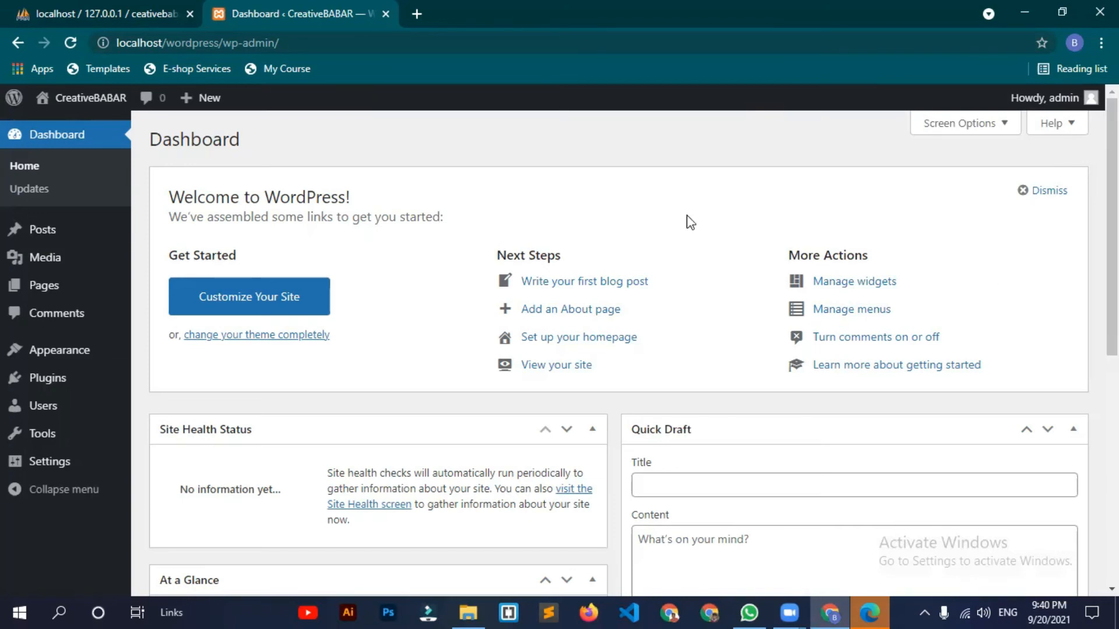
Step: Reload phpMyAdmin and open ceativebabar to see its 12 wp_ tables totalling 169 rows
{"action": "left_click", "coordinate": [155, 5]}
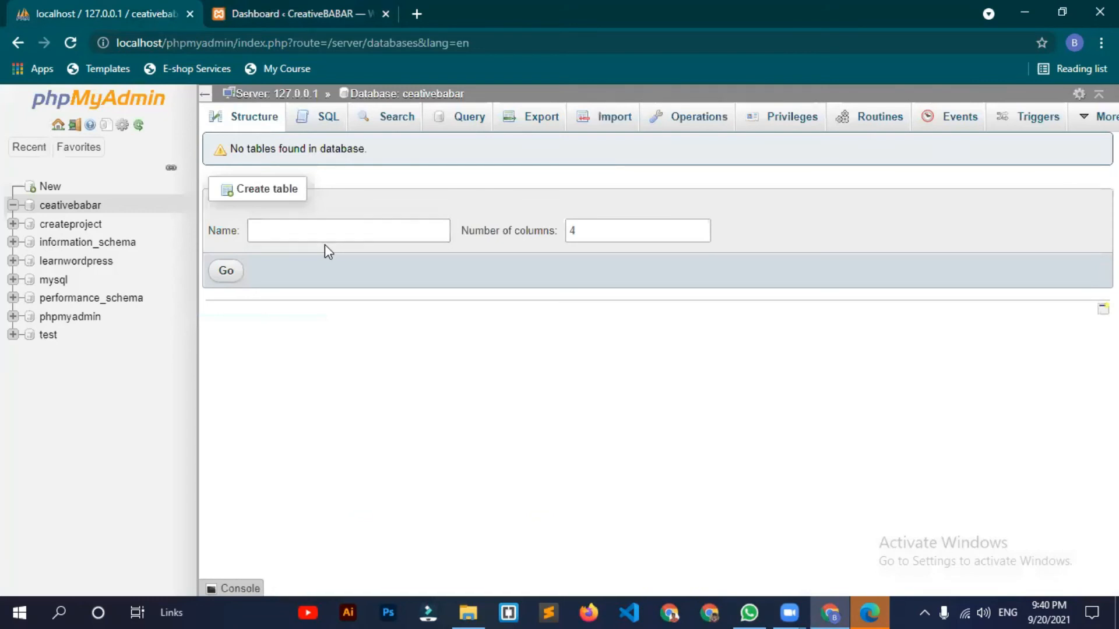
{"action": "key", "text": "F5"}
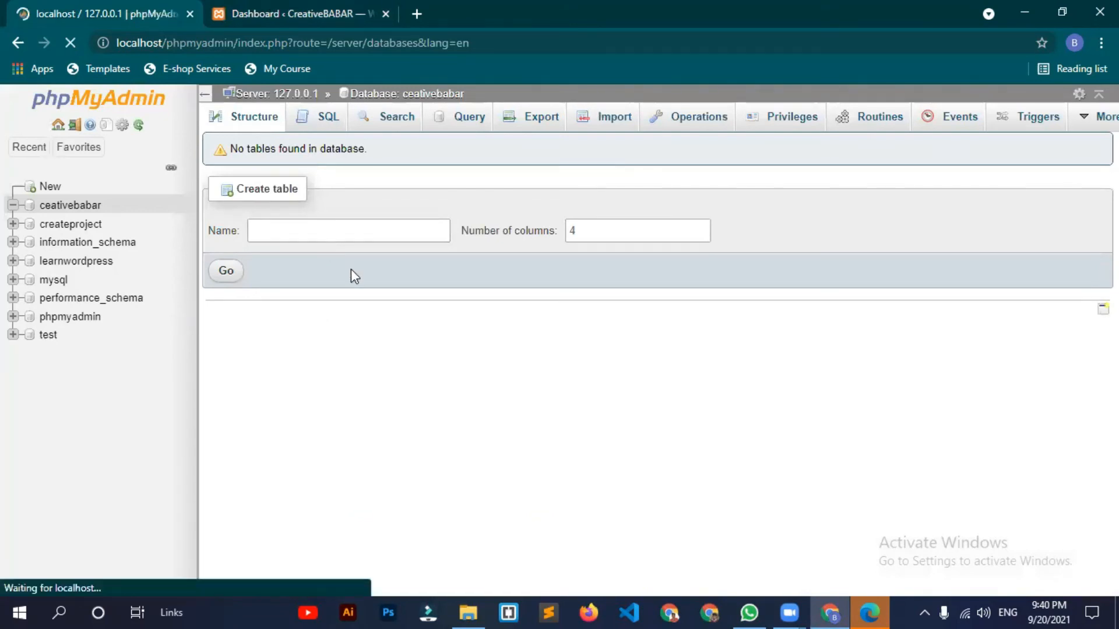
{"action": "left_click", "coordinate": [265, 297]}
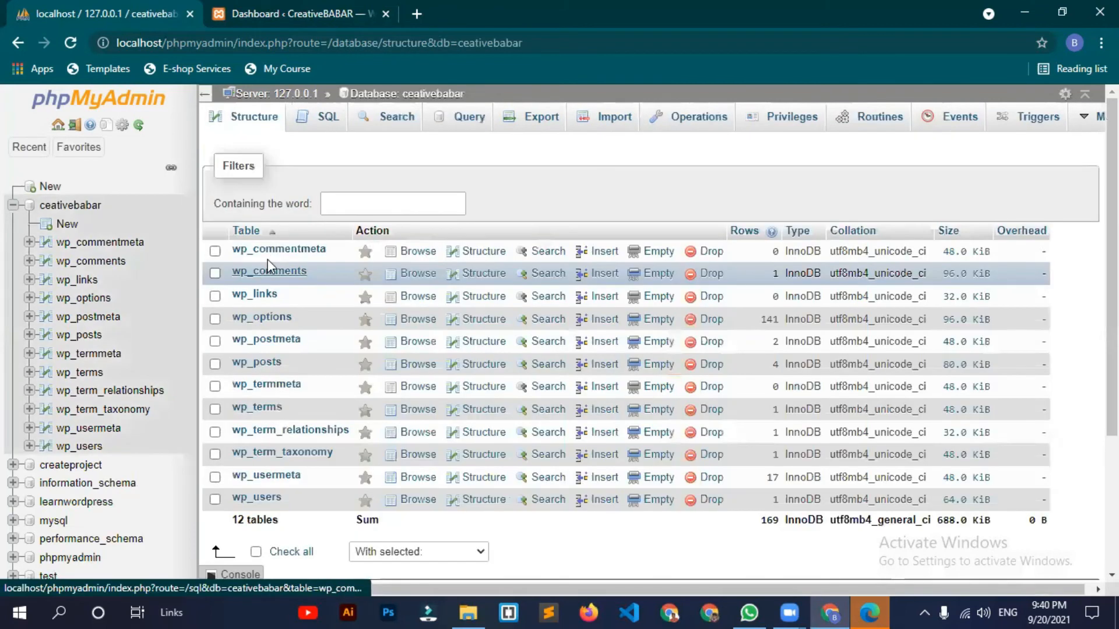
{"action": "scroll", "coordinate": [312, 392], "scroll_direction": "down", "scroll_amount": 2}
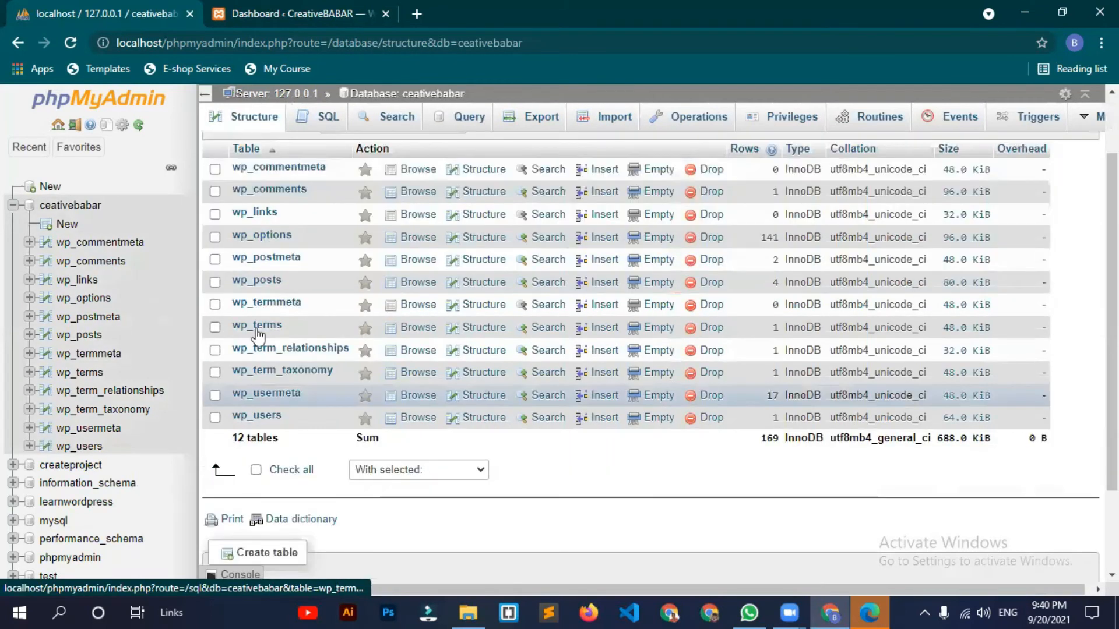
{"action": "scroll", "coordinate": [262, 367], "scroll_direction": "up", "scroll_amount": 2}
{"action": "scroll", "coordinate": [265, 387], "scroll_direction": "down", "scroll_amount": 3}
{"action": "scroll", "coordinate": [288, 318], "scroll_direction": "up", "scroll_amount": 3}
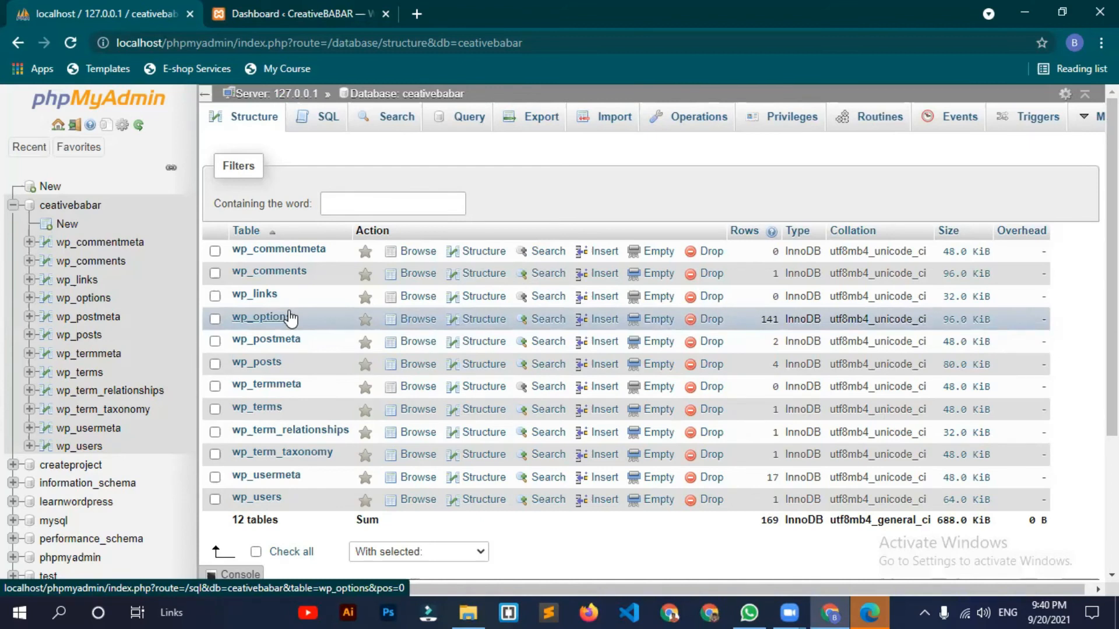
Step: Open the CreativeBABAR front page with its Hello world post via Visit Site
{"action": "left_click", "coordinate": [317, 2]}
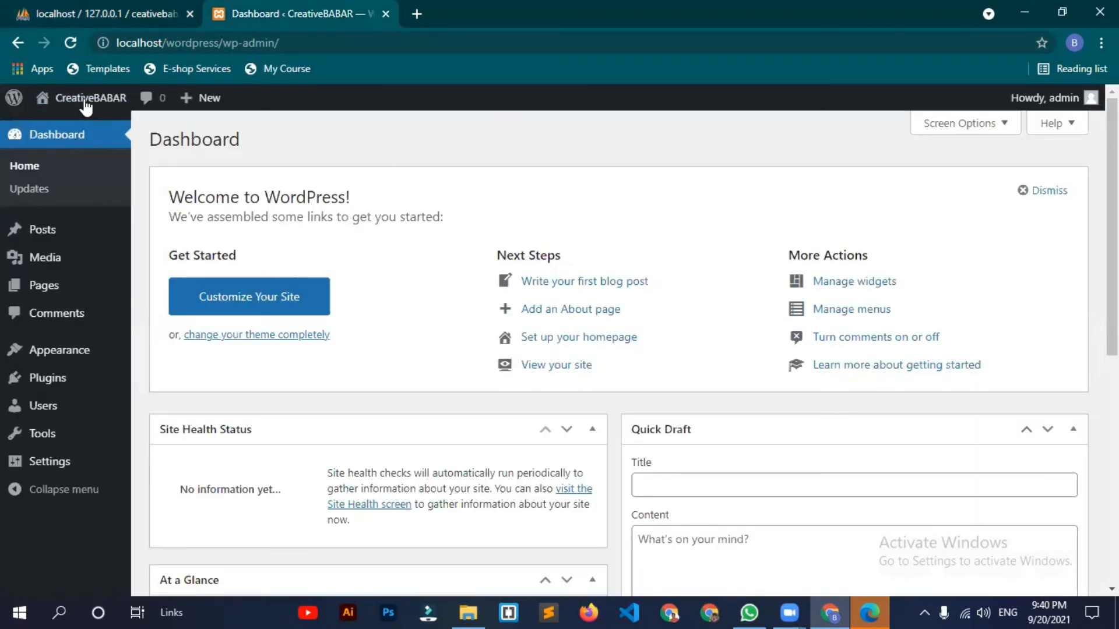
{"action": "mouse_move", "coordinate": [85, 108]}
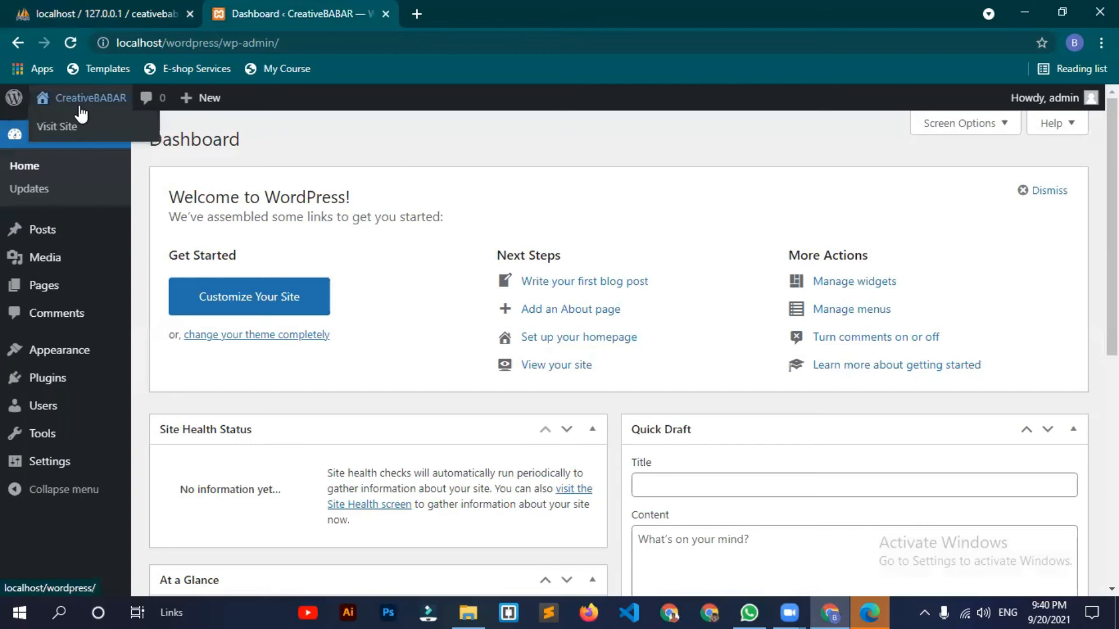
{"action": "left_click", "coordinate": [58, 136]}
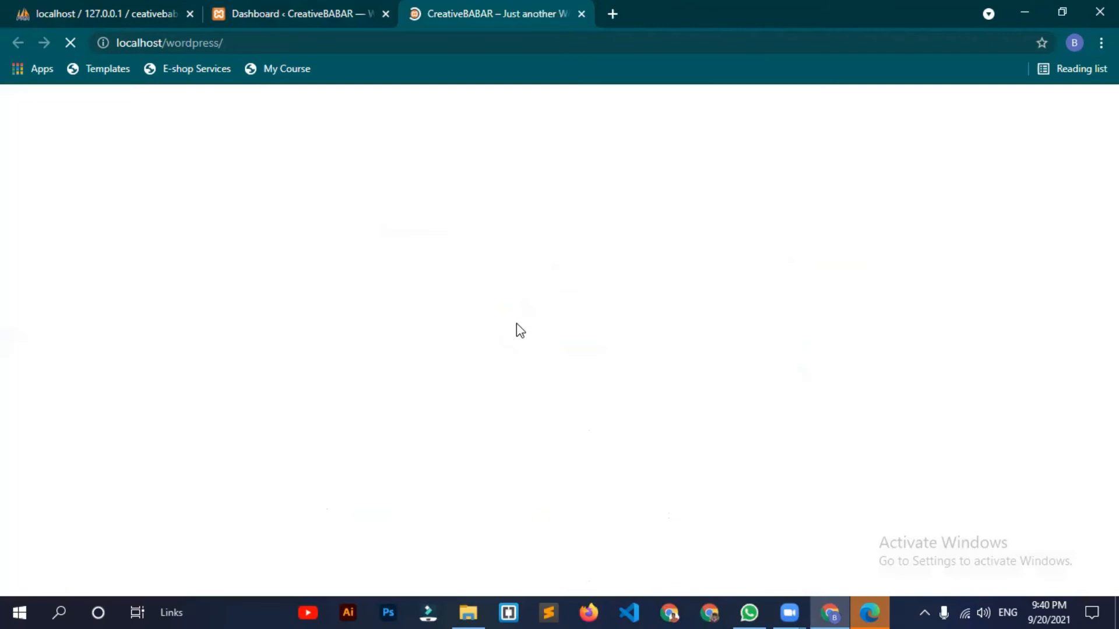
{"action": "scroll", "coordinate": [869, 357], "scroll_direction": "down", "scroll_amount": 10}
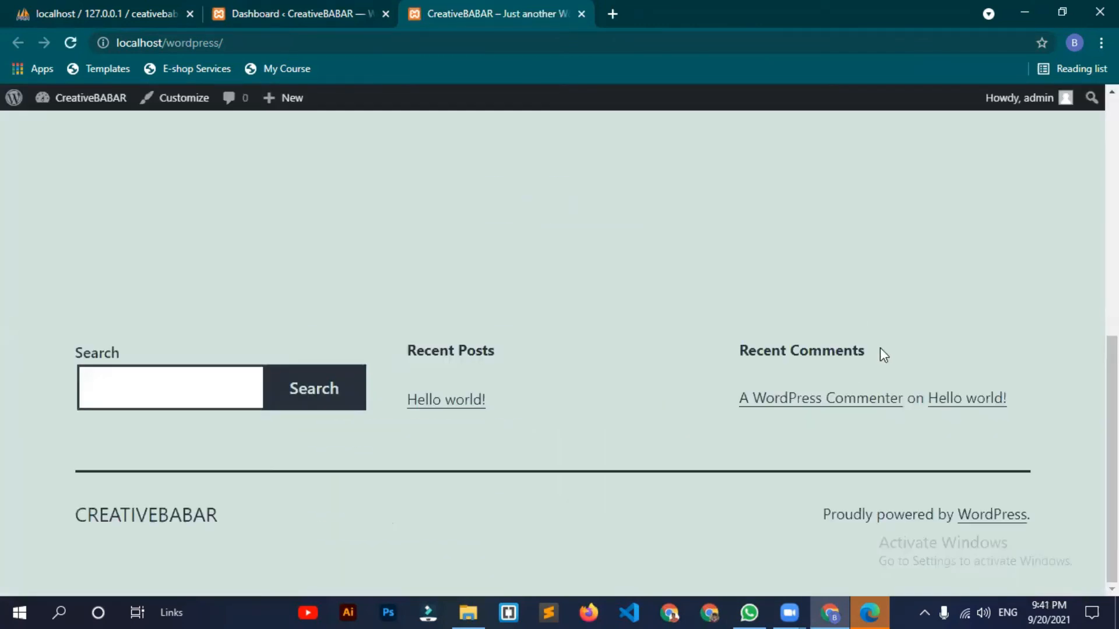
{"action": "scroll", "coordinate": [879, 348], "scroll_direction": "up", "scroll_amount": 7}
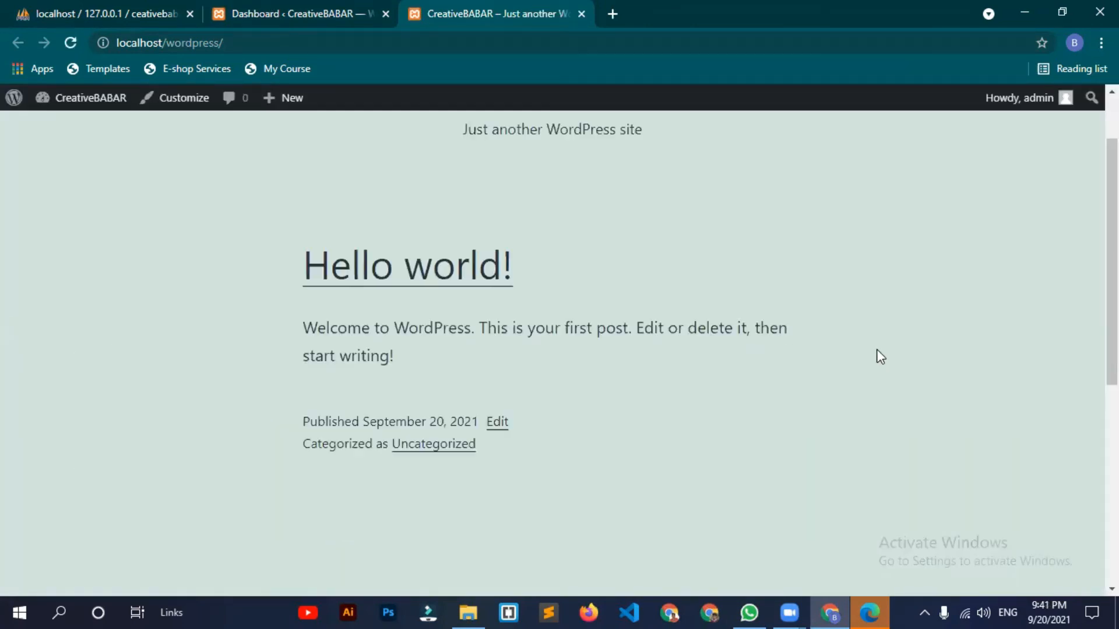
{"action": "scroll", "coordinate": [877, 348], "scroll_direction": "down", "scroll_amount": 6}
{"action": "scroll", "coordinate": [857, 371], "scroll_direction": "down", "scroll_amount": 2}
{"action": "scroll", "coordinate": [856, 371], "scroll_direction": "up", "scroll_amount": 8}
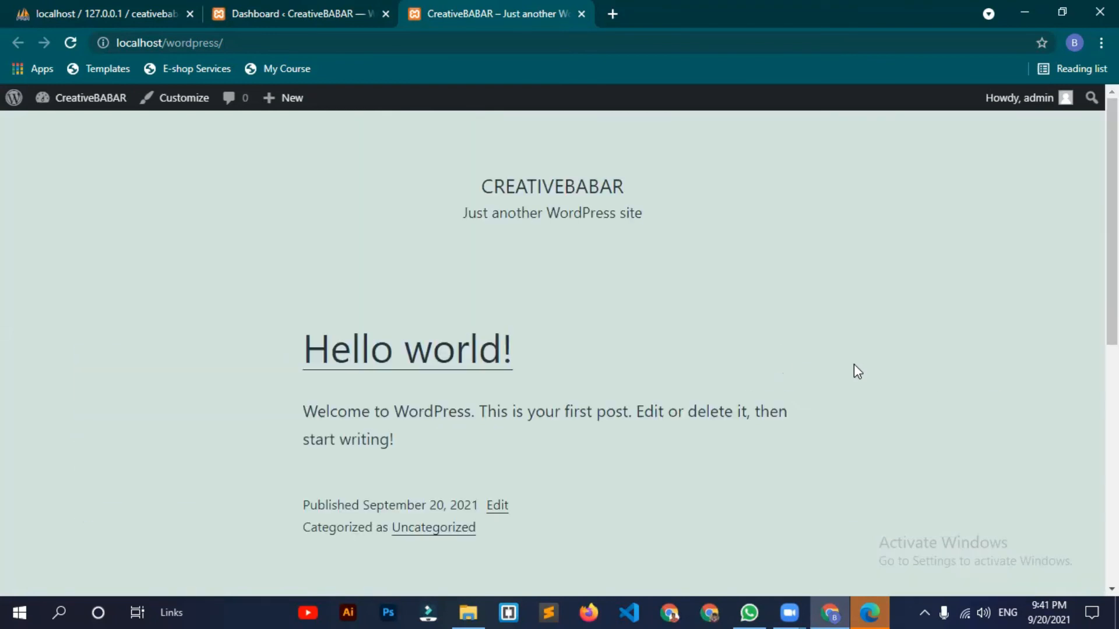
Step: Go back to the WordPress Dashboard tab
{"action": "left_click", "coordinate": [294, 14]}
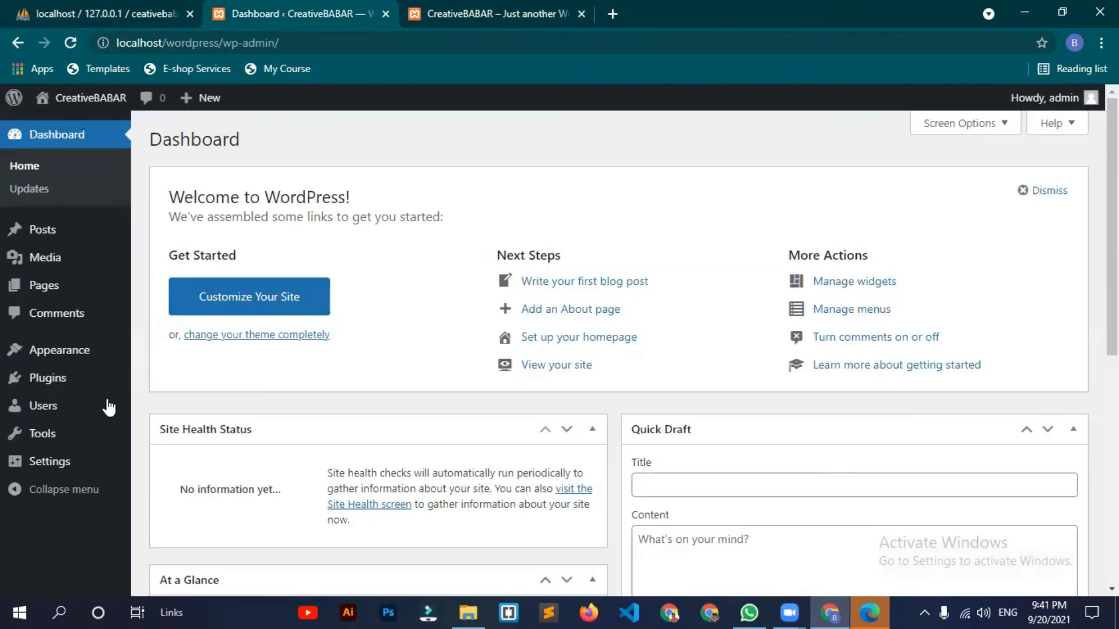
{"action": "scroll", "coordinate": [88, 390], "scroll_direction": "down", "scroll_amount": 1}
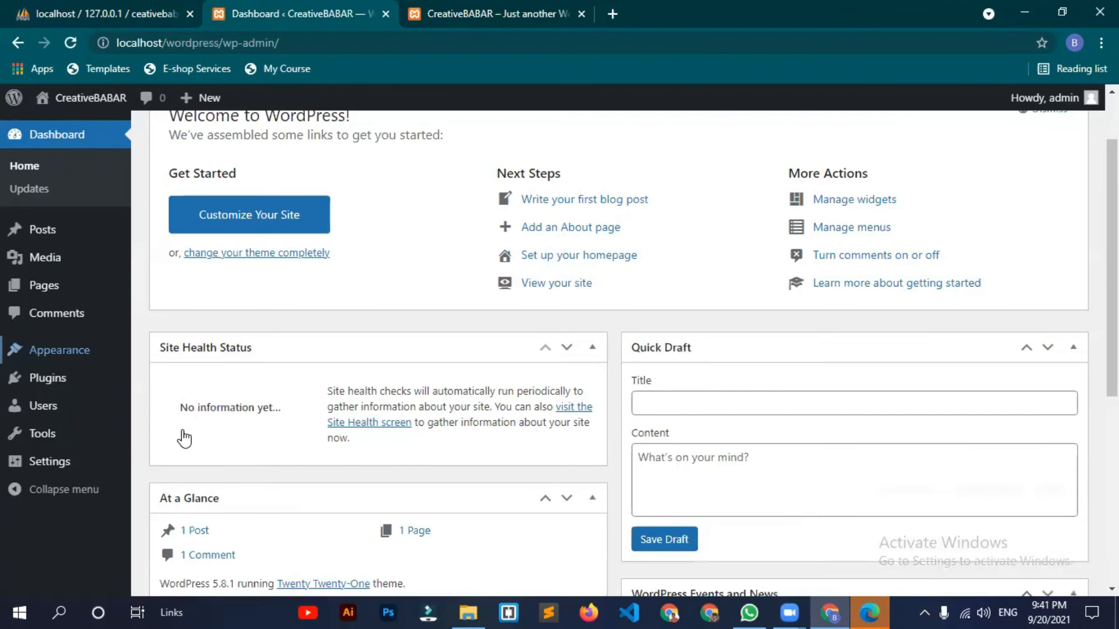
{"action": "scroll", "coordinate": [272, 330], "scroll_direction": "up", "scroll_amount": 1}
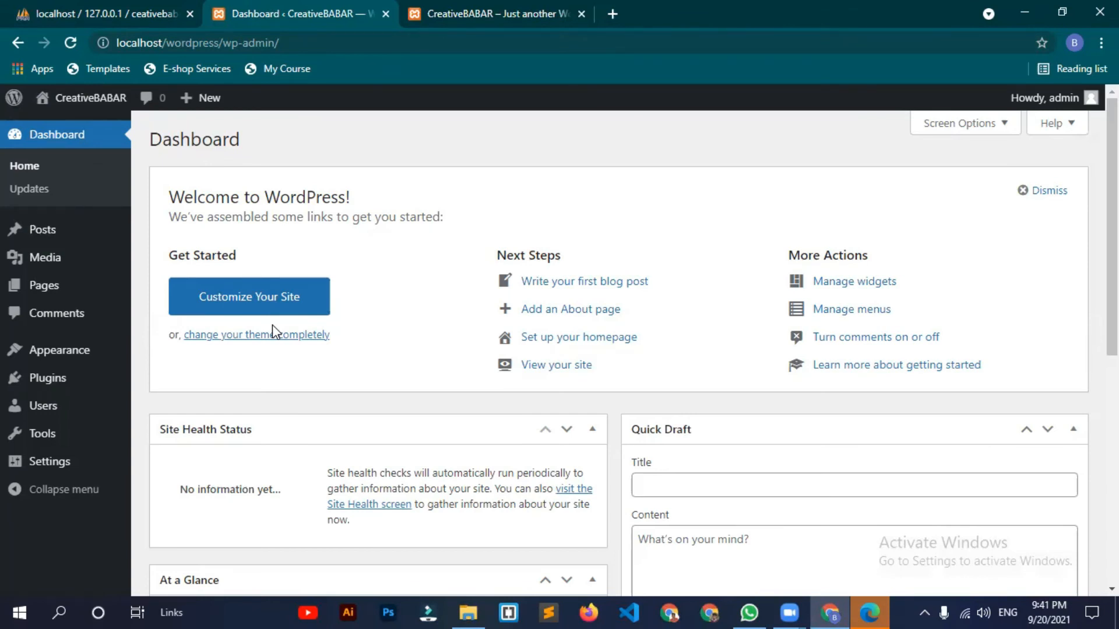
Step: Search Google for profreehost, open the ProFreeHost site and go to its Login page
{"action": "left_click", "coordinate": [490, 12]}
{"action": "left_click", "coordinate": [502, 43]}
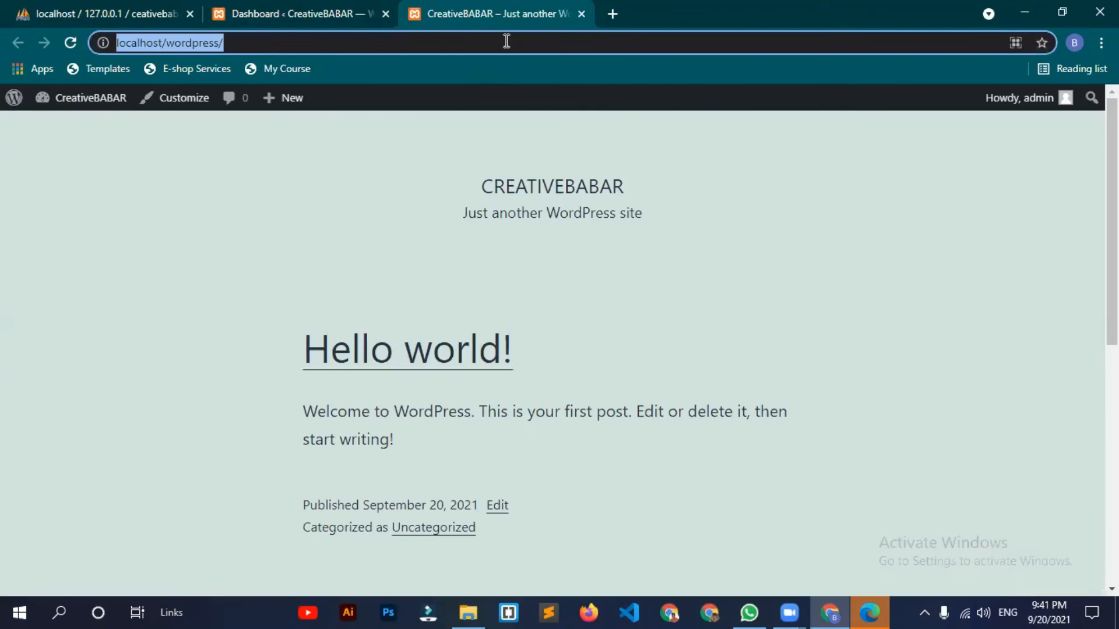
{"action": "type", "text": "po"}
{"action": "key", "text": "BackSpace"}
{"action": "type", "text": "ro"}
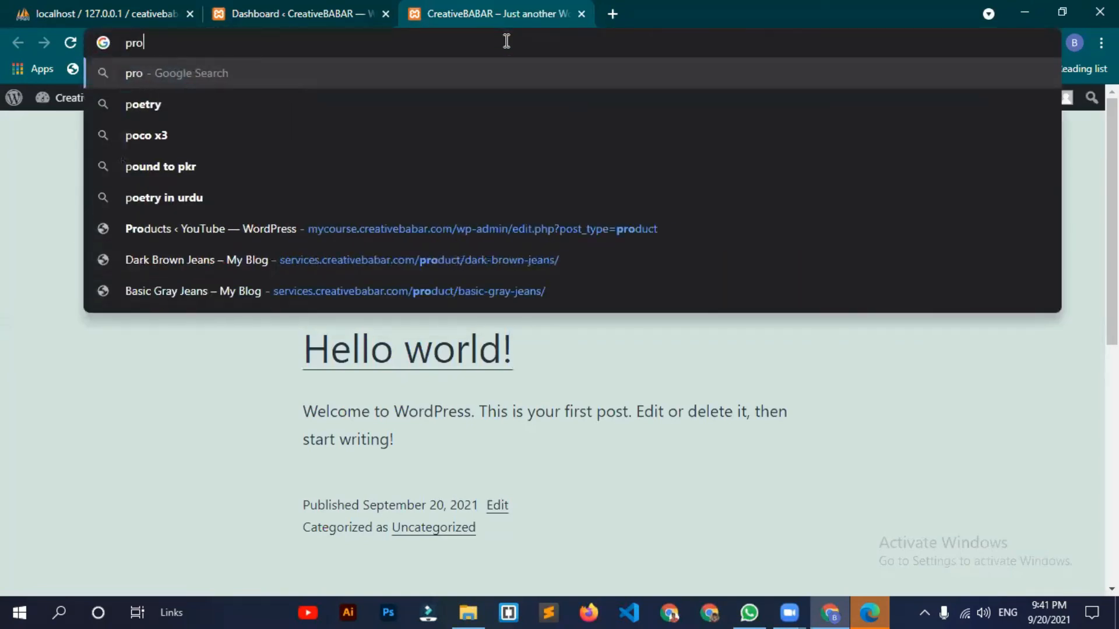
{"action": "type", "text": "feehos"}
{"action": "key", "text": "BackSpace"}
{"action": "type", "text": "ehost"}
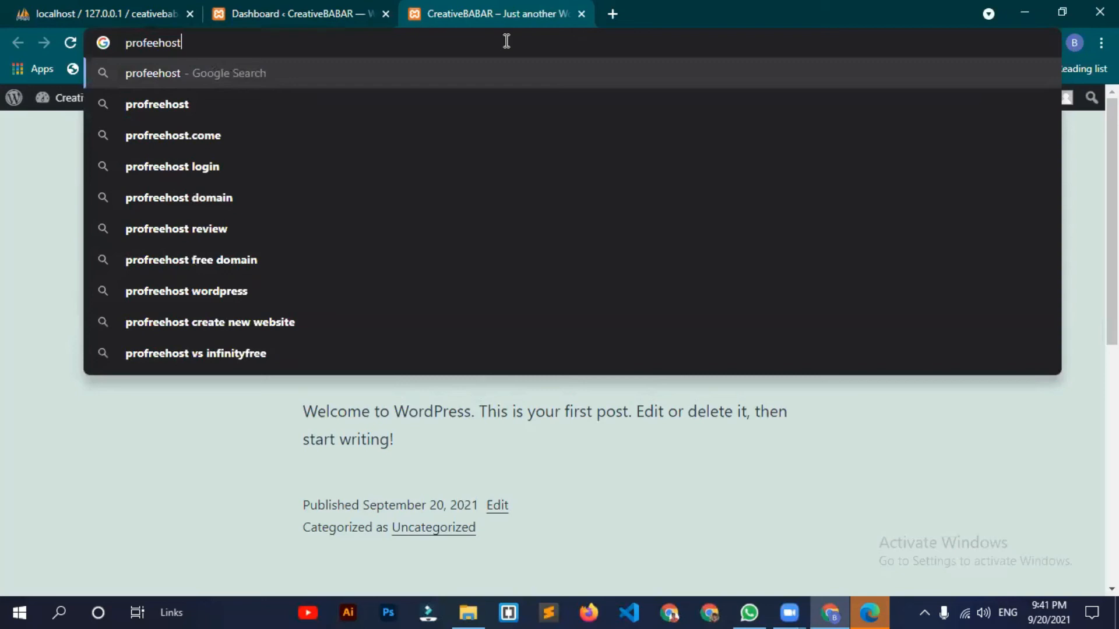
{"action": "key", "text": "Down"}
{"action": "key", "text": "Return"}
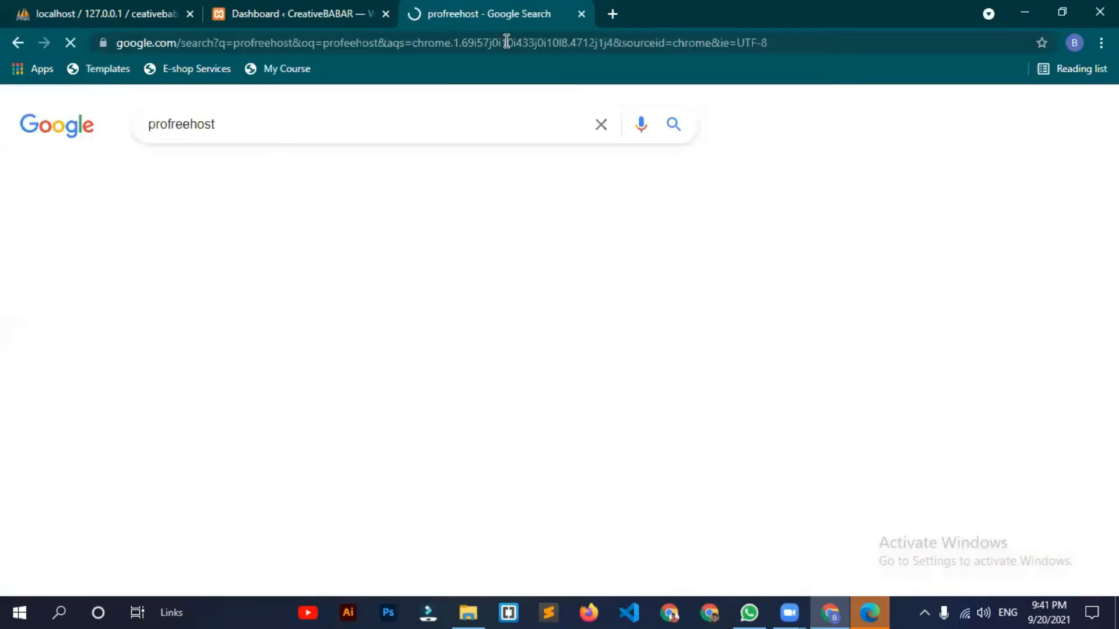
{"action": "left_click", "coordinate": [325, 325]}
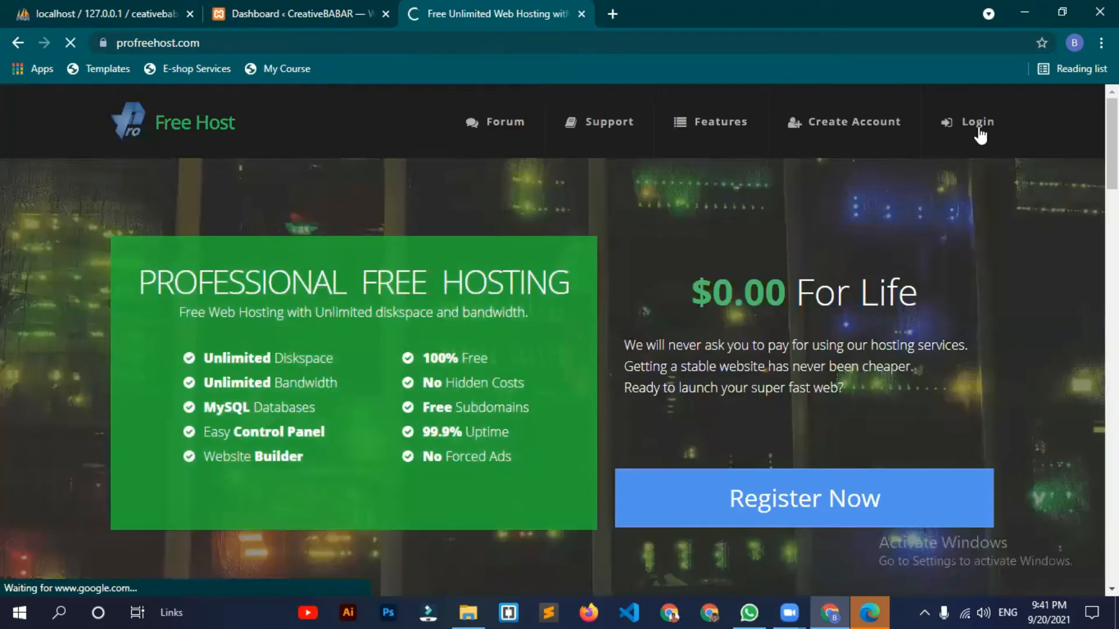
{"action": "left_click", "coordinate": [978, 127]}
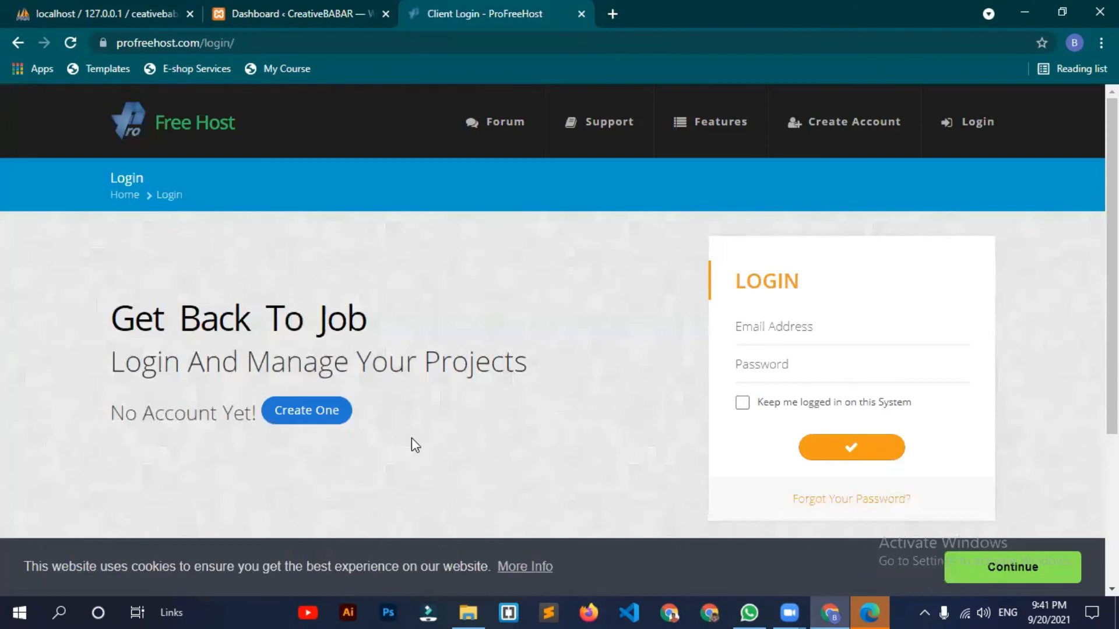
Step: Open ProFreeHost's Create A New Account registration form
{"action": "left_click", "coordinate": [305, 413]}
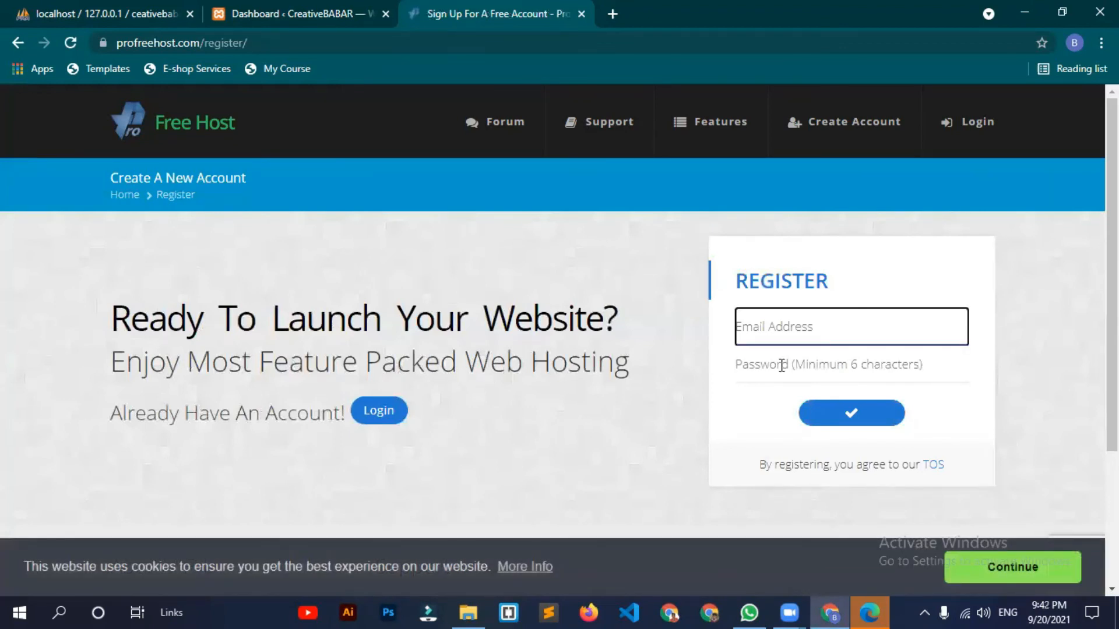
{"action": "key", "text": "Tab"}
{"action": "left_click", "coordinate": [613, 20]}
Step: Open Gmail in a new tab placed before the sign-up tab
{"action": "key", "text": "ctrl+t"}
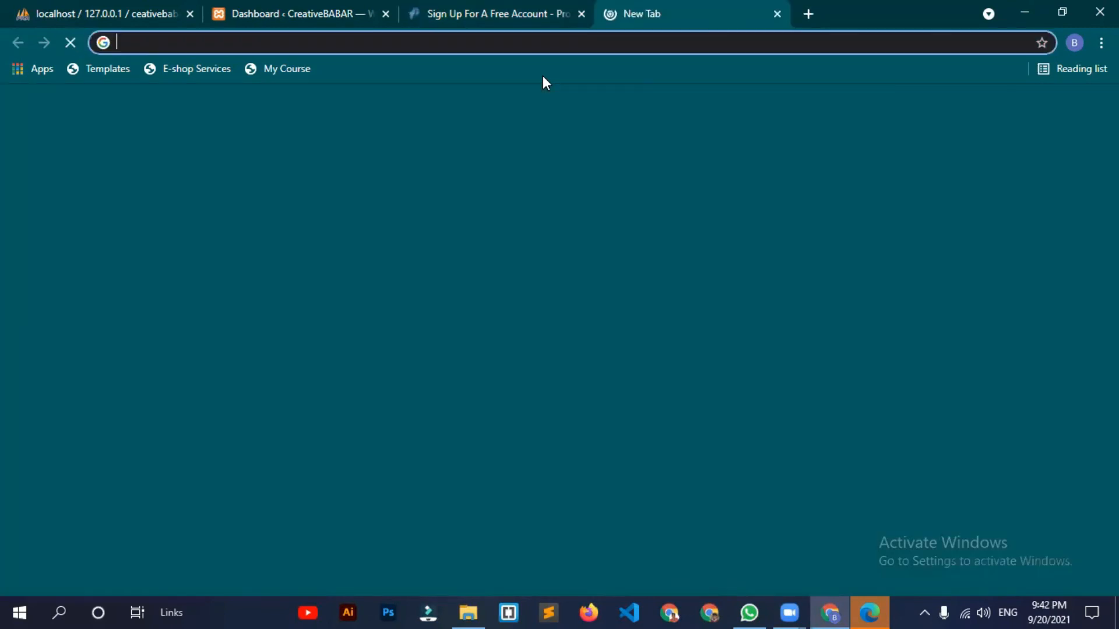
{"action": "type", "text": "gma"}
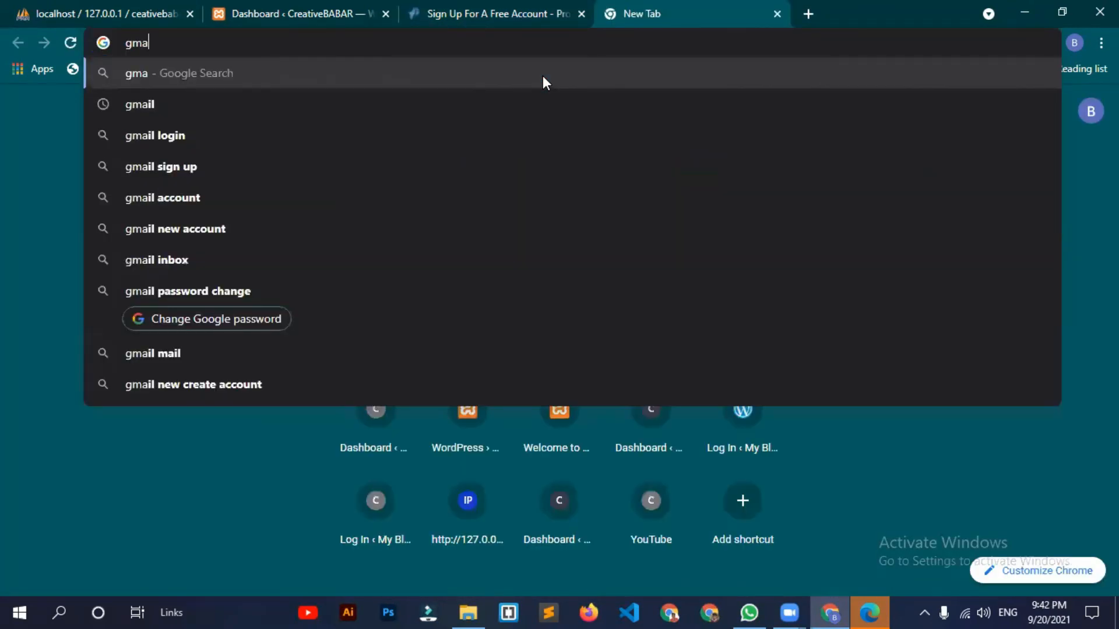
{"action": "type", "text": "il"}
{"action": "key", "text": "Return"}
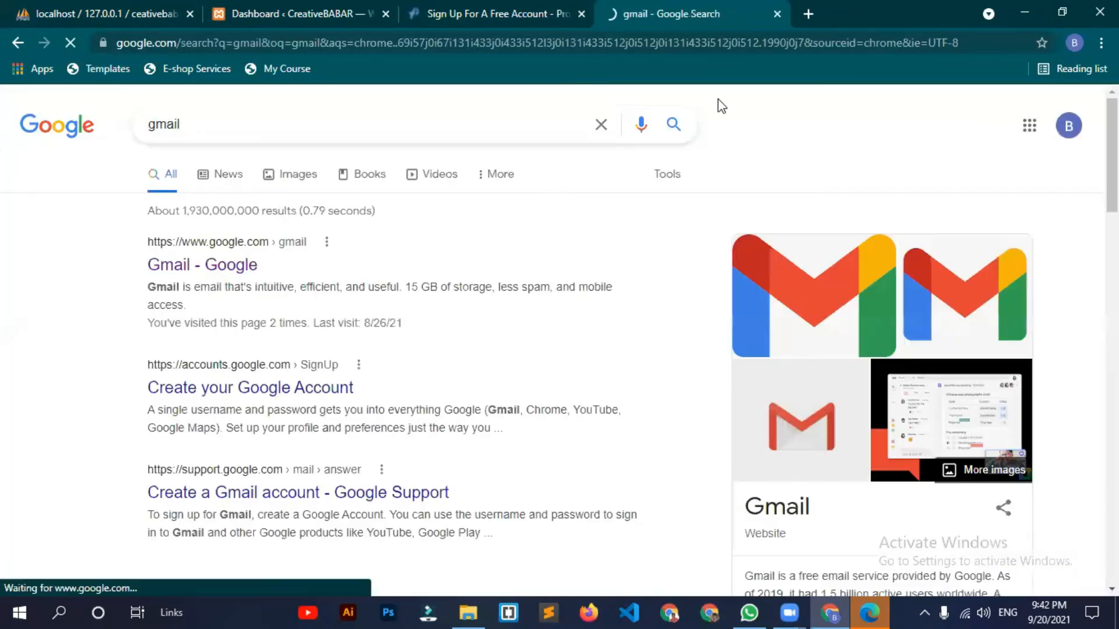
{"action": "left_click_drag", "start_coordinate": [688, 14], "coordinate": [504, 14]}
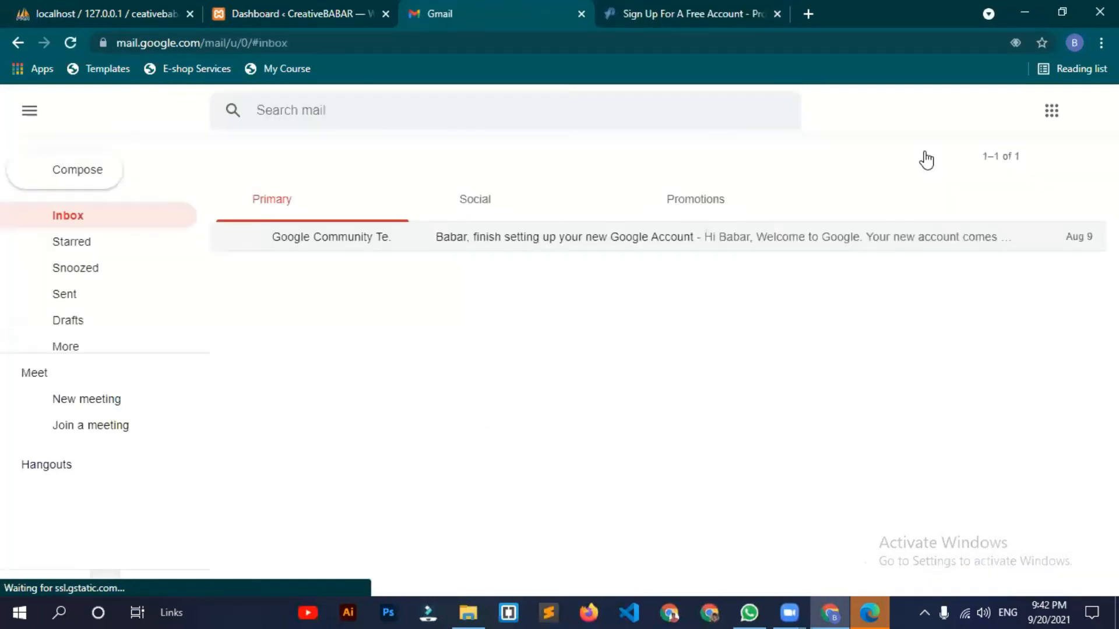
Step: Copy the signed-in Google account's e-mail address and paste it into the registration Email field
{"action": "left_click", "coordinate": [1087, 120]}
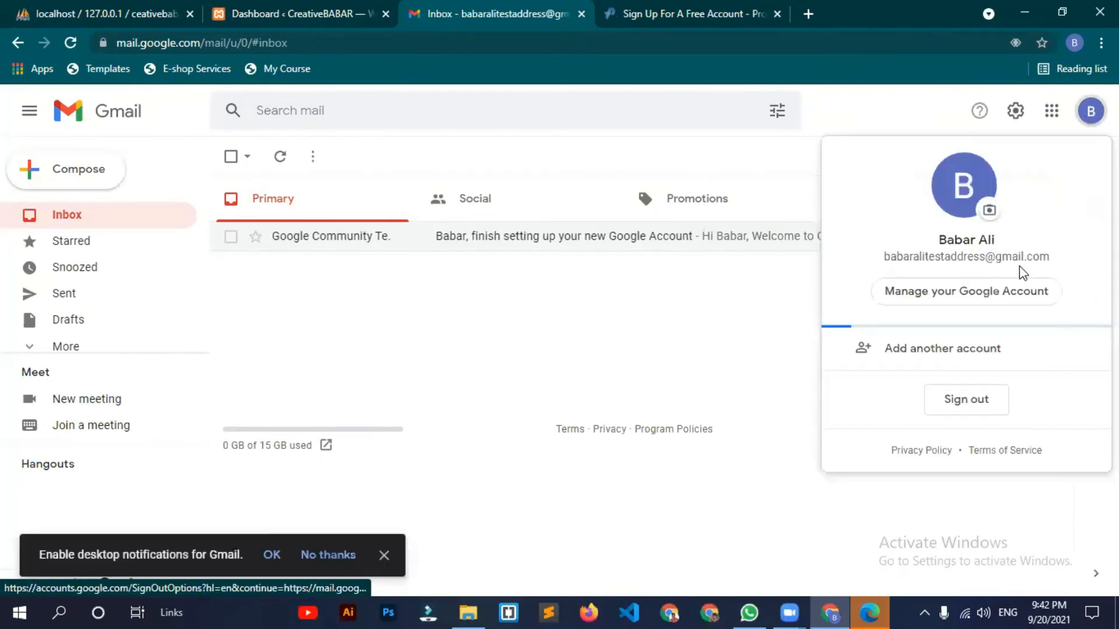
{"action": "triple_click", "coordinate": [1019, 258]}
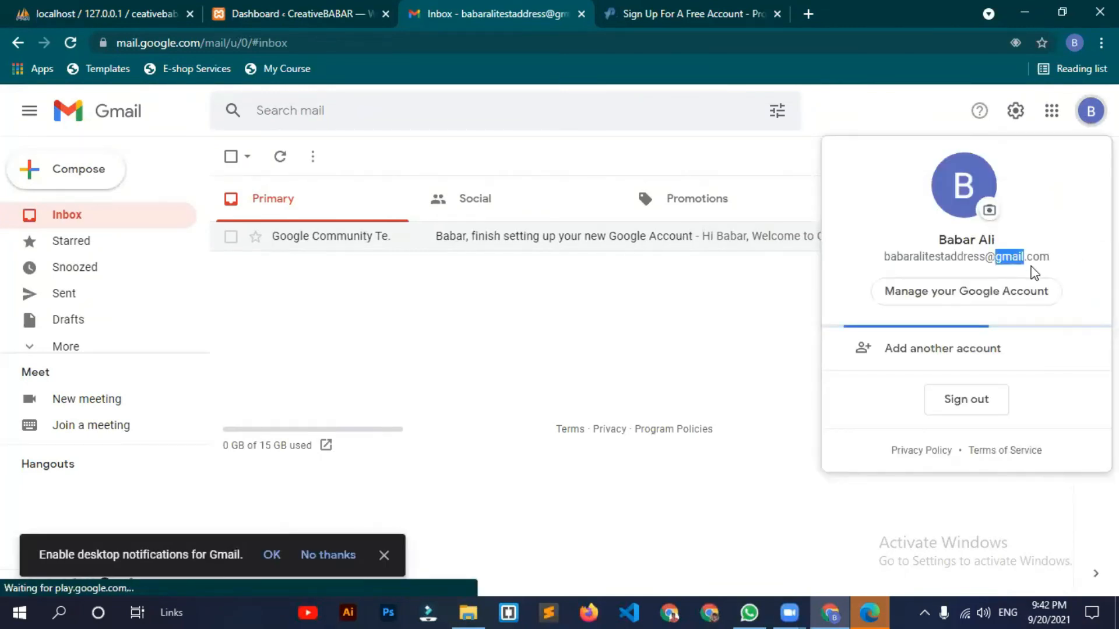
{"action": "right_click", "coordinate": [1019, 258]}
{"action": "left_click", "coordinate": [1030, 267]}
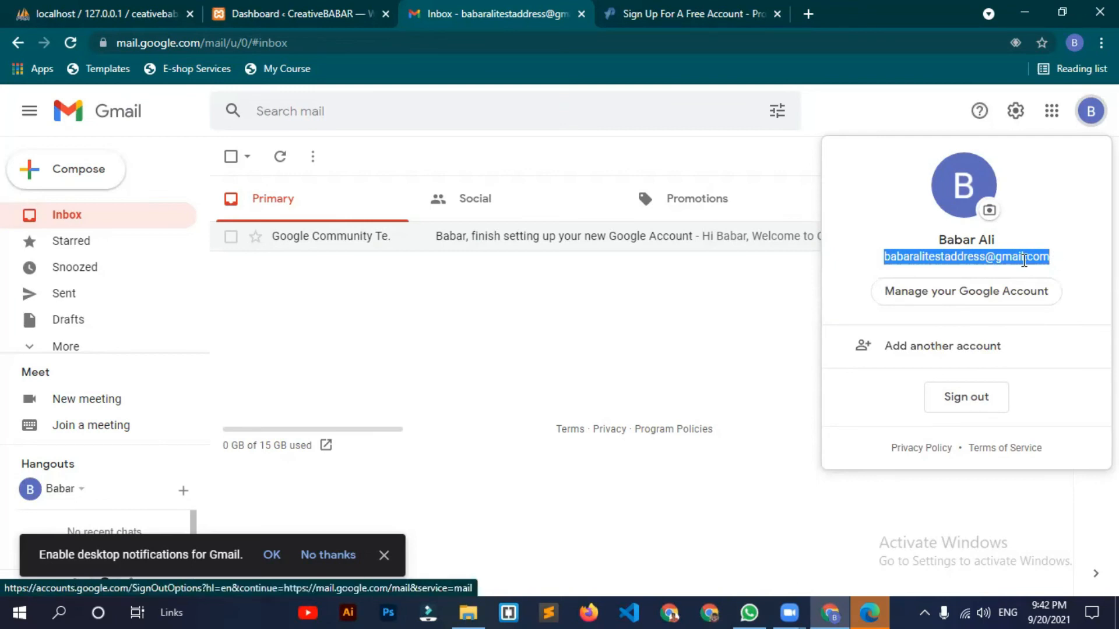
{"action": "left_click", "coordinate": [646, 326]}
{"action": "left_click", "coordinate": [647, 7]}
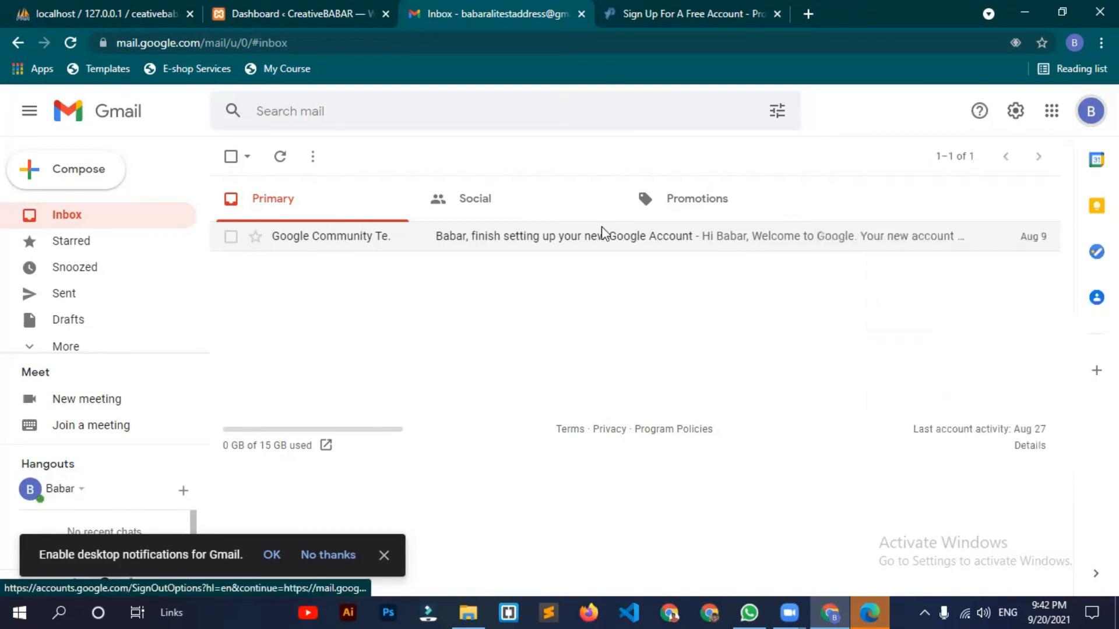
{"action": "left_click", "coordinate": [793, 330]}
{"action": "key", "text": "ctrl+v"}
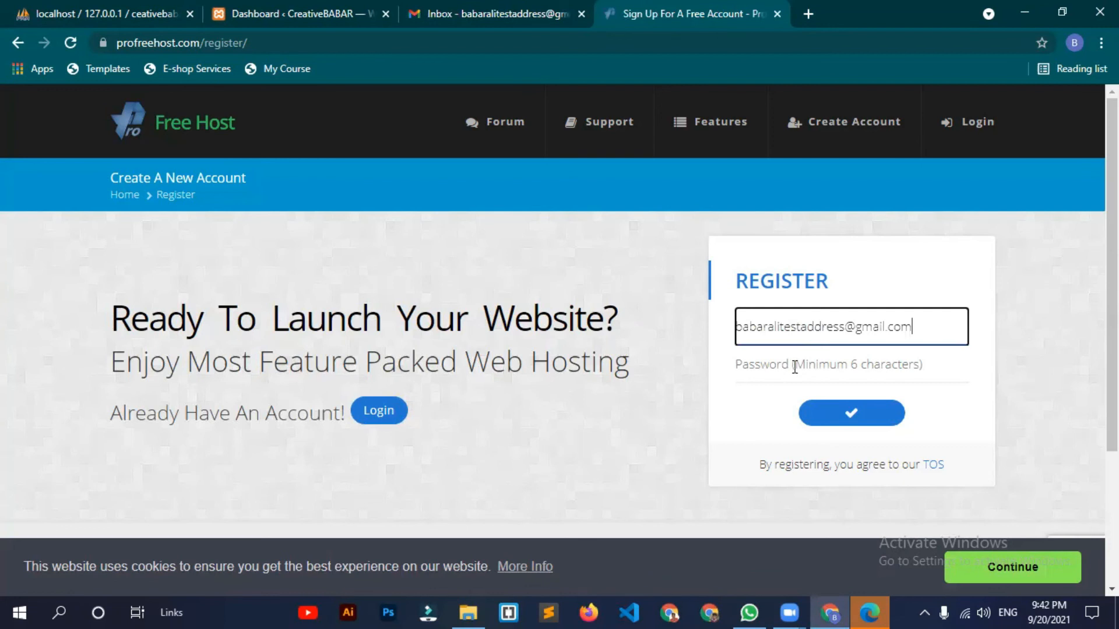
Step: Enter a password of at least 6 characters in the registration form's Password field
{"action": "left_click", "coordinate": [800, 365]}
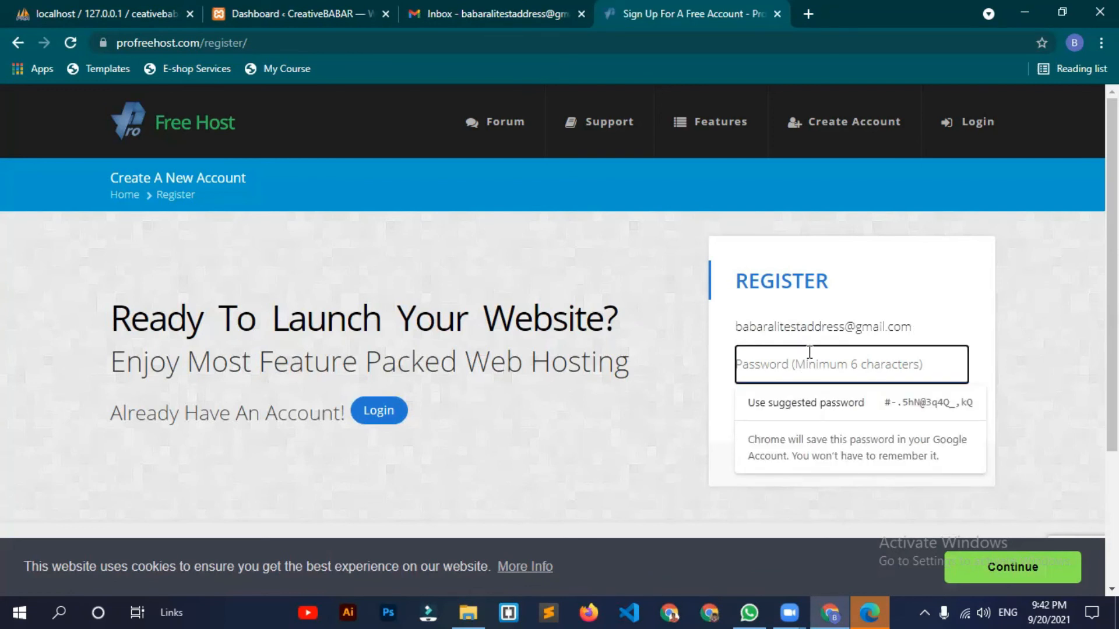
{"action": "type", "text": "••••••••"}
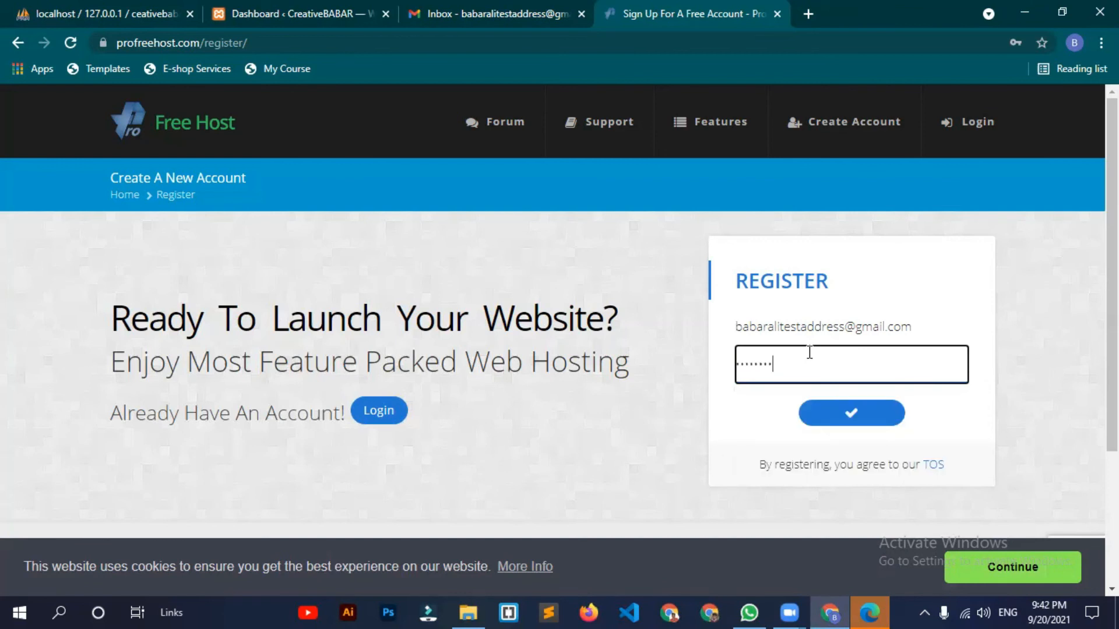
{"action": "type", "text": "•••••••"}
{"action": "left_click", "coordinate": [759, 427]}
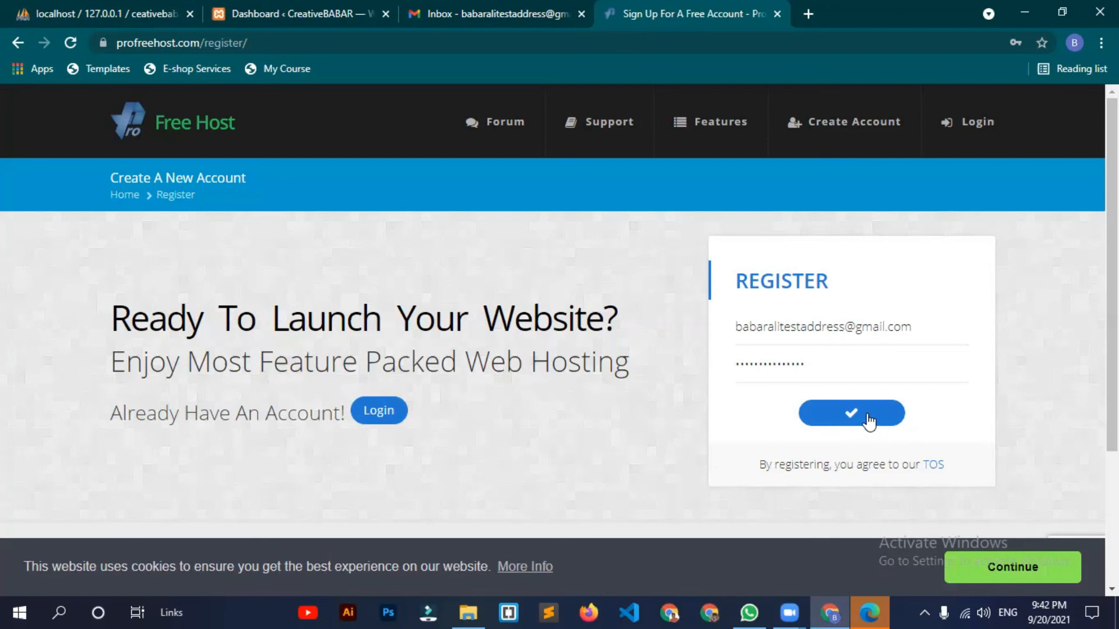
Step: Submit the registration and select the stairs images in the reCAPTCHA check
{"action": "left_click", "coordinate": [887, 414]}
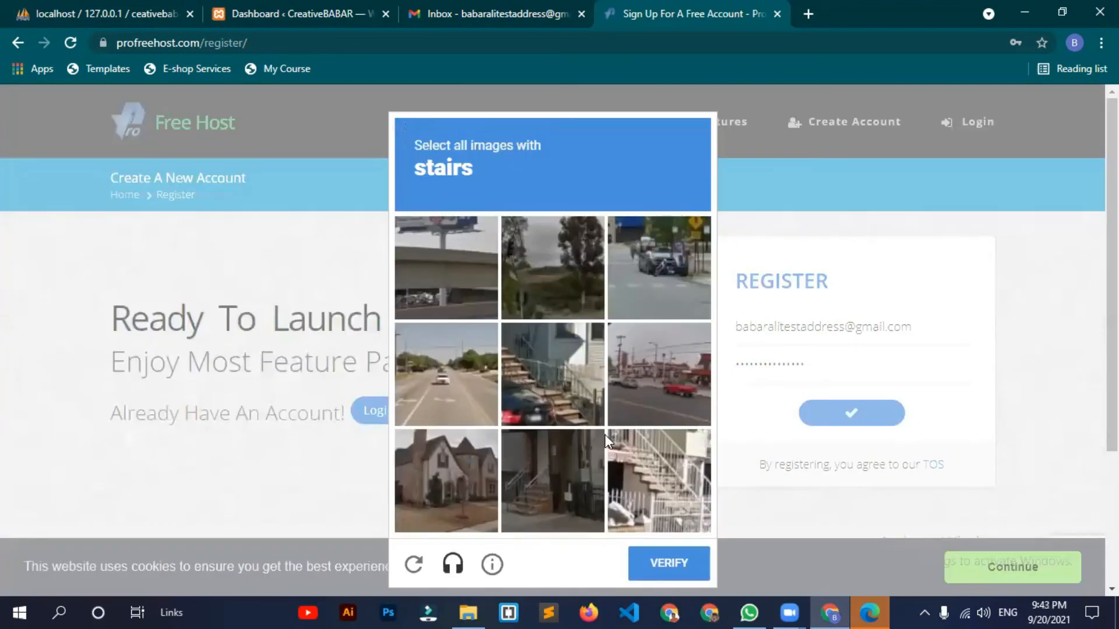
{"action": "left_click", "coordinate": [643, 484]}
{"action": "left_click", "coordinate": [572, 413]}
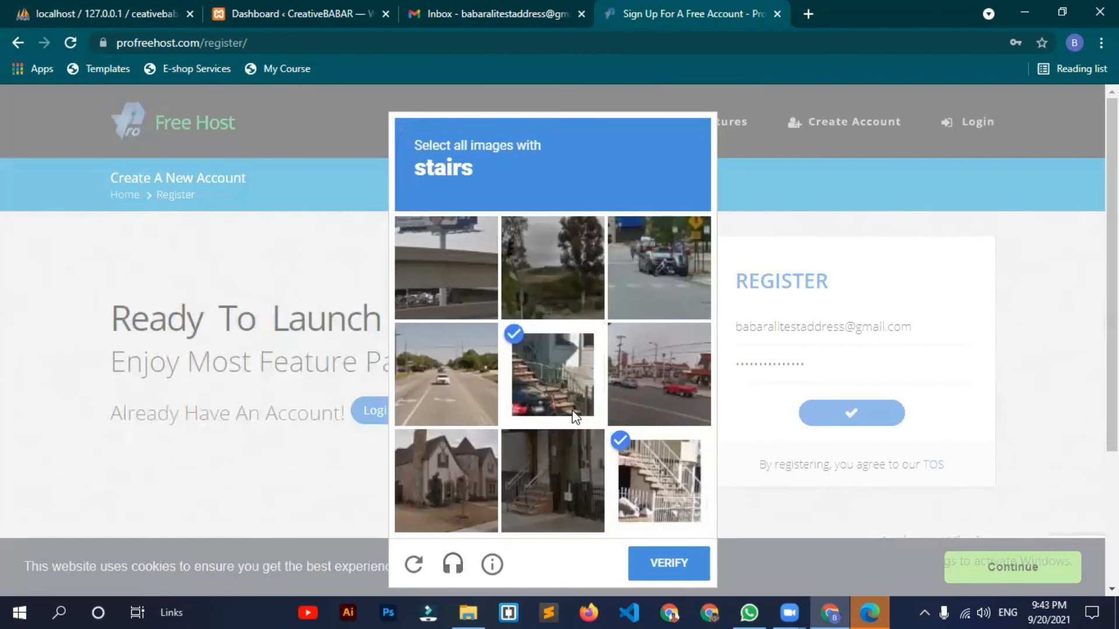
{"action": "left_click", "coordinate": [567, 466]}
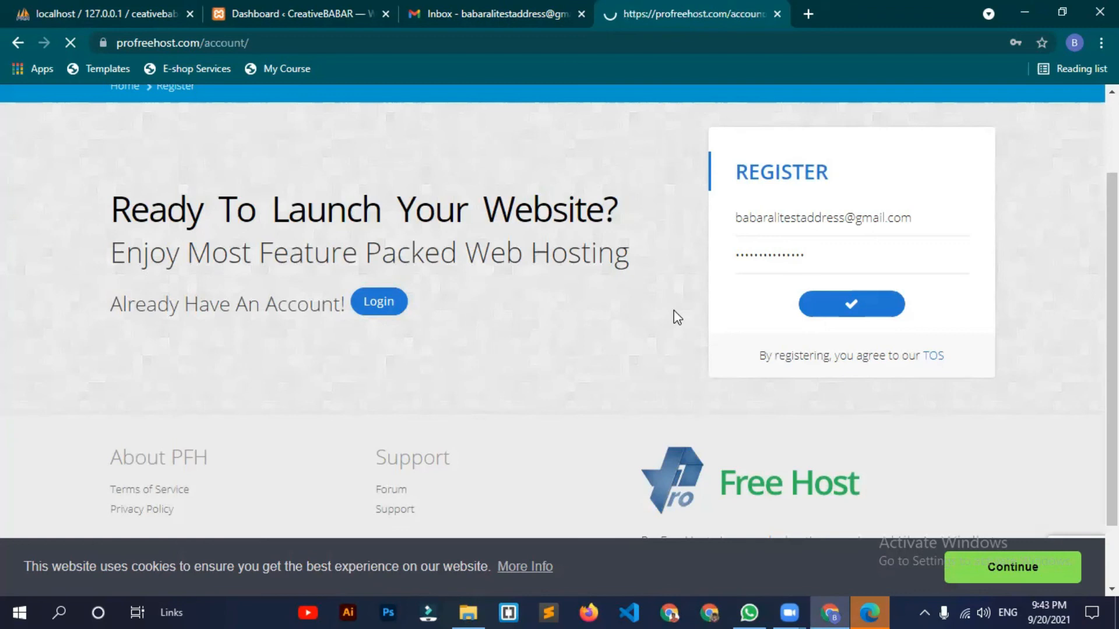
{"action": "scroll", "coordinate": [548, 338], "scroll_direction": "down", "scroll_amount": 4}
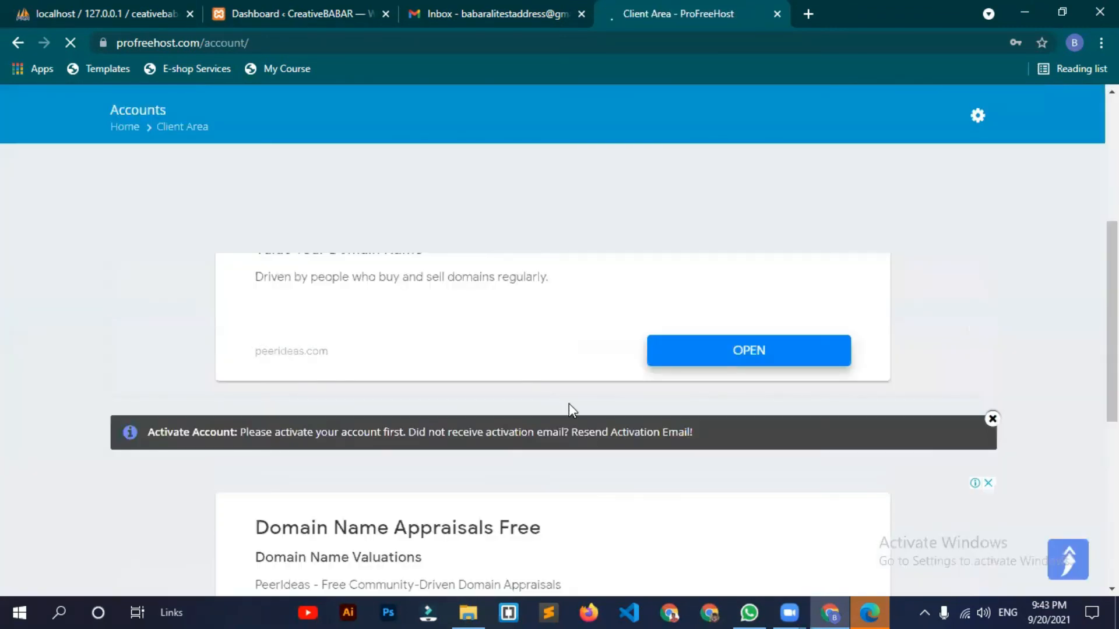
Step: Save the password in Chrome, then search Gmail's Social, Promotions, Spam and All Mail for the activation e-mail
{"action": "left_click", "coordinate": [953, 275]}
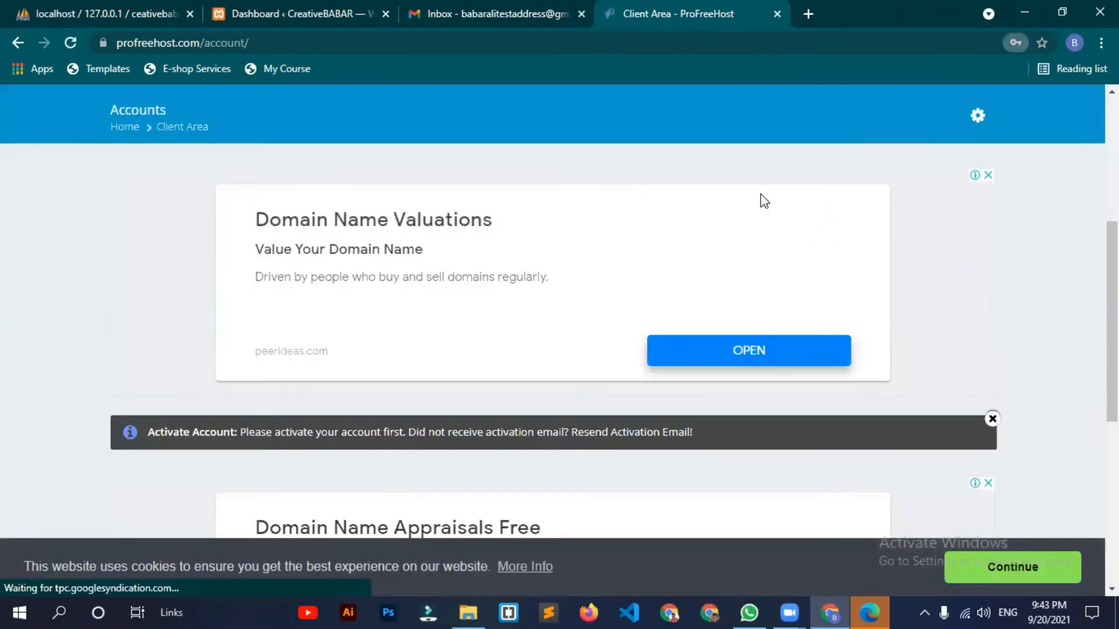
{"action": "left_click", "coordinate": [491, 7]}
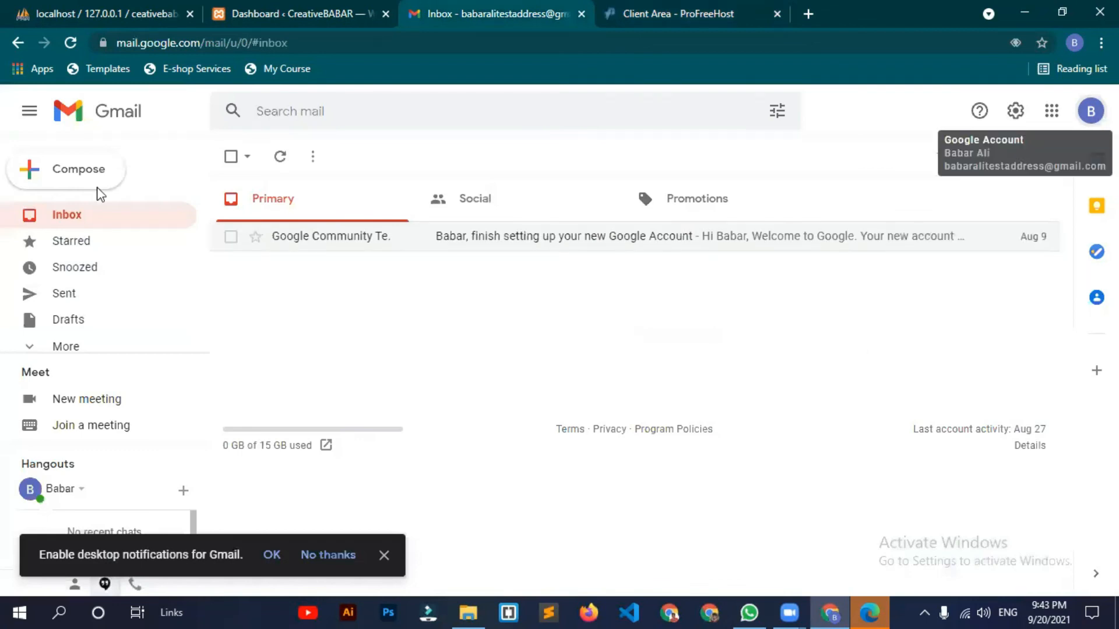
{"action": "key", "text": "F5"}
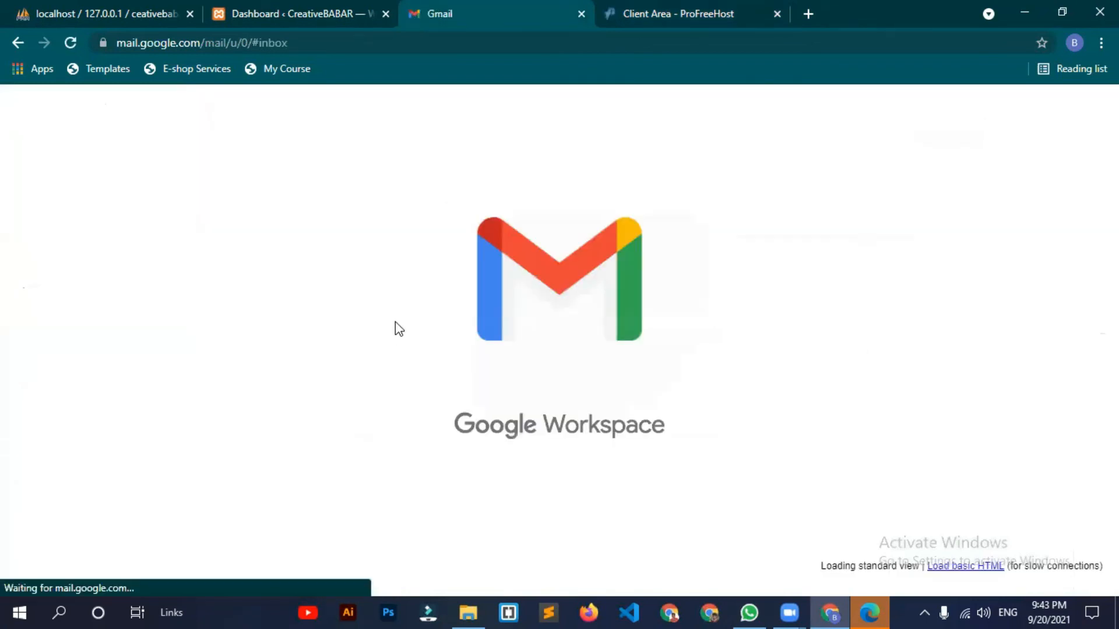
{"action": "left_click", "coordinate": [463, 199]}
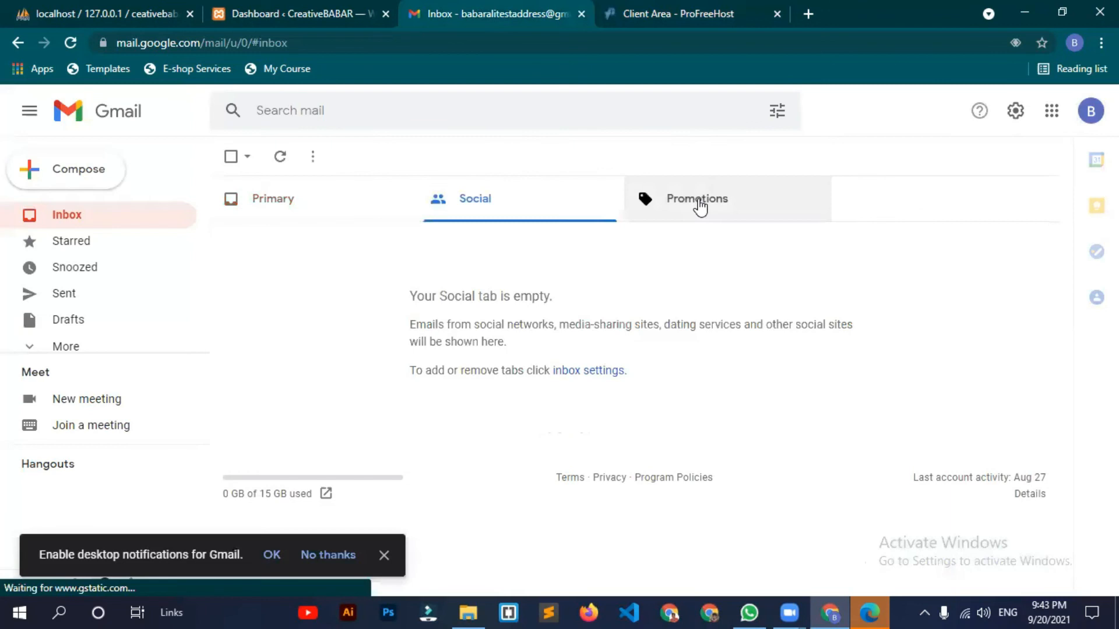
{"action": "left_click", "coordinate": [699, 207]}
{"action": "left_click", "coordinate": [44, 345]}
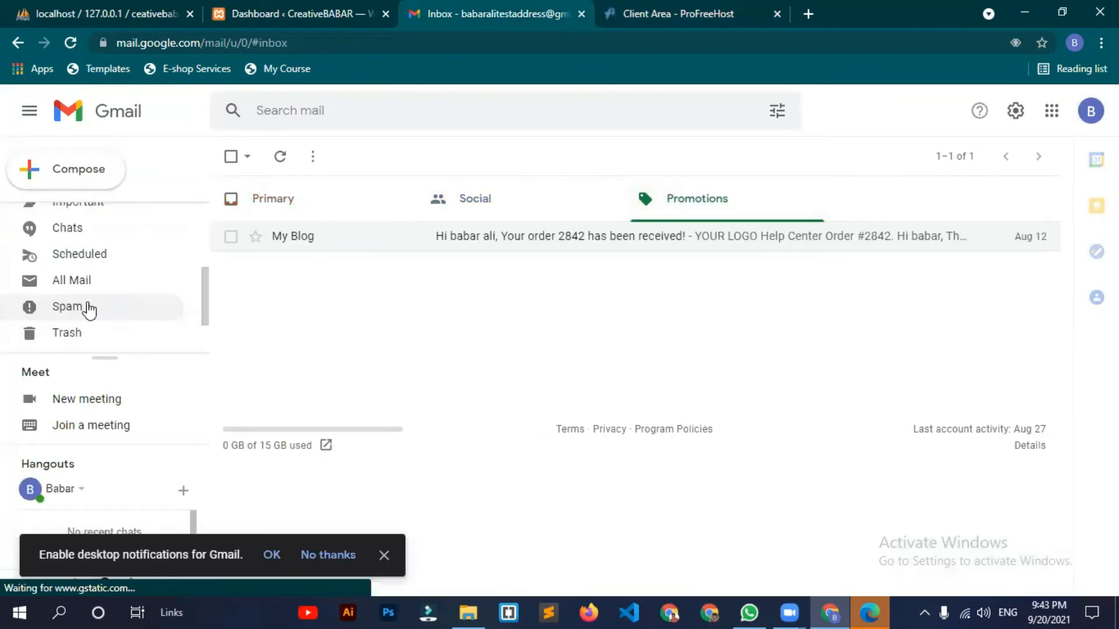
{"action": "left_click", "coordinate": [99, 303]}
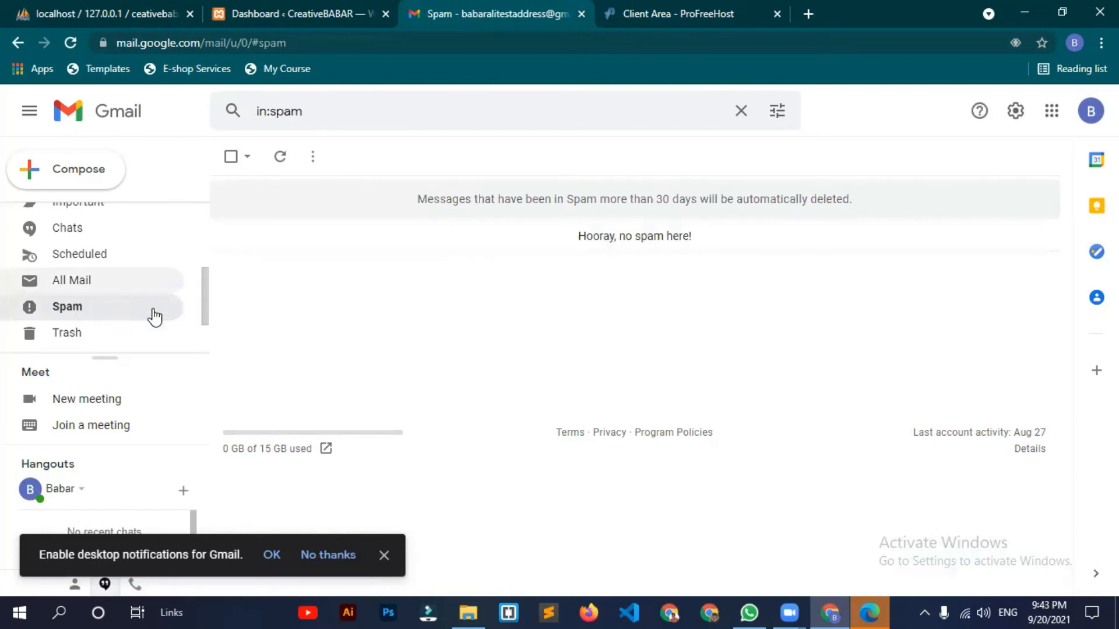
{"action": "left_click", "coordinate": [88, 280]}
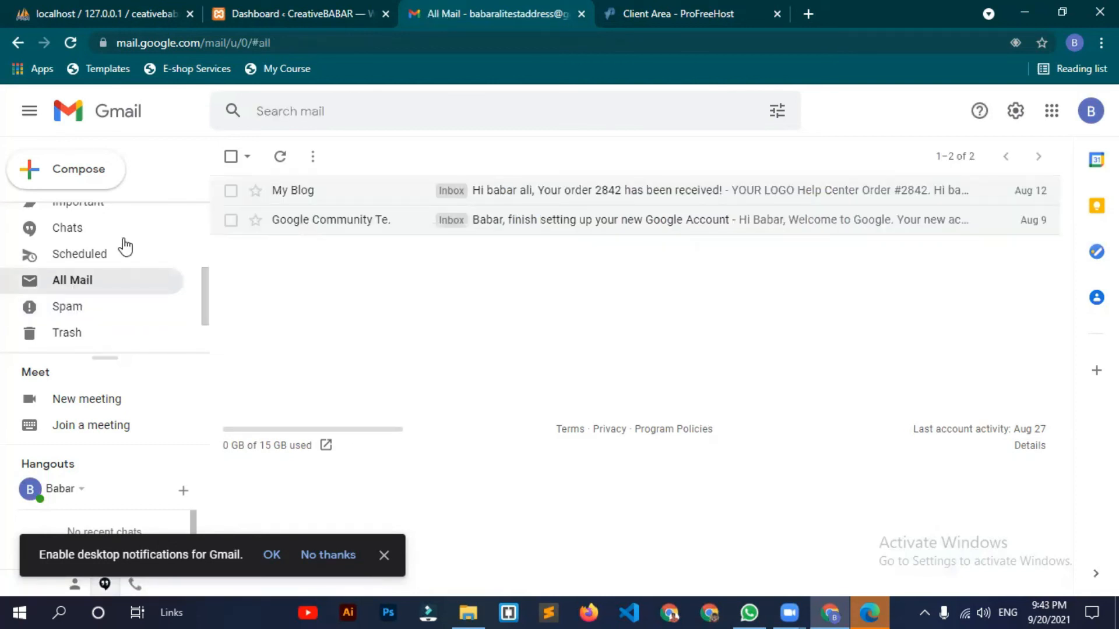
{"action": "scroll", "coordinate": [125, 245], "scroll_direction": "up", "scroll_amount": 3}
{"action": "left_click", "coordinate": [117, 217]}
{"action": "left_click", "coordinate": [773, 204]}
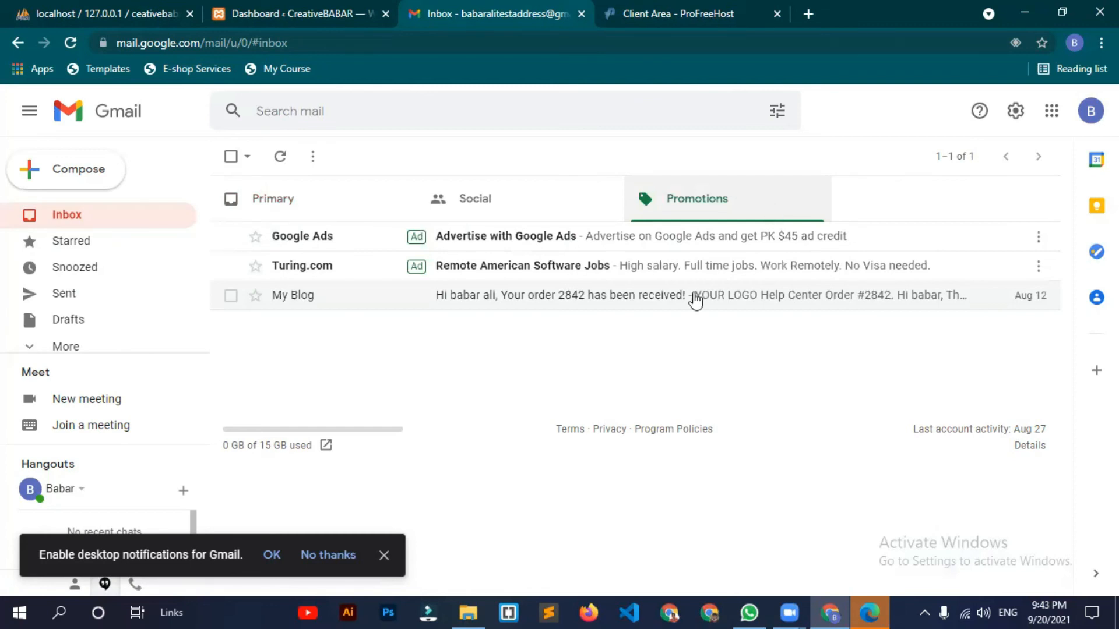
Step: Return to the ProFreeHost Client Area and reload it
{"action": "key", "text": "ctrl+shift+Tab"}
{"action": "key", "text": "ctrl+Tab"}
{"action": "key", "text": "ctrl+Tab"}
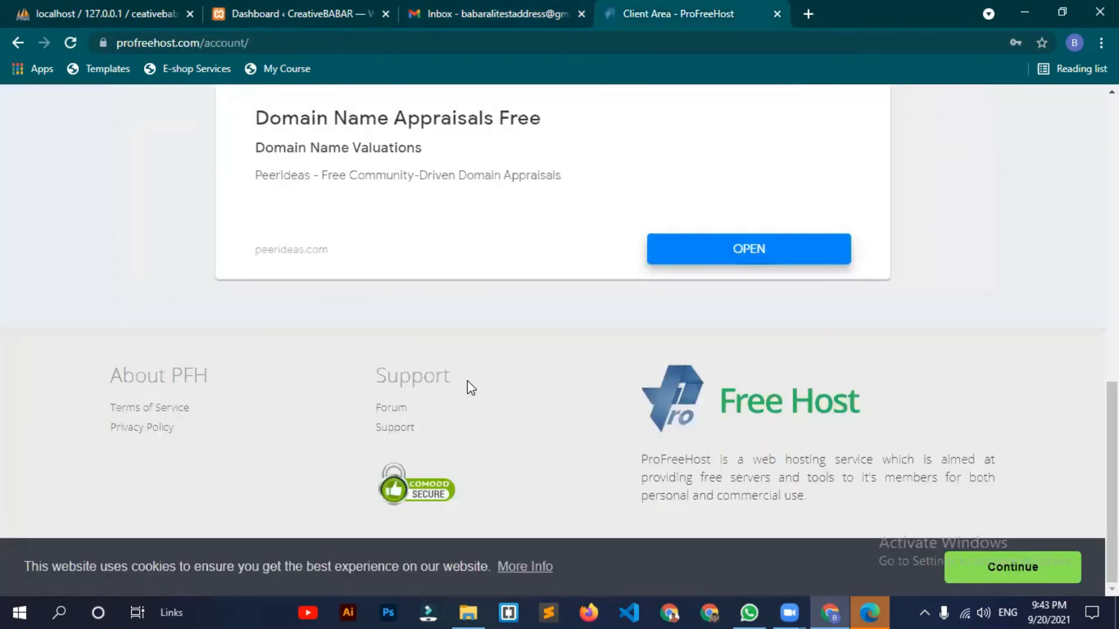
{"action": "scroll", "coordinate": [471, 387], "scroll_direction": "up", "scroll_amount": 4}
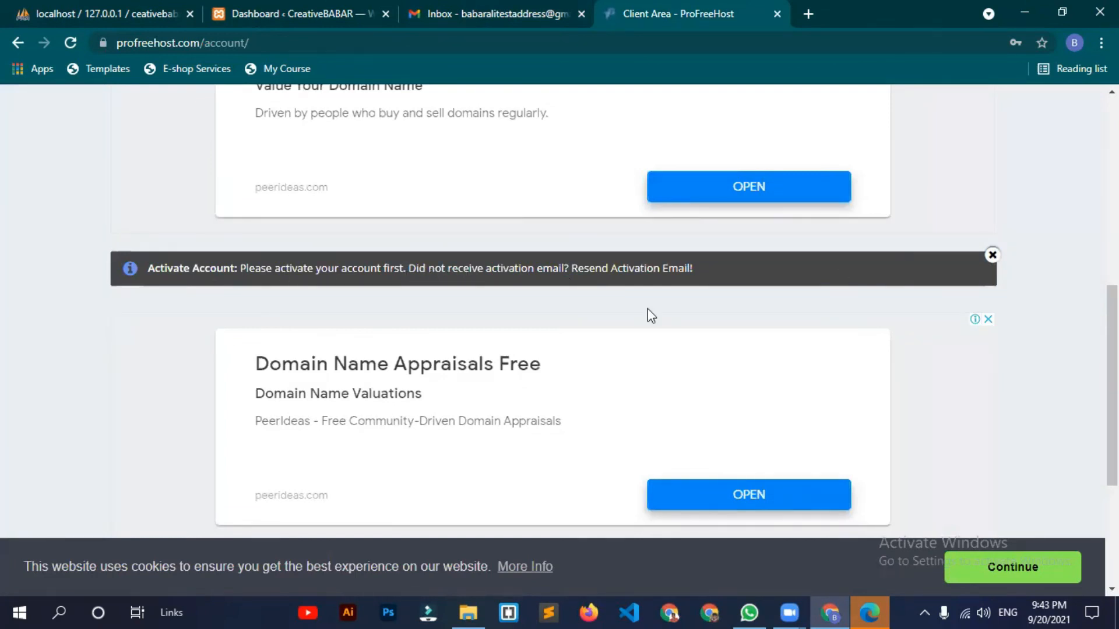
{"action": "scroll", "coordinate": [605, 323], "scroll_direction": "down", "scroll_amount": 3}
{"action": "scroll", "coordinate": [400, 333], "scroll_direction": "up", "scroll_amount": 8}
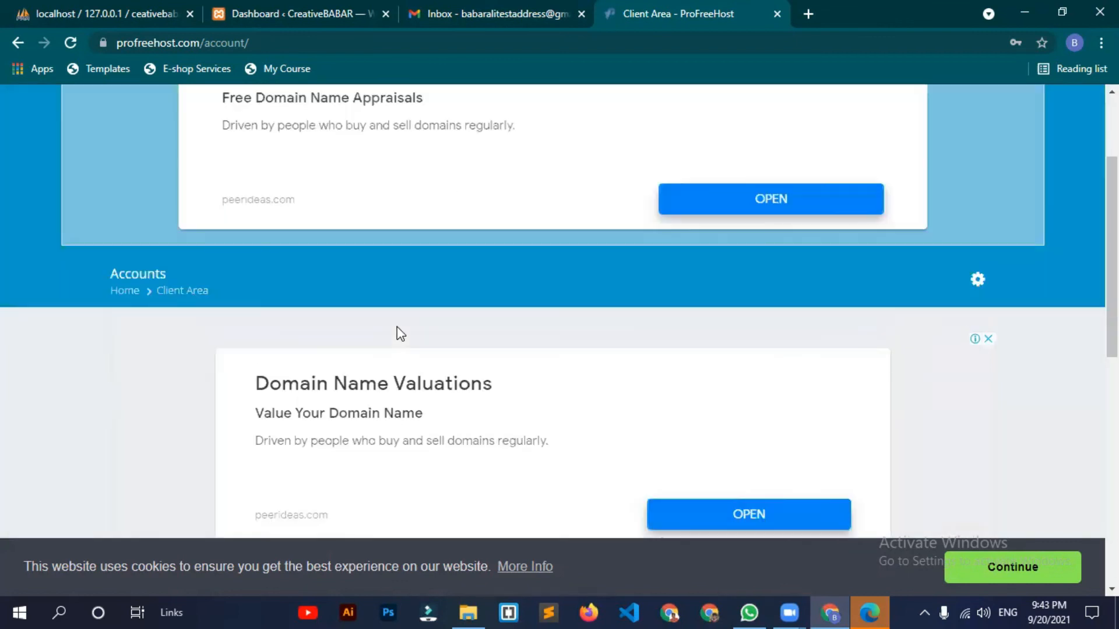
{"action": "scroll", "coordinate": [401, 334], "scroll_direction": "down", "scroll_amount": 4}
{"action": "scroll", "coordinate": [401, 334], "scroll_direction": "up", "scroll_amount": 7}
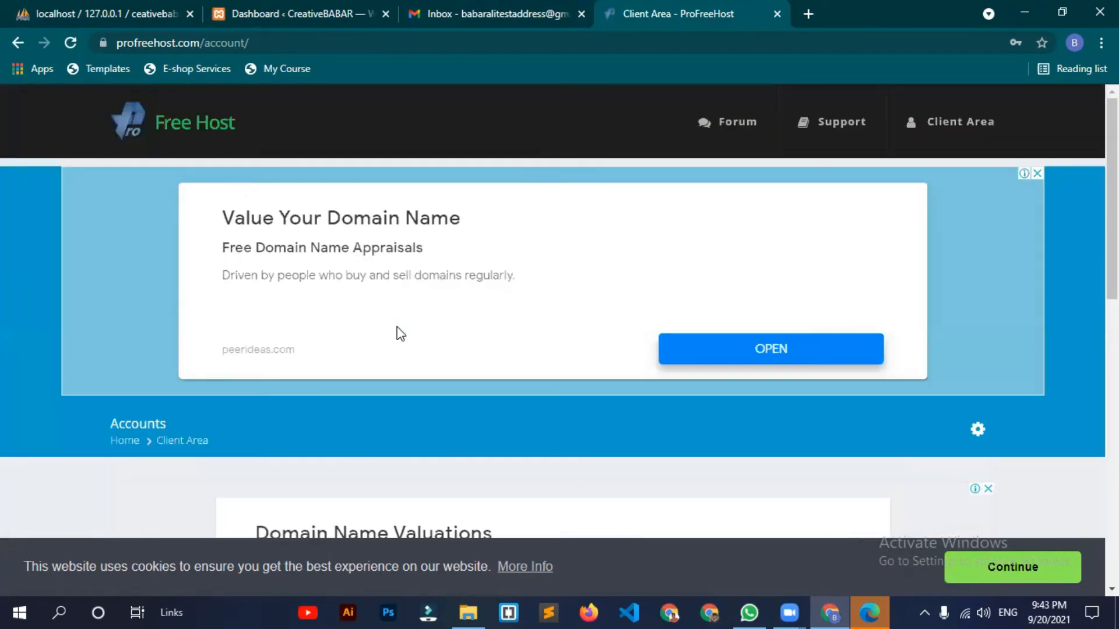
{"action": "key", "text": "F5"}
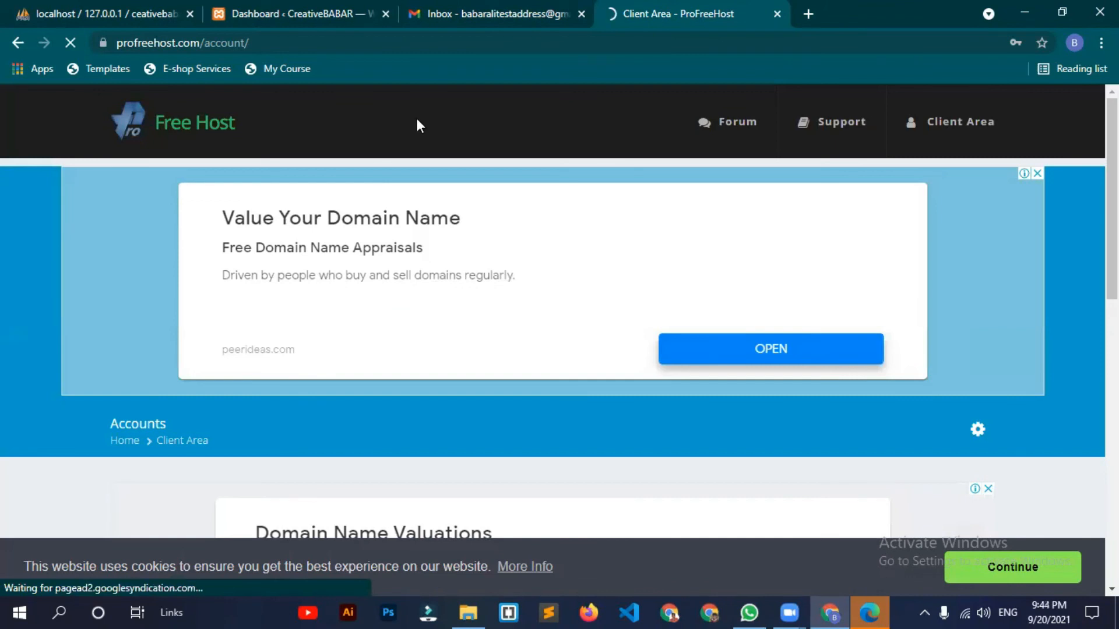
Step: Recheck Gmail's Primary, Social and Promotions categories, then open the Drafts folder
{"action": "key", "text": "ctrl+shift+Tab"}
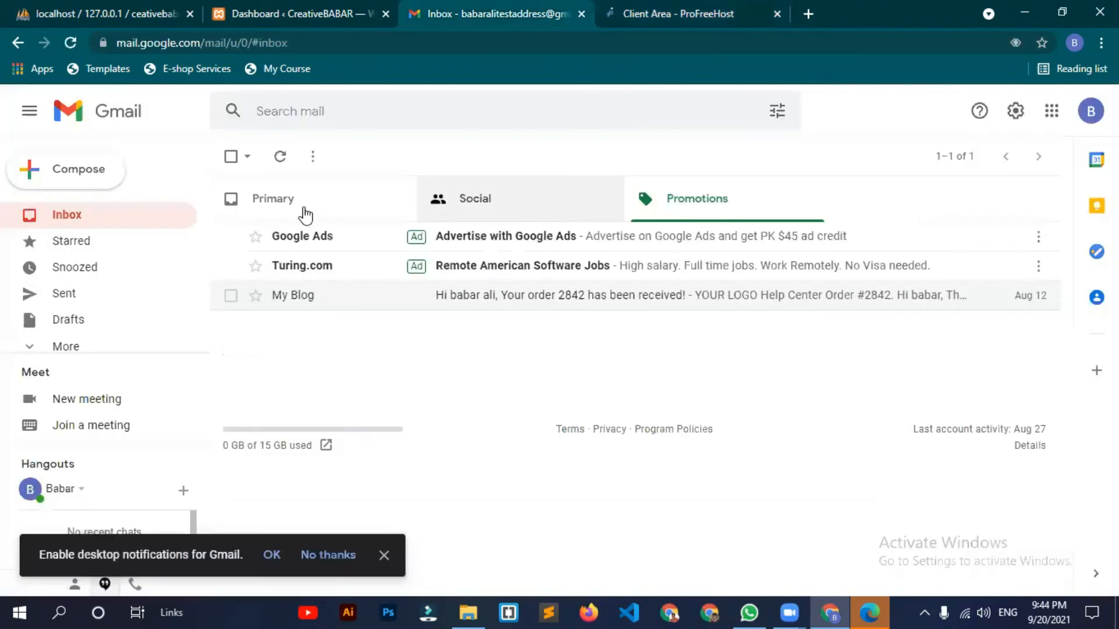
{"action": "left_click", "coordinate": [294, 210]}
{"action": "left_click", "coordinate": [526, 204]}
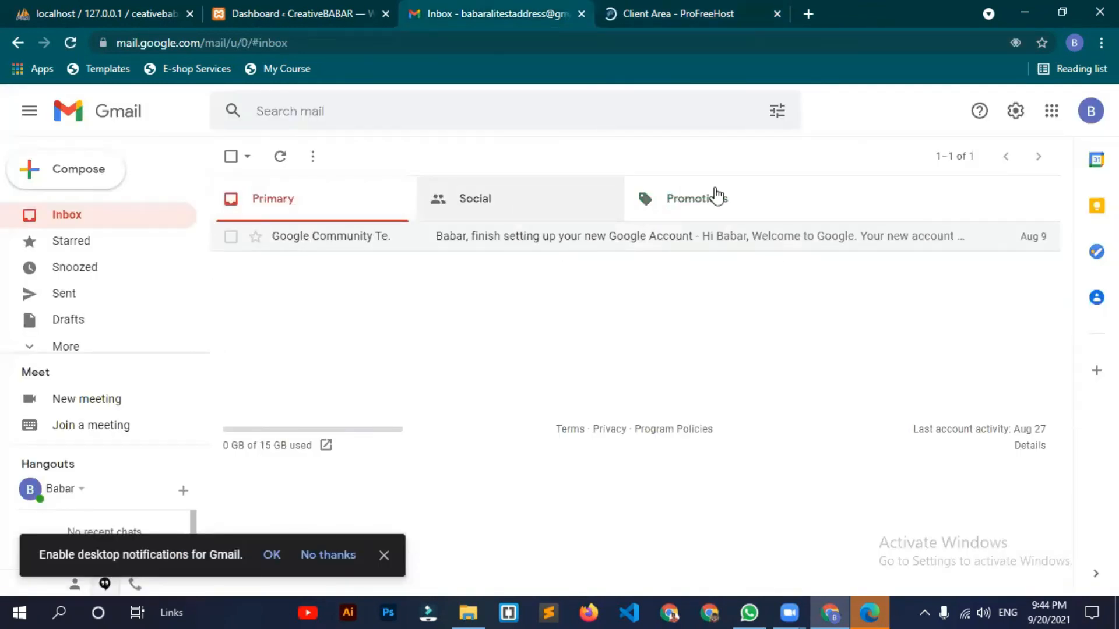
{"action": "left_click", "coordinate": [717, 196]}
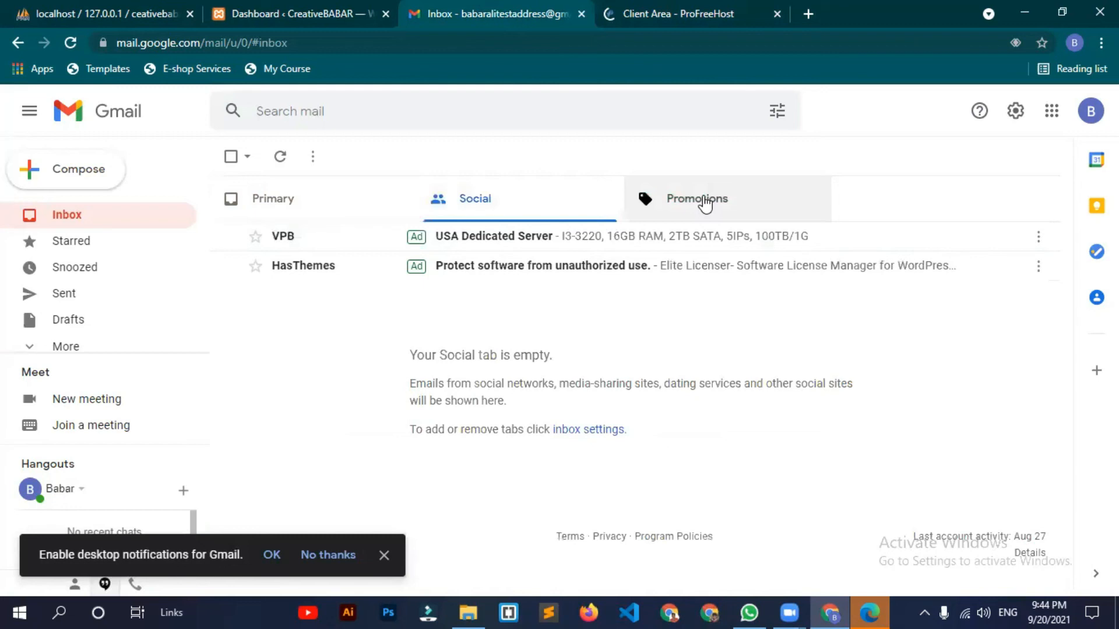
{"action": "left_click", "coordinate": [81, 346]}
{"action": "scroll", "coordinate": [120, 292], "scroll_direction": "down", "scroll_amount": 3}
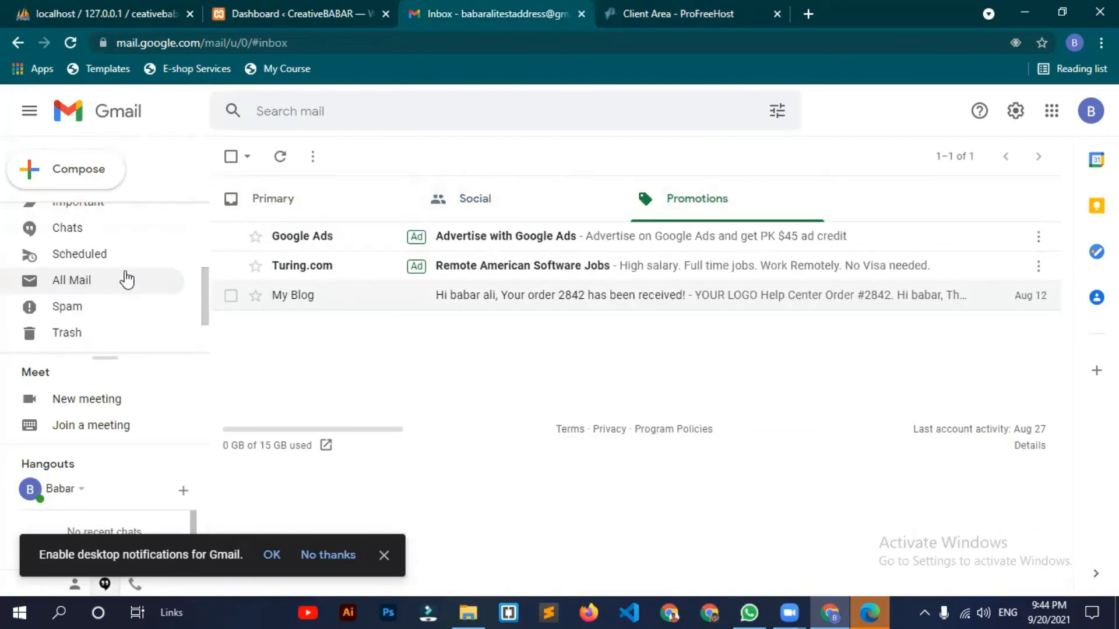
{"action": "scroll", "coordinate": [124, 265], "scroll_direction": "up", "scroll_amount": 2}
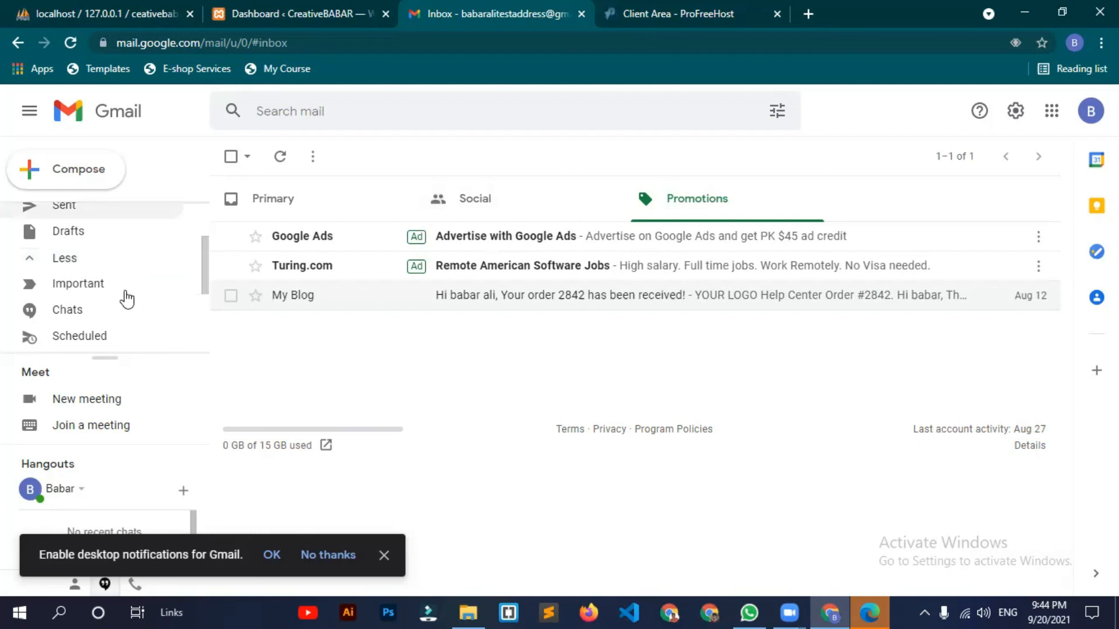
{"action": "scroll", "coordinate": [117, 300], "scroll_direction": "up", "scroll_amount": 2}
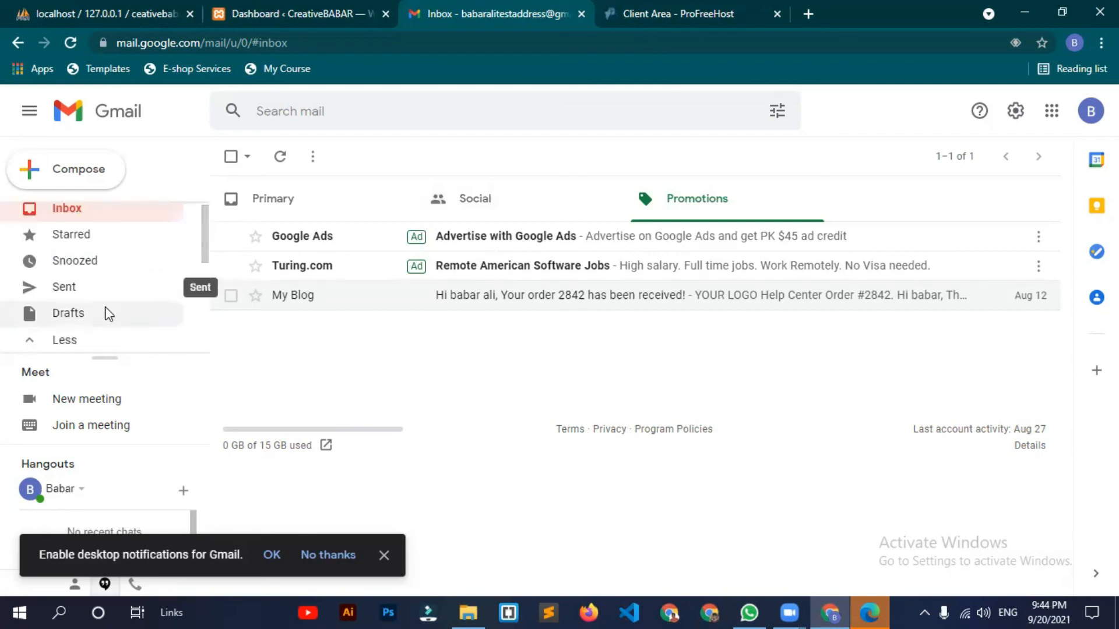
{"action": "left_click", "coordinate": [108, 314]}
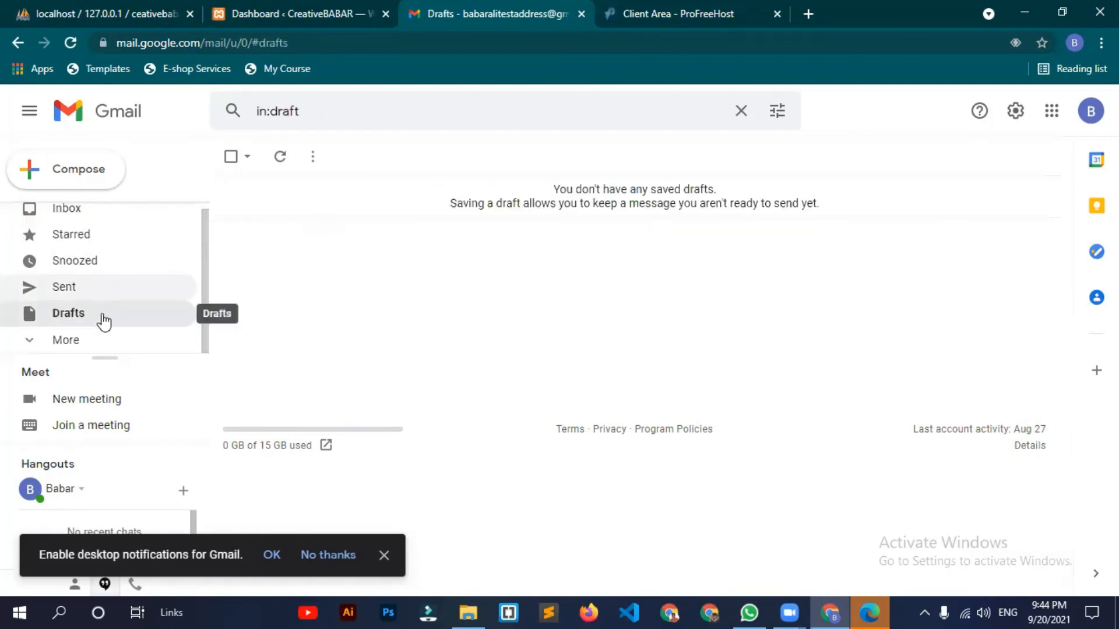
{"action": "scroll", "coordinate": [108, 303], "scroll_direction": "down", "scroll_amount": 3}
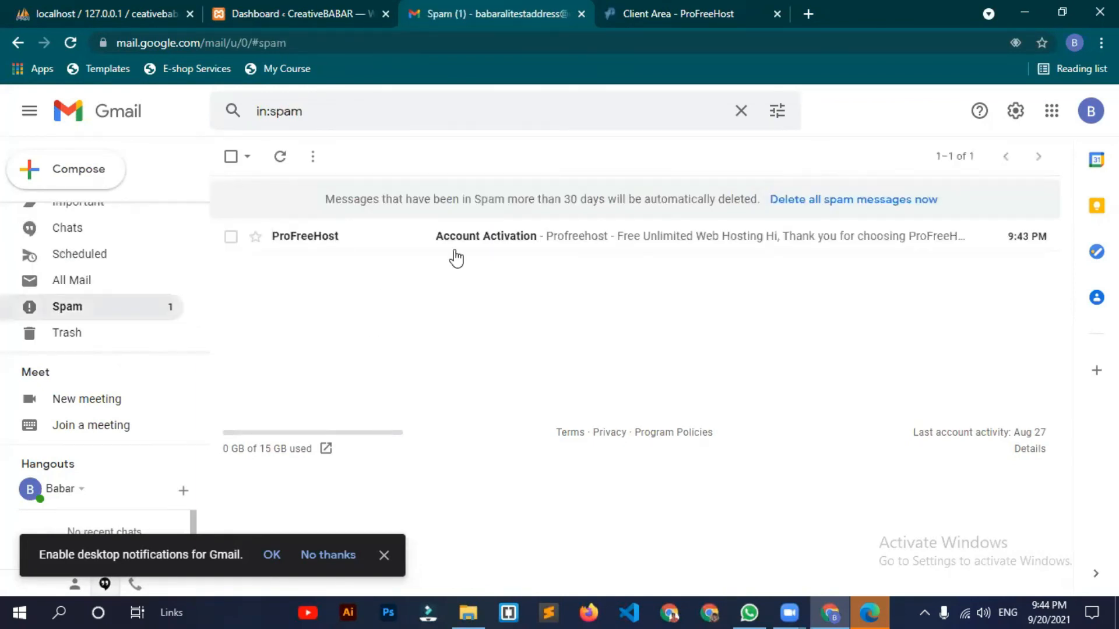
Step: Open the ProFreeHost Account Activation e-mail and follow its activation link
{"action": "left_click", "coordinate": [593, 246]}
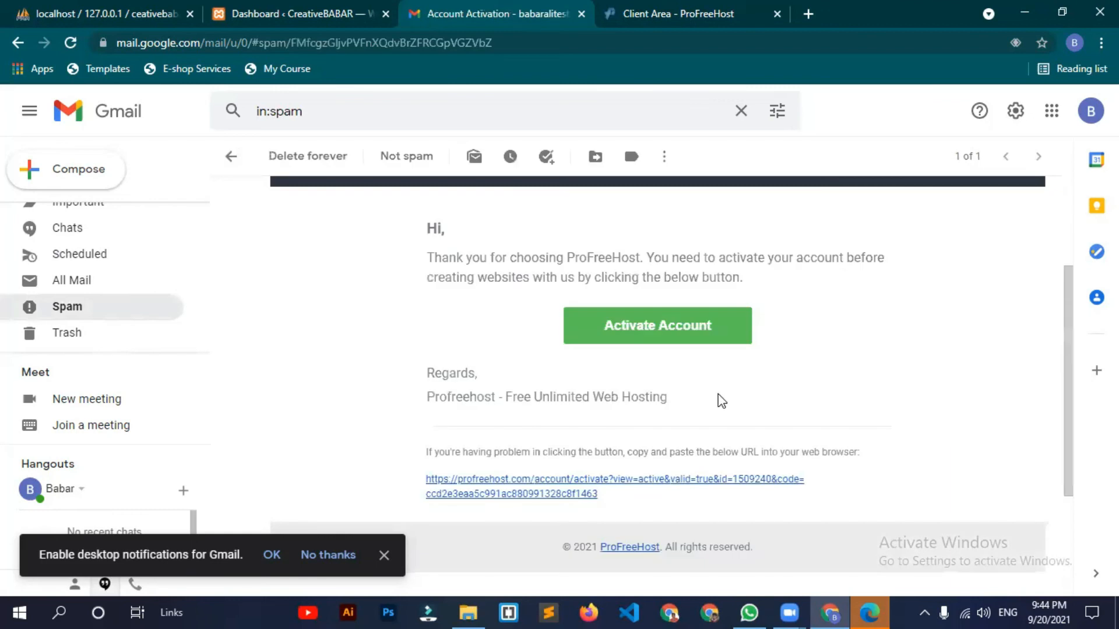
{"action": "left_click", "coordinate": [688, 330]}
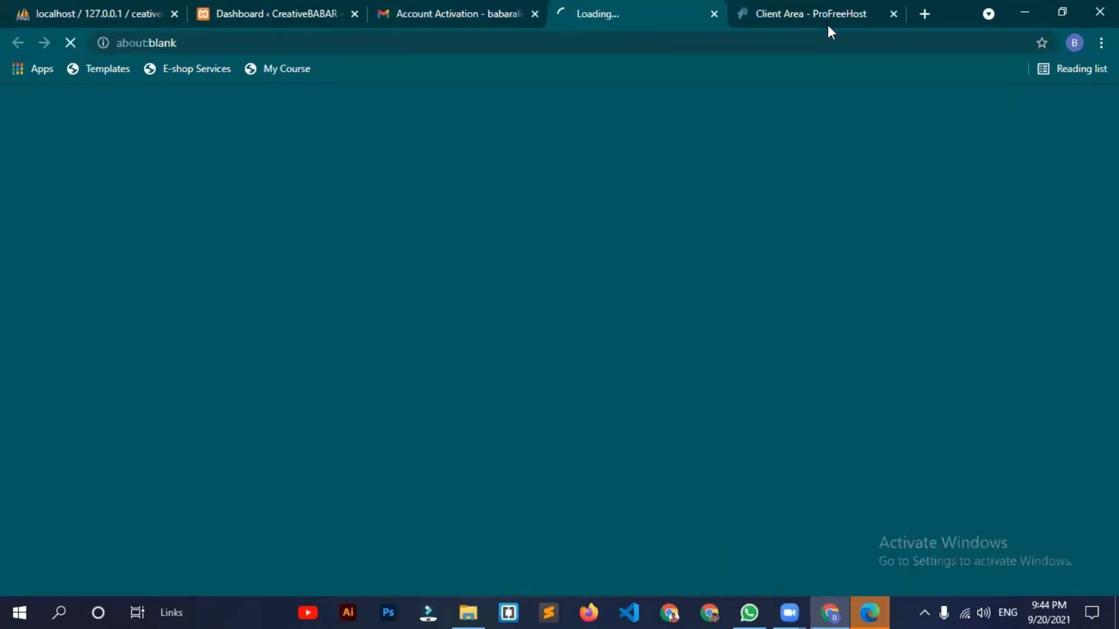
{"action": "scroll", "coordinate": [520, 361], "scroll_direction": "down", "scroll_amount": 10}
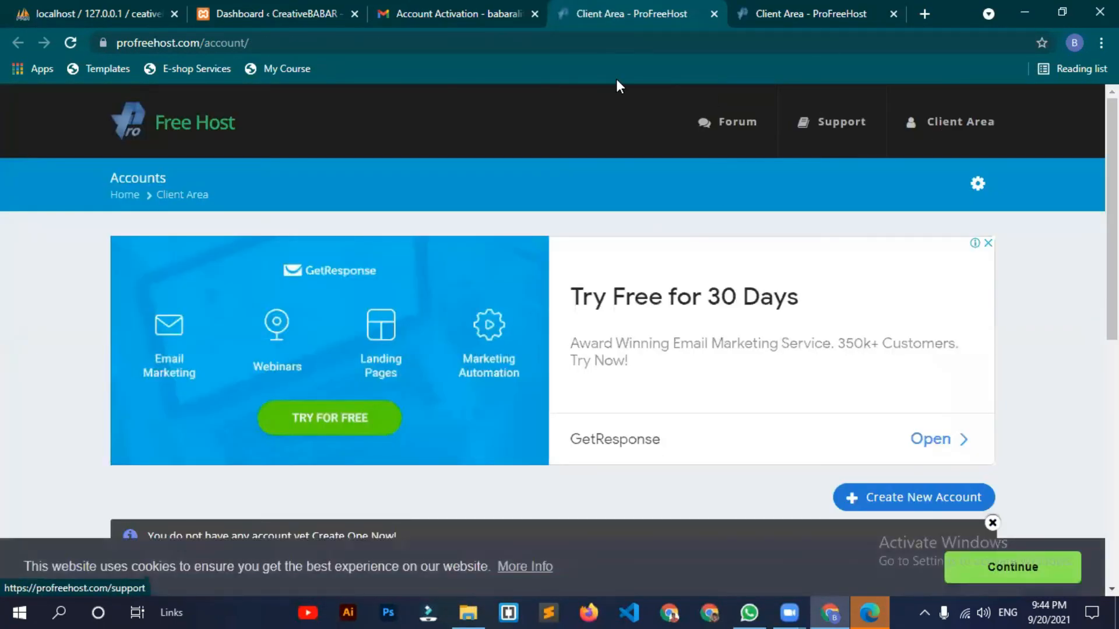
Step: Compare the two Client Area tabs, then go to the ProFreeHost home page past the ad
{"action": "left_click", "coordinate": [832, 17]}
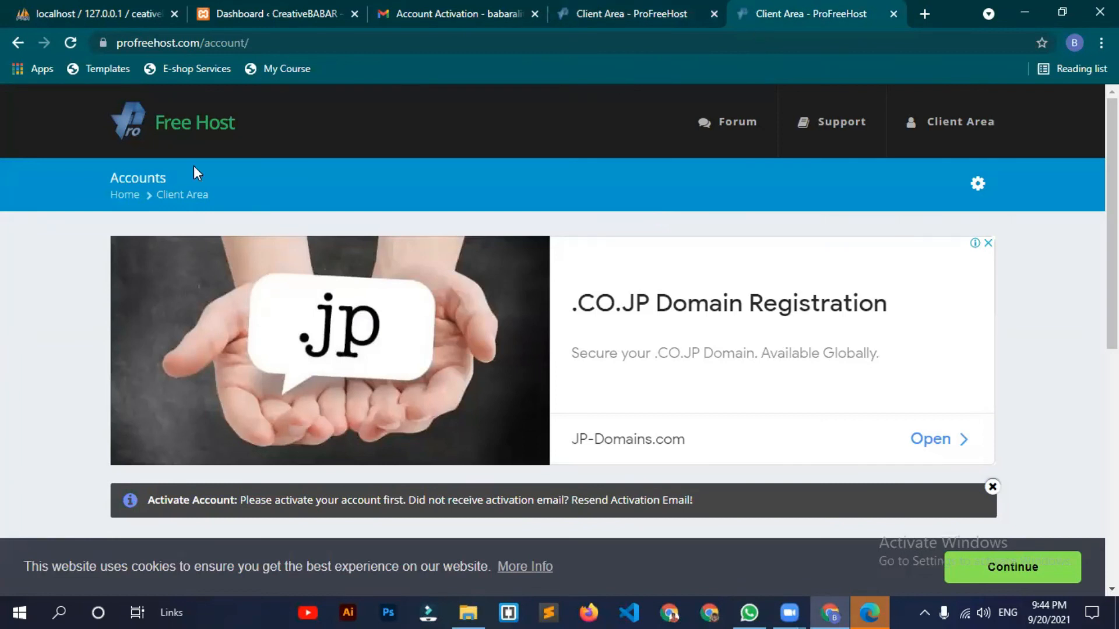
{"action": "key", "text": "ctrl+shift+Tab"}
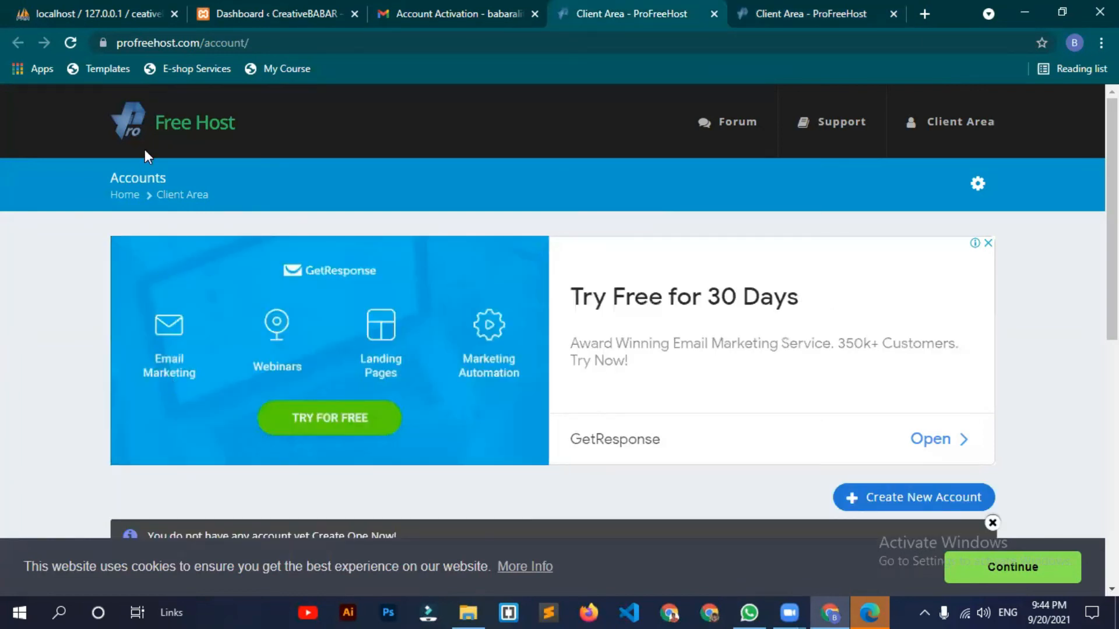
{"action": "left_click", "coordinate": [170, 123]}
{"action": "left_click", "coordinate": [577, 415]}
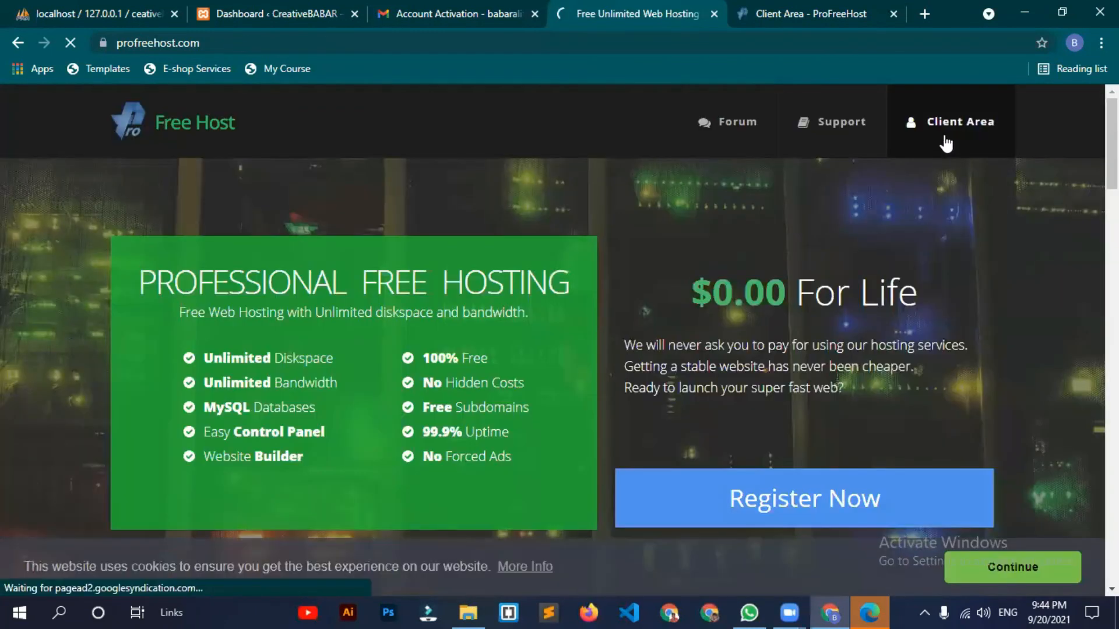
Step: From the Client Area, choose Create New Account and select the unaux.com website name field
{"action": "left_click", "coordinate": [939, 152]}
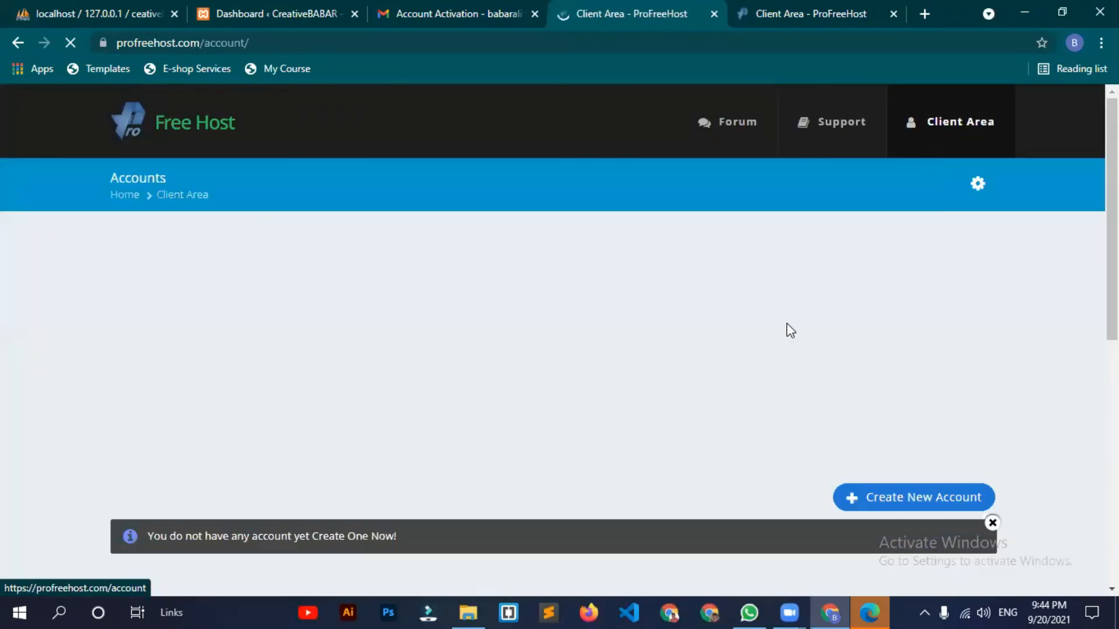
{"action": "scroll", "coordinate": [920, 264], "scroll_direction": "down", "scroll_amount": 3}
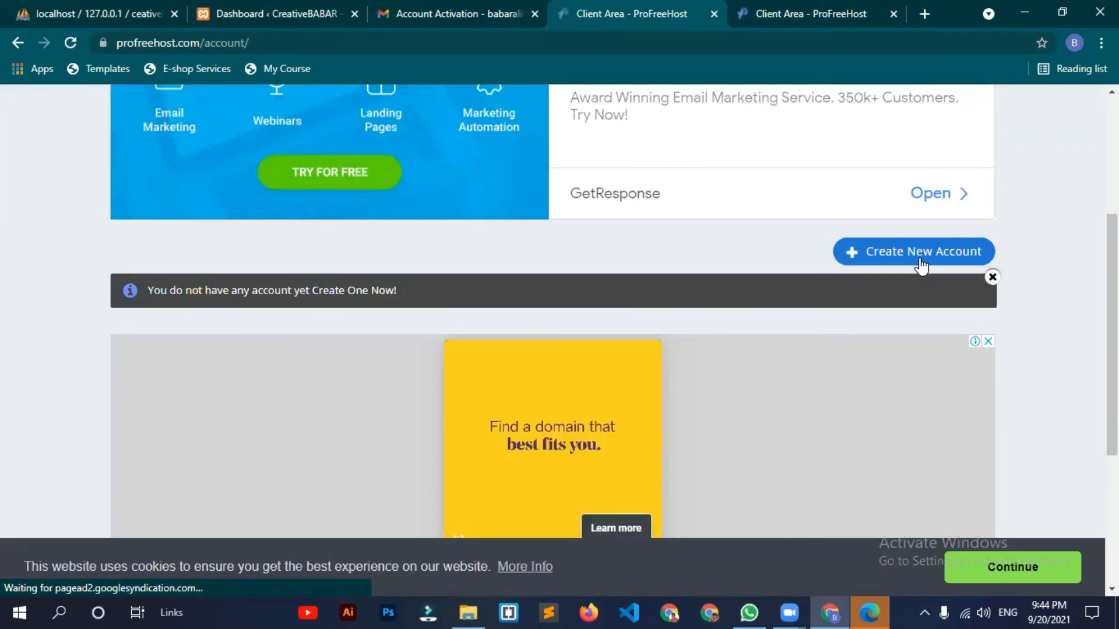
{"action": "left_click", "coordinate": [920, 252]}
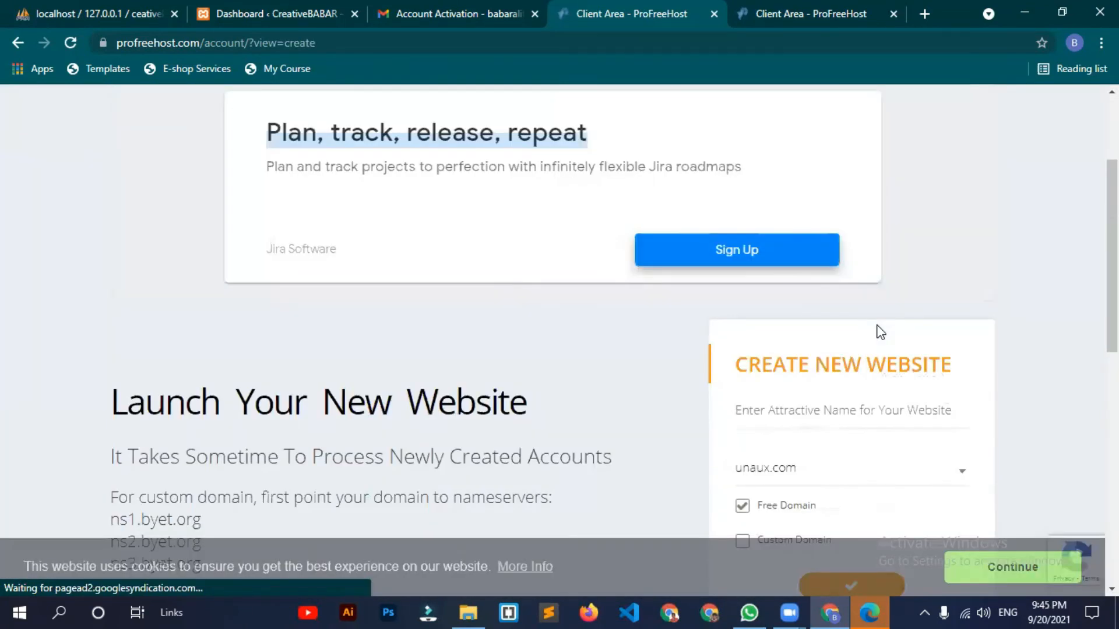
{"action": "scroll", "coordinate": [810, 278], "scroll_direction": "down", "scroll_amount": 3}
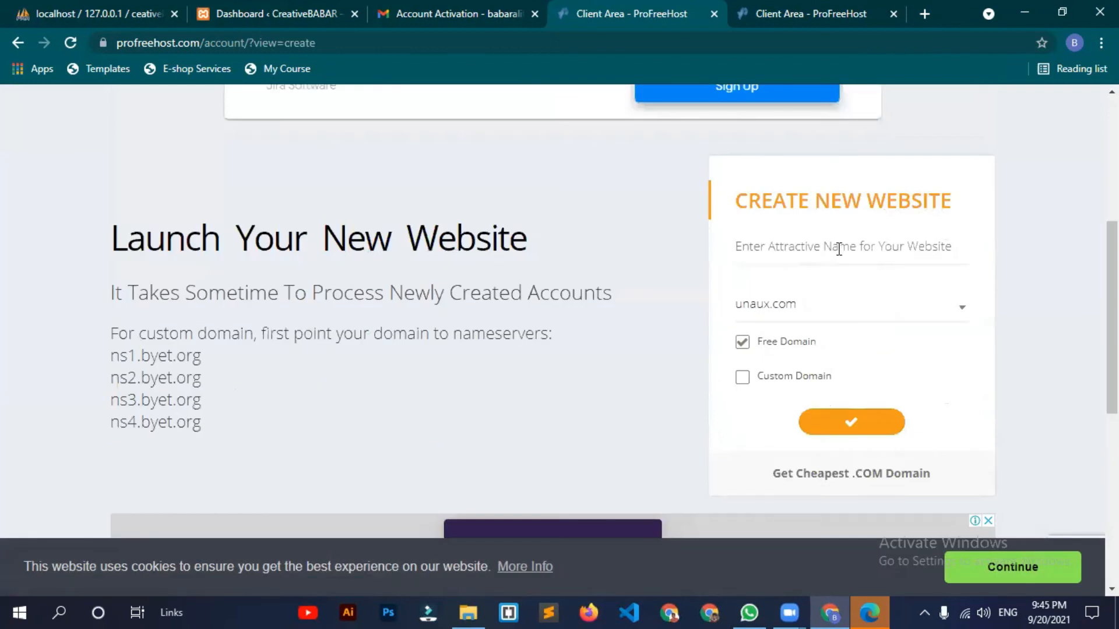
{"action": "left_click", "coordinate": [839, 249]}
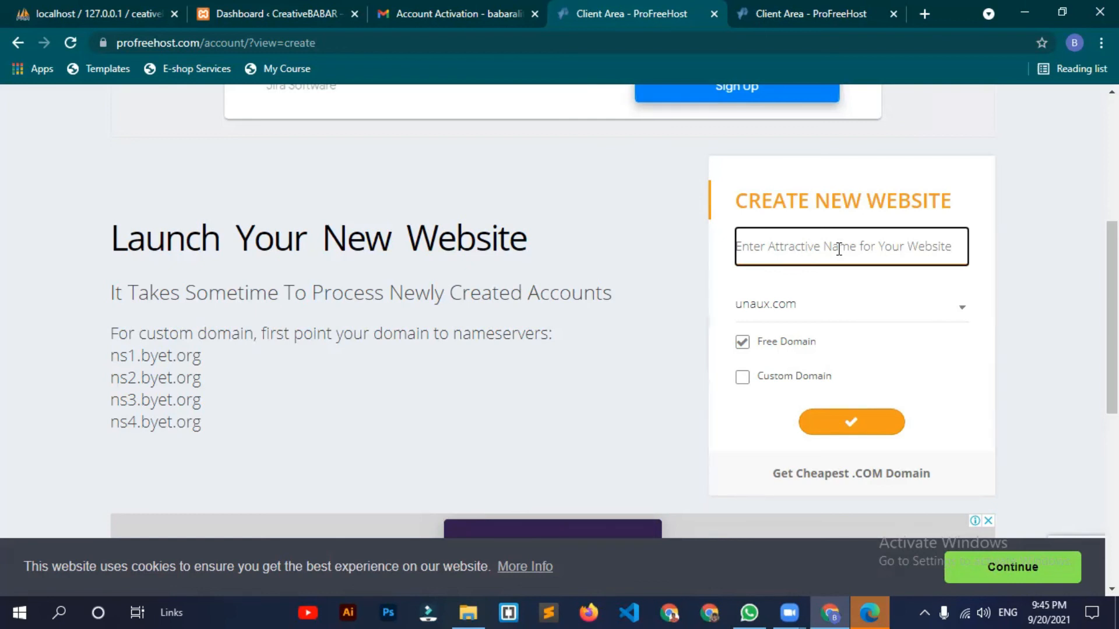
Step: Enter creativebabar as the site name, replace it with wordpressbabar, and submit wordpressbabar.unaux.com
{"action": "type", "text": "creat"}
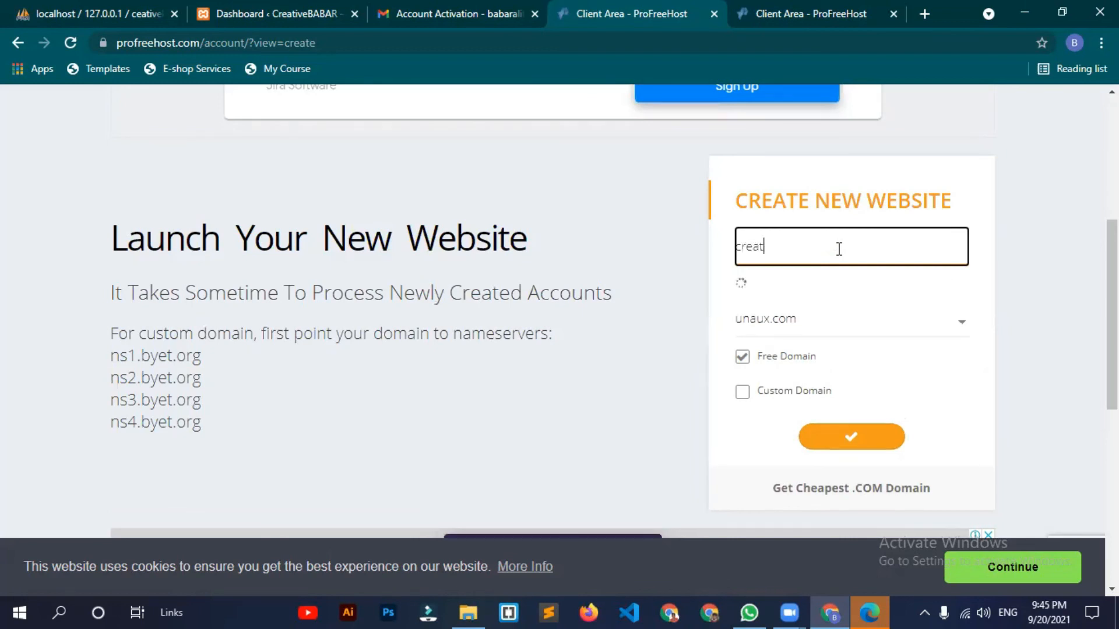
{"action": "type", "text": "ivebabar"}
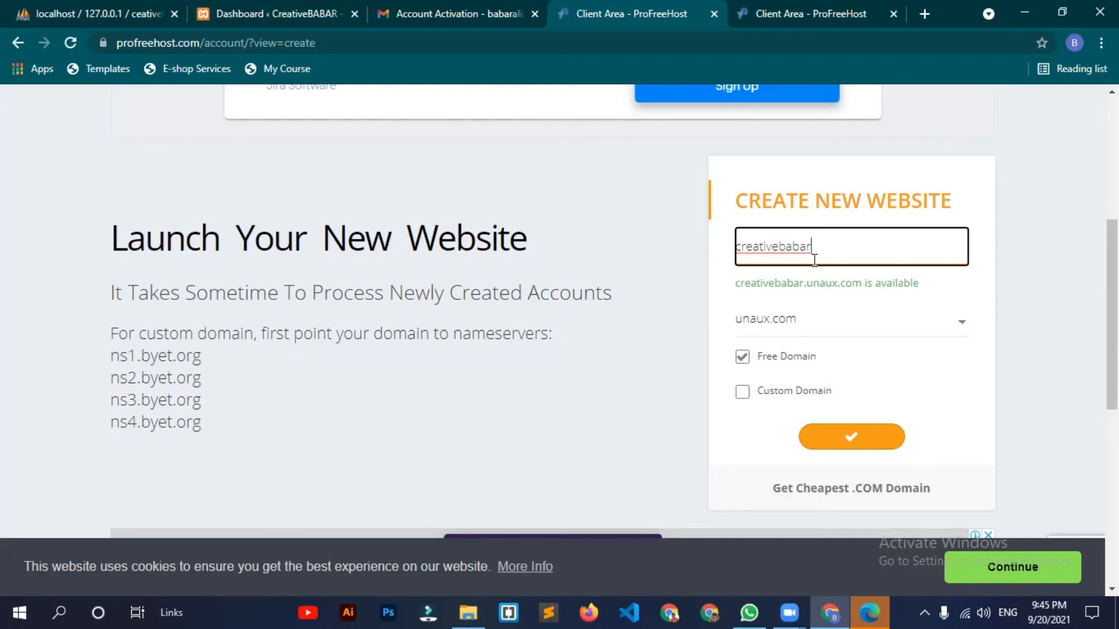
{"action": "left_click_drag", "start_coordinate": [827, 248], "coordinate": [727, 247]}
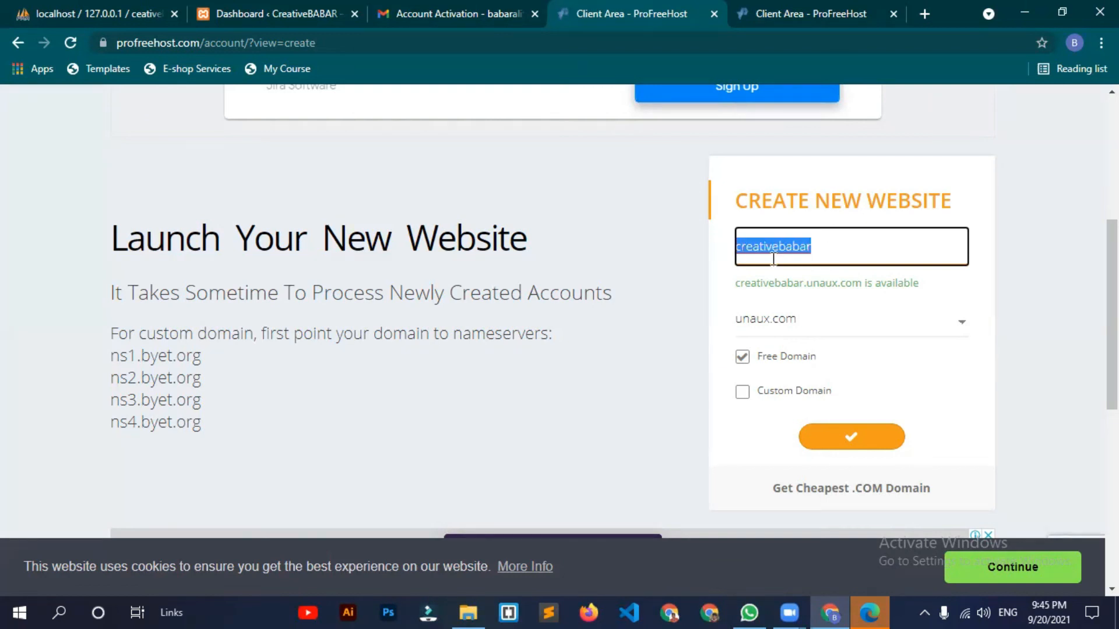
{"action": "type", "text": "word"}
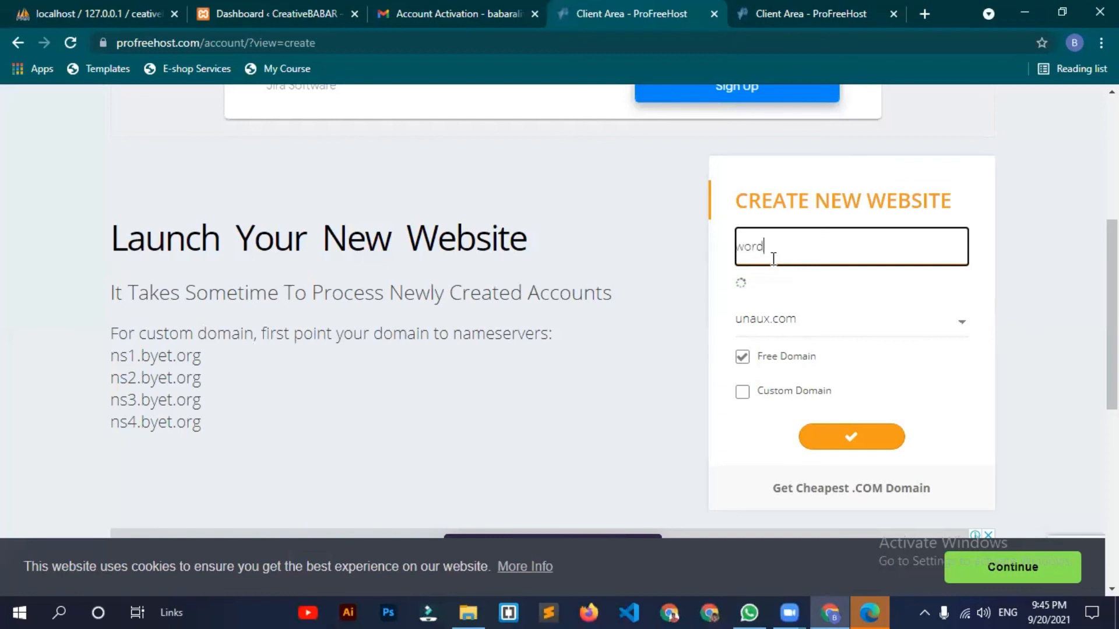
{"action": "type", "text": "pressbabar"}
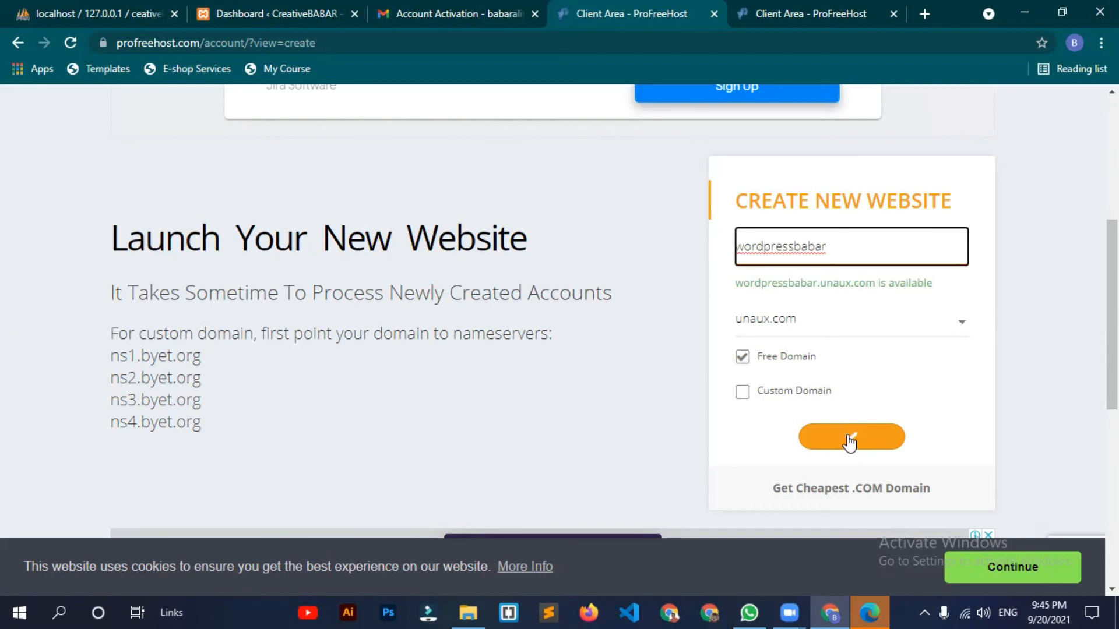
{"action": "left_click", "coordinate": [875, 433]}
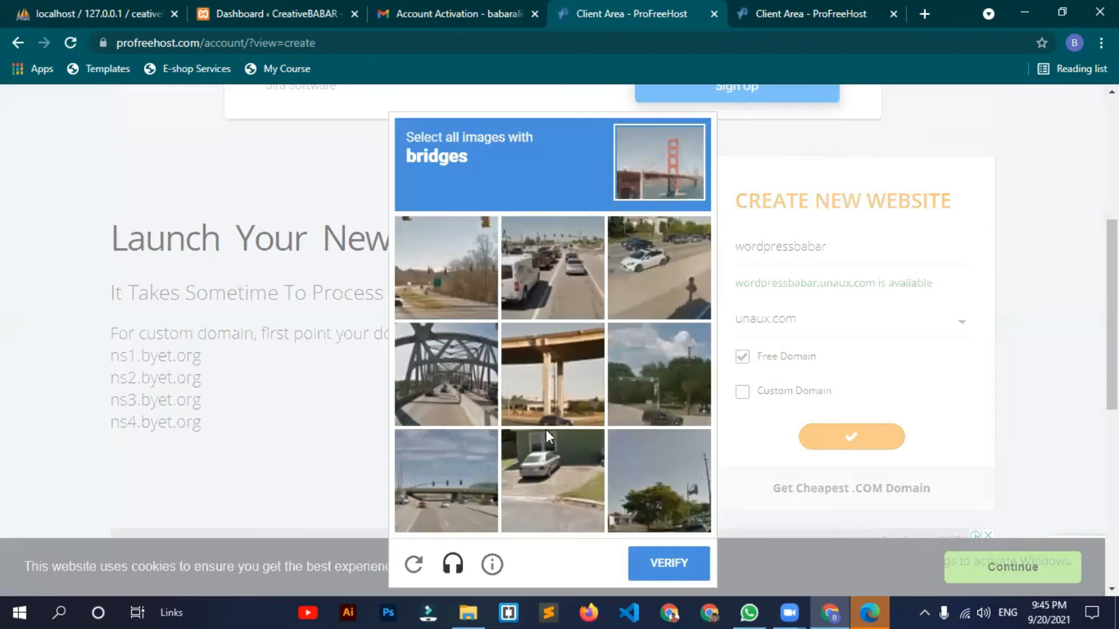
Step: Mark the bridge images in the reCAPTCHA and verify to create the website
{"action": "left_click", "coordinate": [548, 384]}
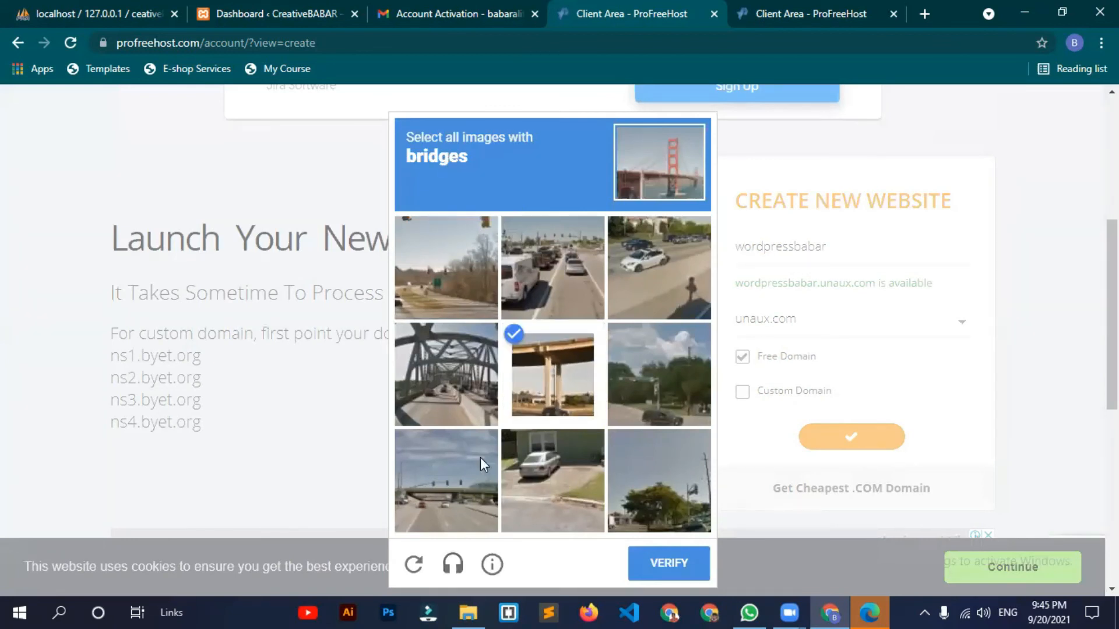
{"action": "left_click", "coordinate": [459, 497]}
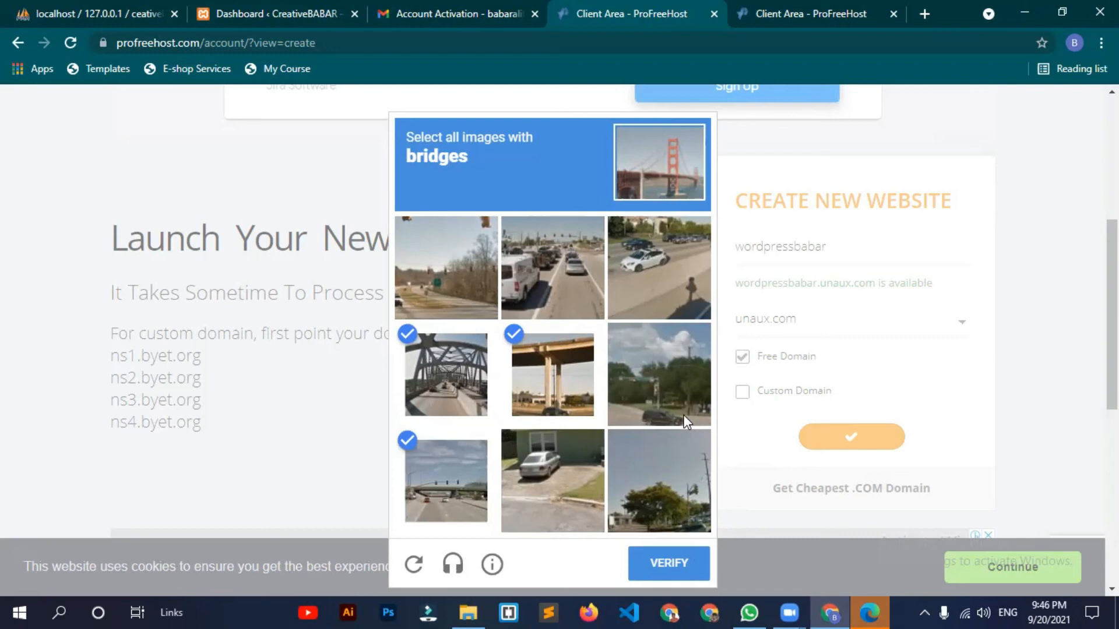
{"action": "left_click", "coordinate": [662, 551]}
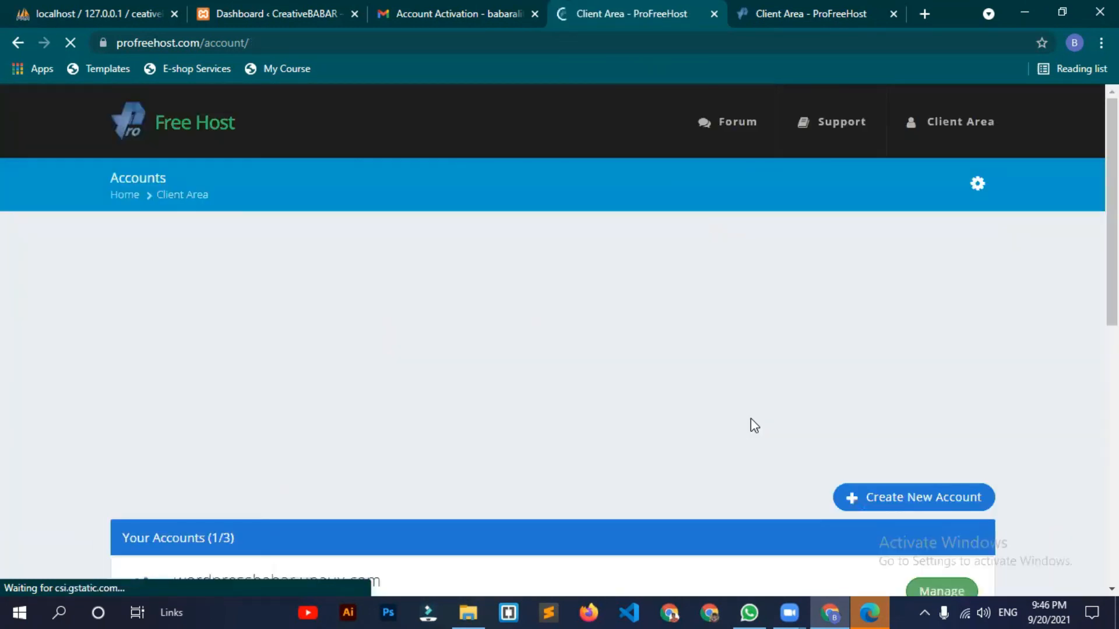
Step: Reload the Accounts page and open Manage for wordpressbabar.unaux.com to see its Creating status
{"action": "scroll", "coordinate": [750, 418], "scroll_direction": "down", "scroll_amount": 4}
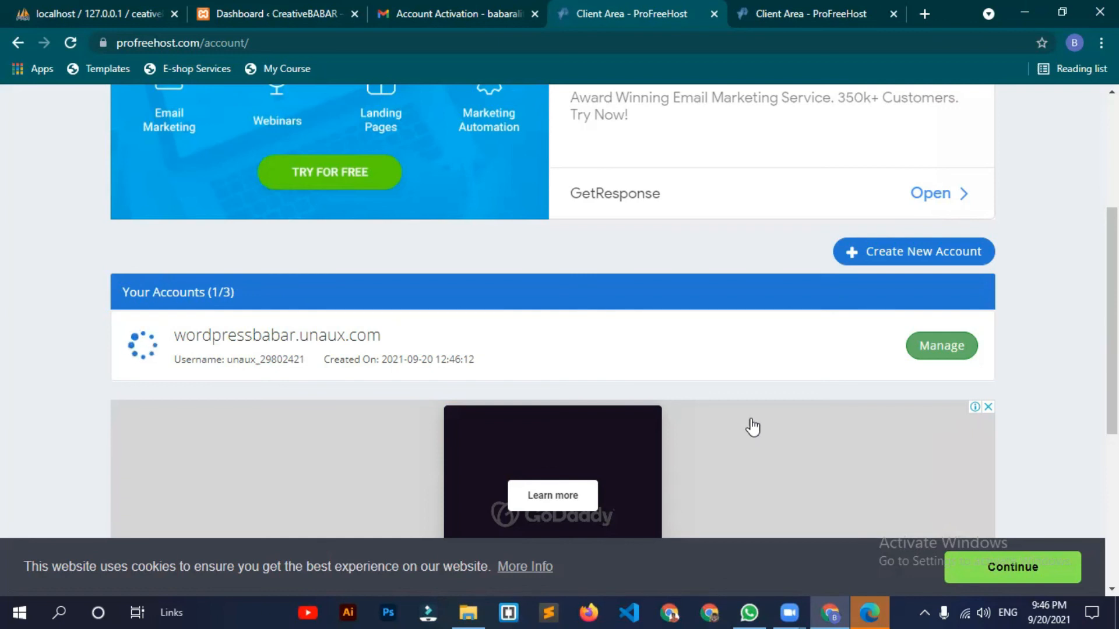
{"action": "key", "text": "F5"}
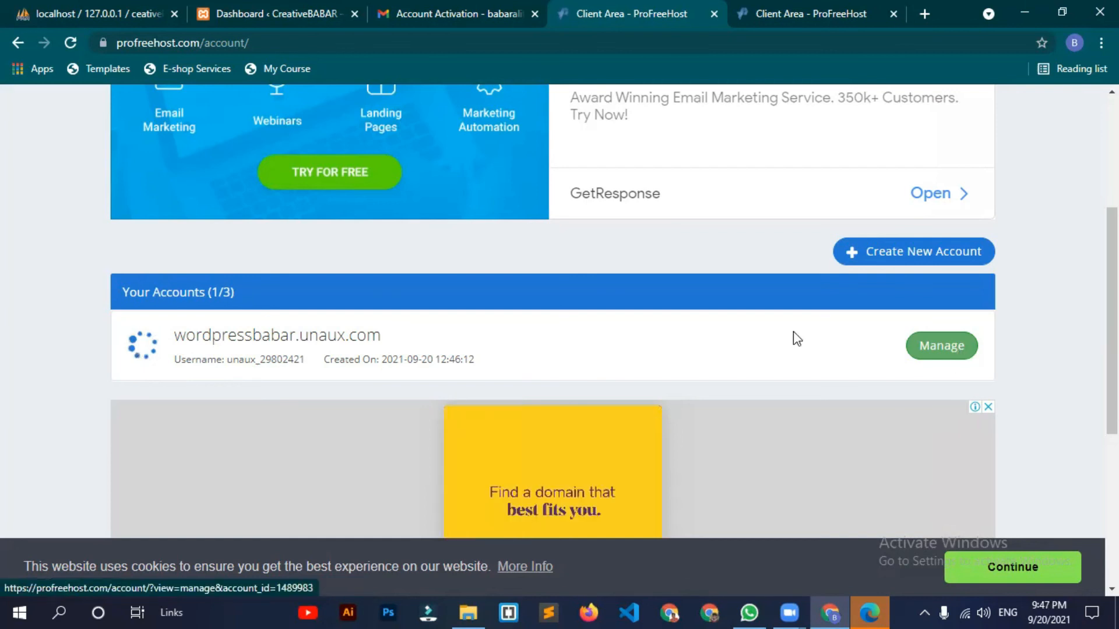
{"action": "left_click", "coordinate": [931, 356]}
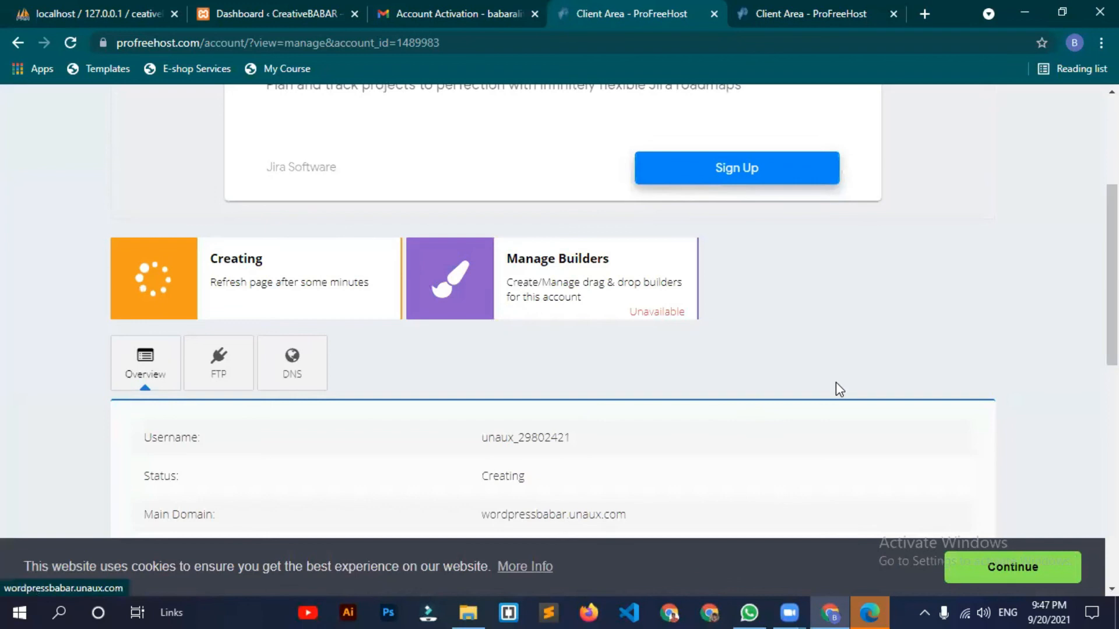
{"action": "scroll", "coordinate": [836, 389], "scroll_direction": "down", "scroll_amount": 5}
{"action": "scroll", "coordinate": [836, 382], "scroll_direction": "up", "scroll_amount": 4}
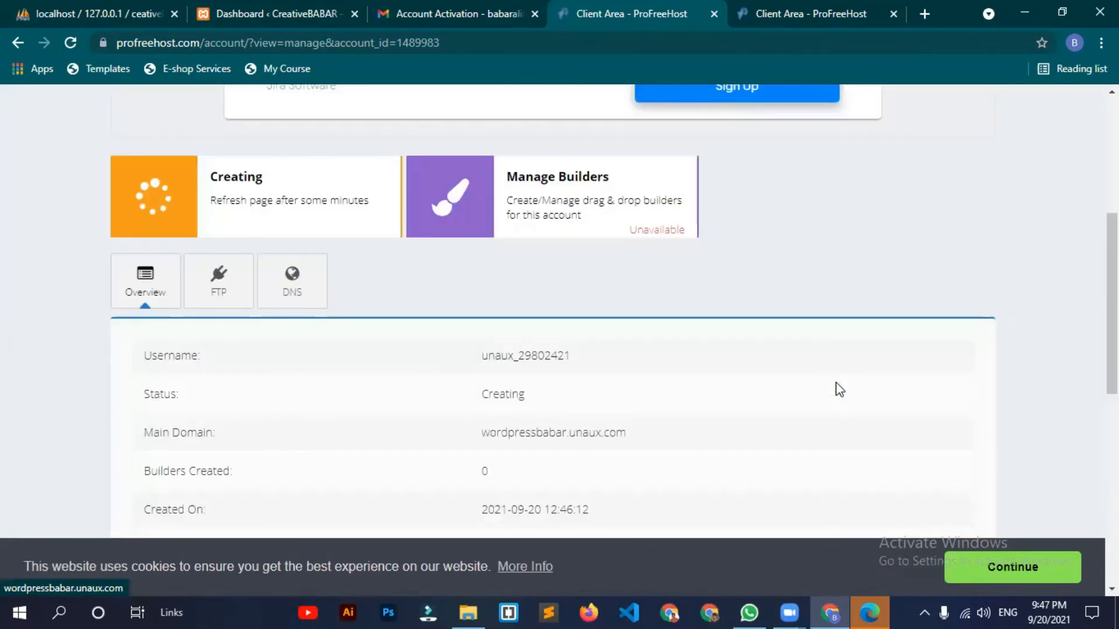
{"action": "scroll", "coordinate": [839, 389], "scroll_direction": "down", "scroll_amount": 1}
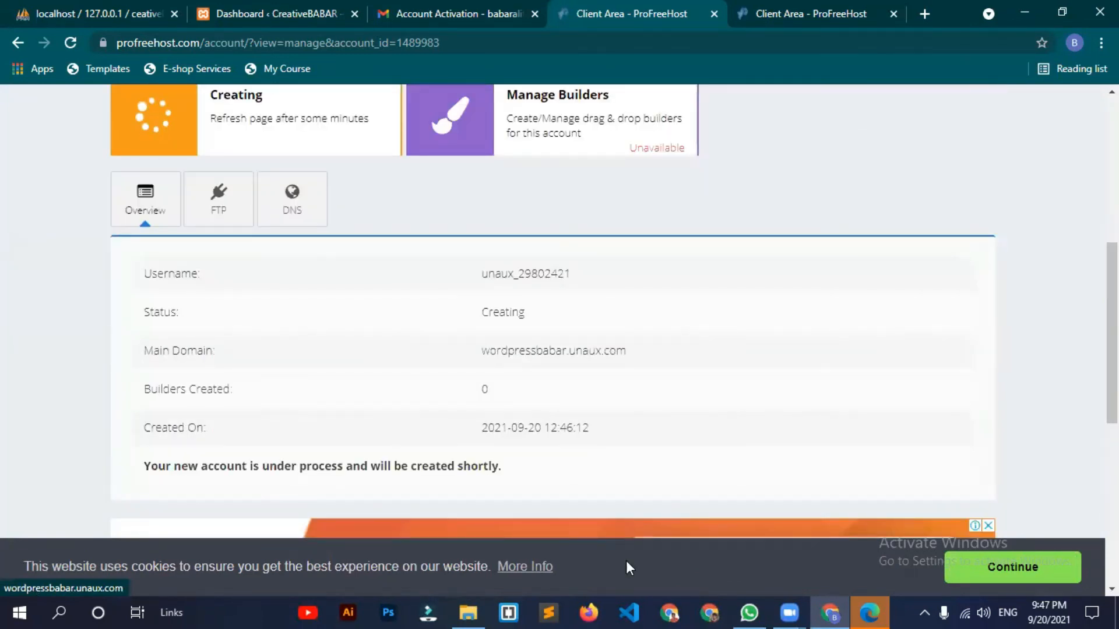